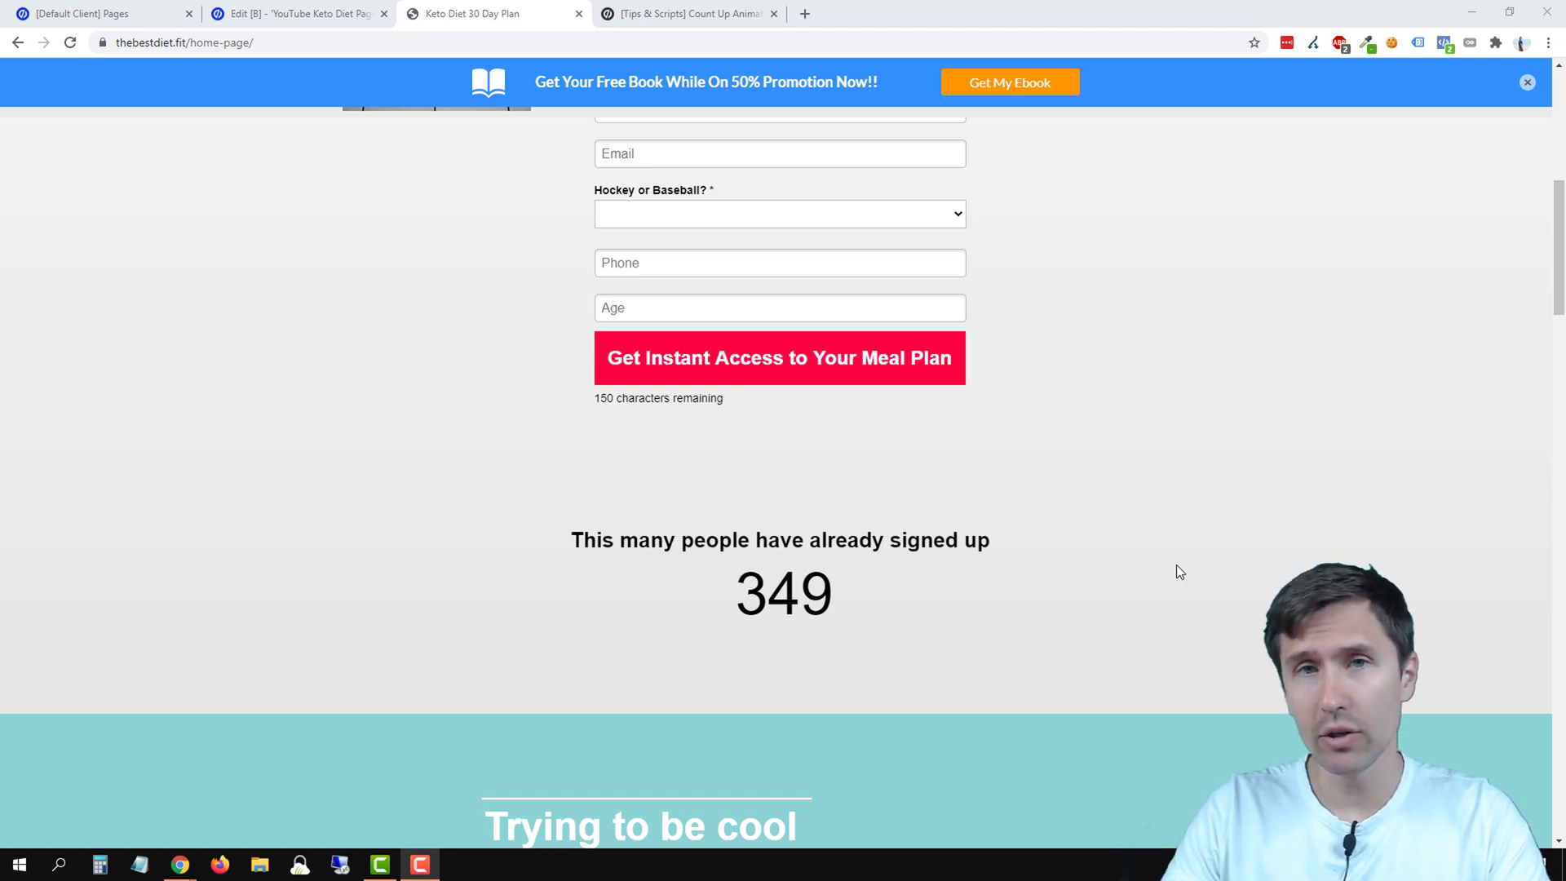
Reload the live Keto Diet 30 Day Plan page and watch the counter settle at 349.
{"action": "left_click", "coordinate": [71, 42]}
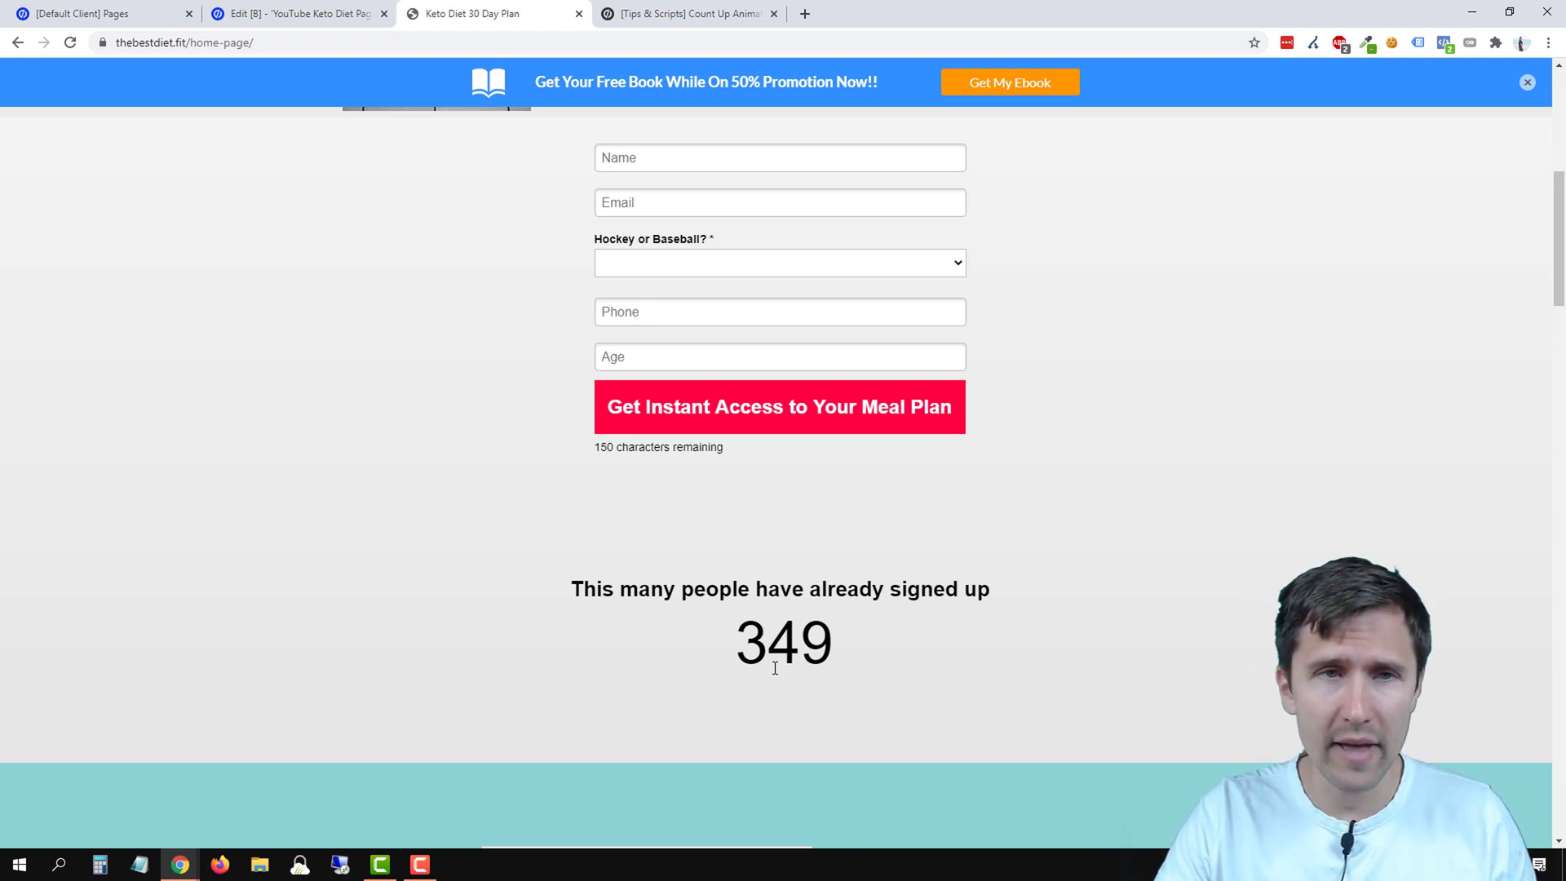
Add a text element to the food-image section reading 'This is how many people signed up'.
{"action": "left_click", "coordinate": [320, 16]}
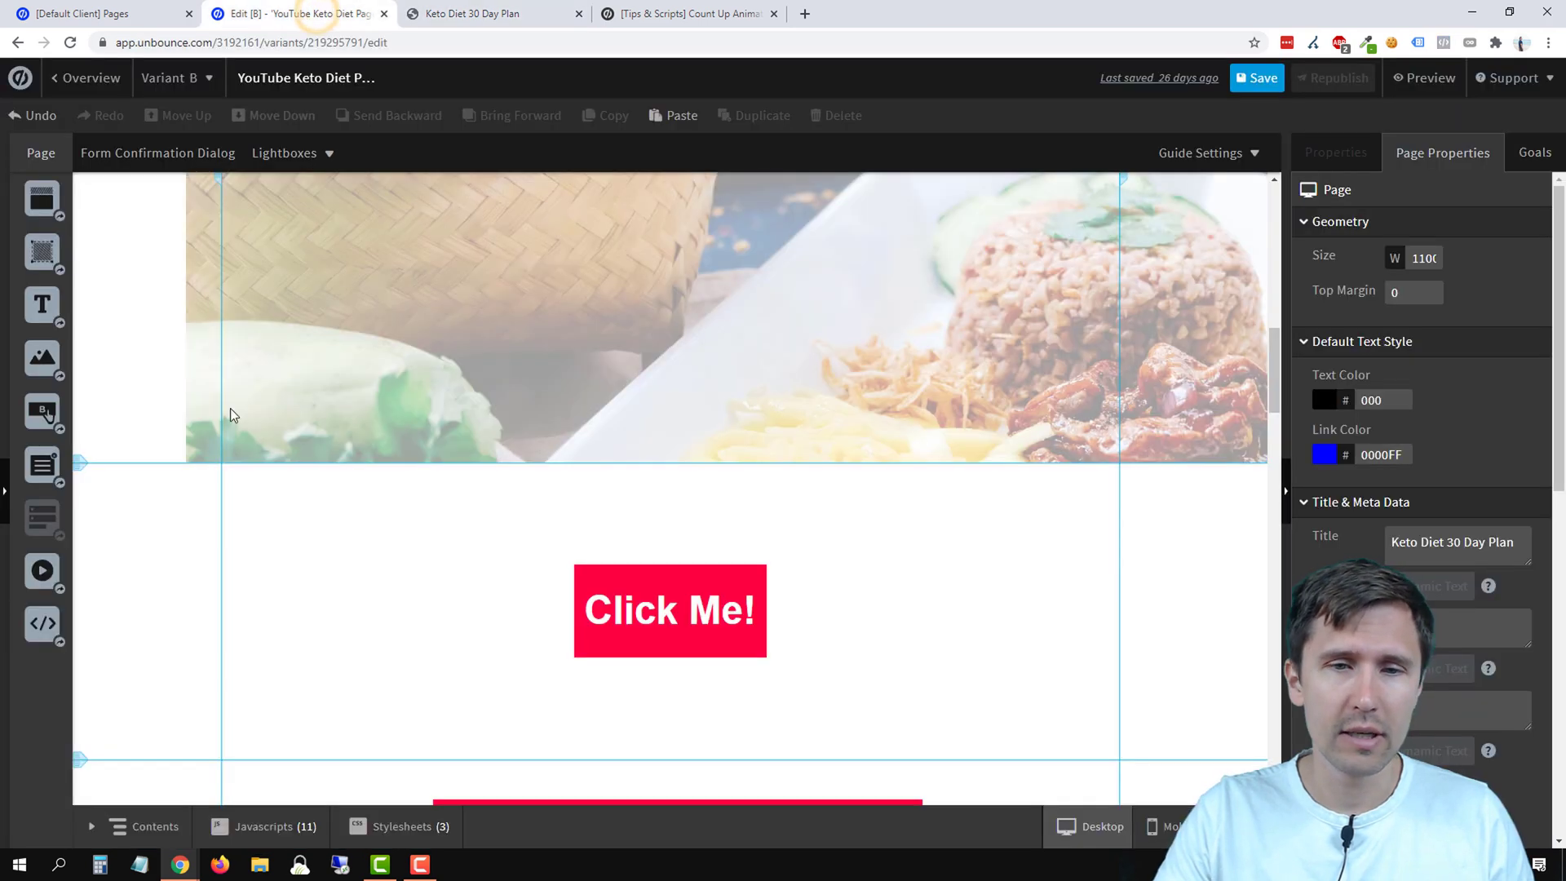
{"action": "scroll", "coordinate": [545, 665], "scroll_direction": "up", "scroll_amount": 15}
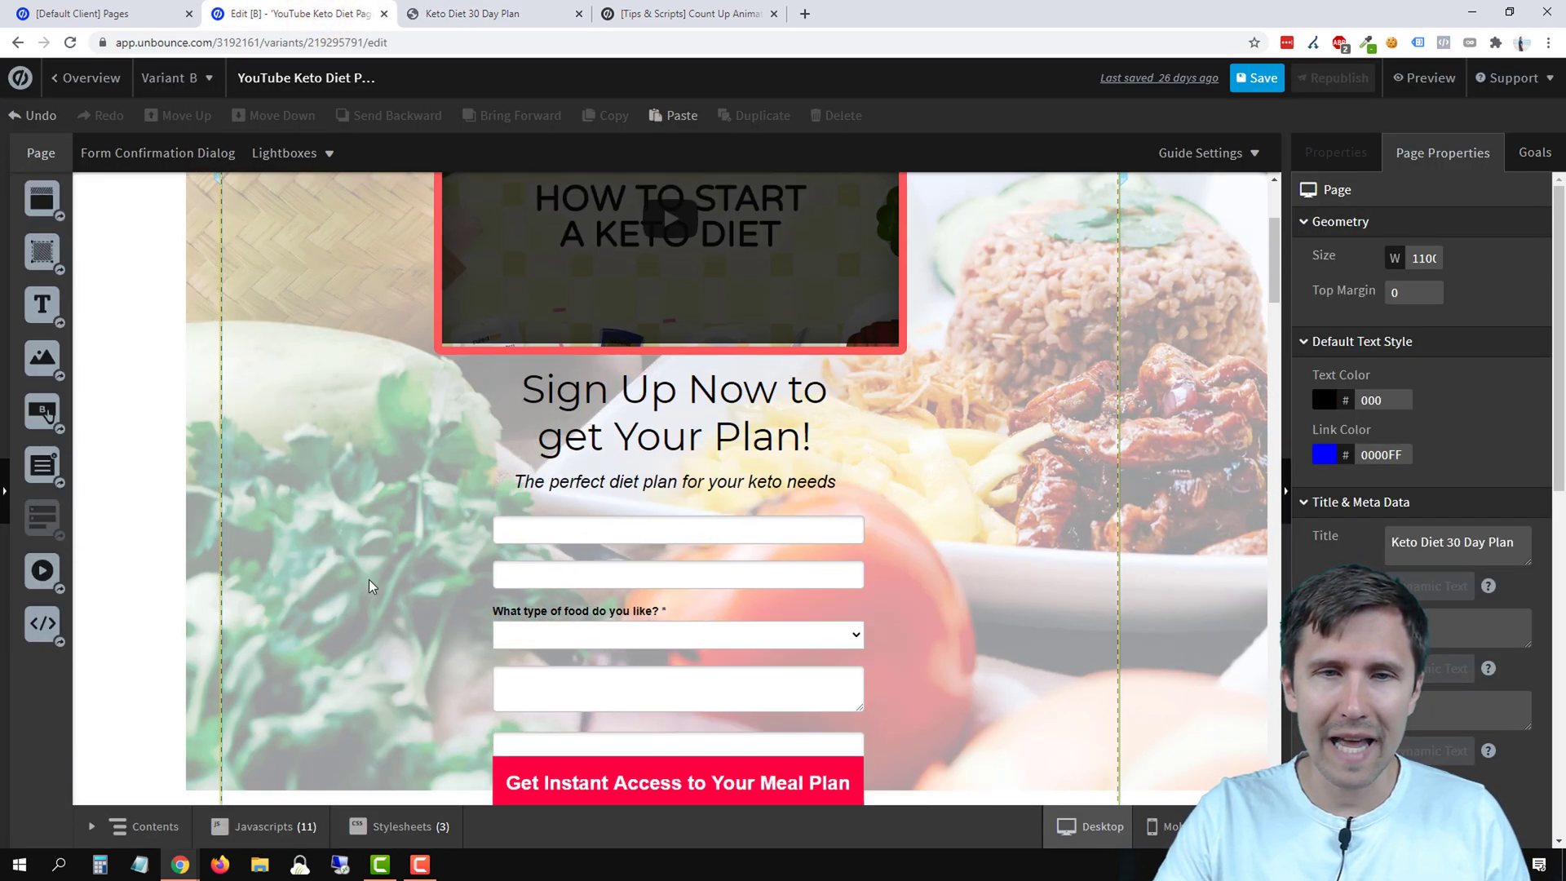
{"action": "scroll", "coordinate": [842, 504], "scroll_direction": "down", "scroll_amount": 12}
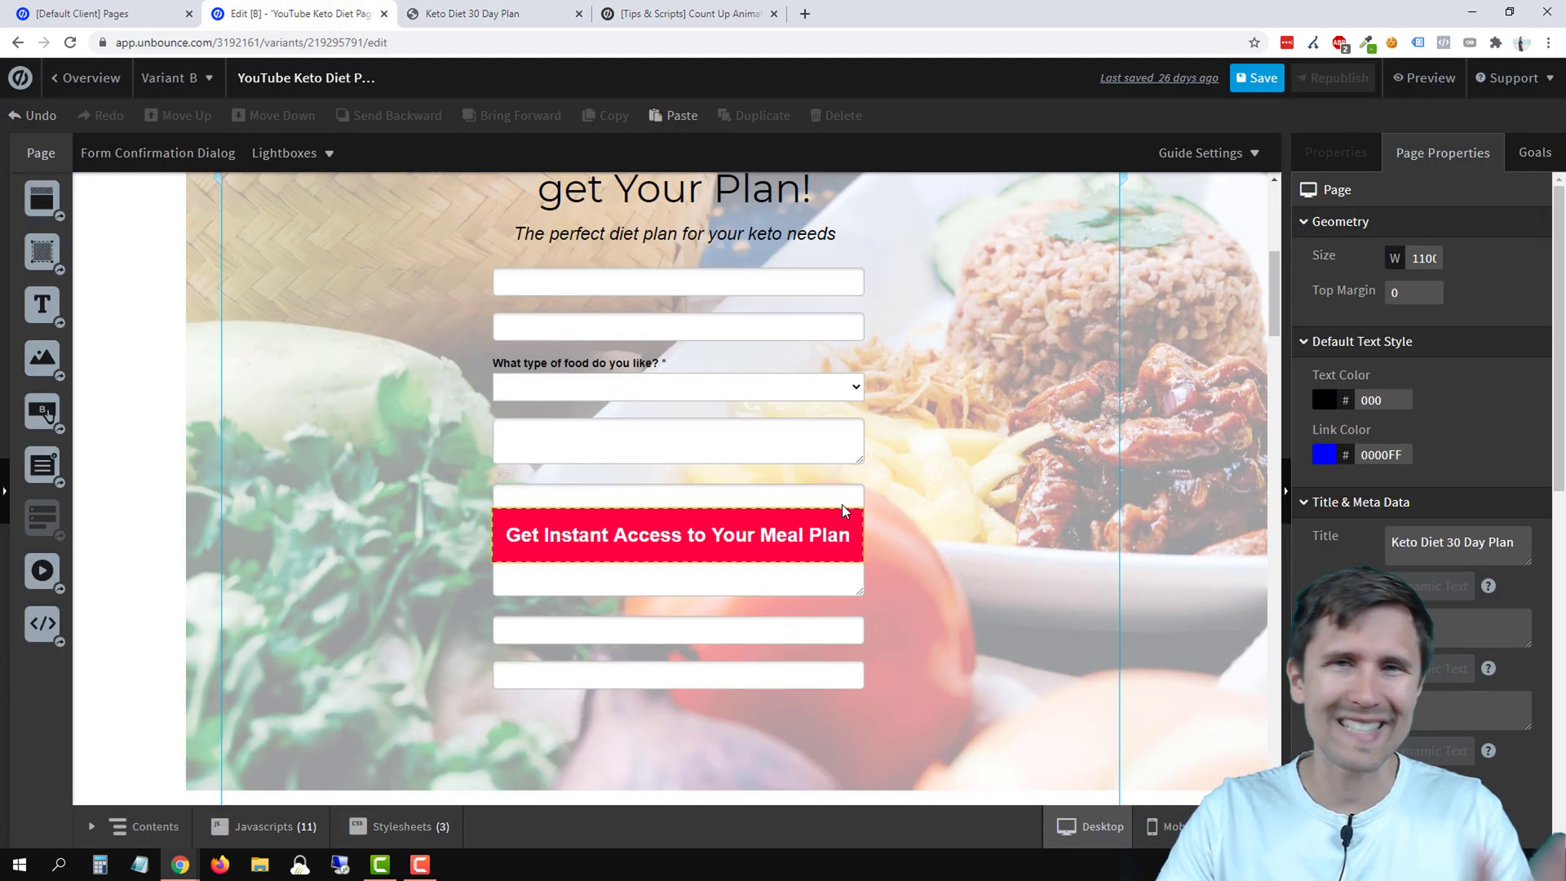
{"action": "scroll", "coordinate": [734, 509], "scroll_direction": "down", "scroll_amount": 2}
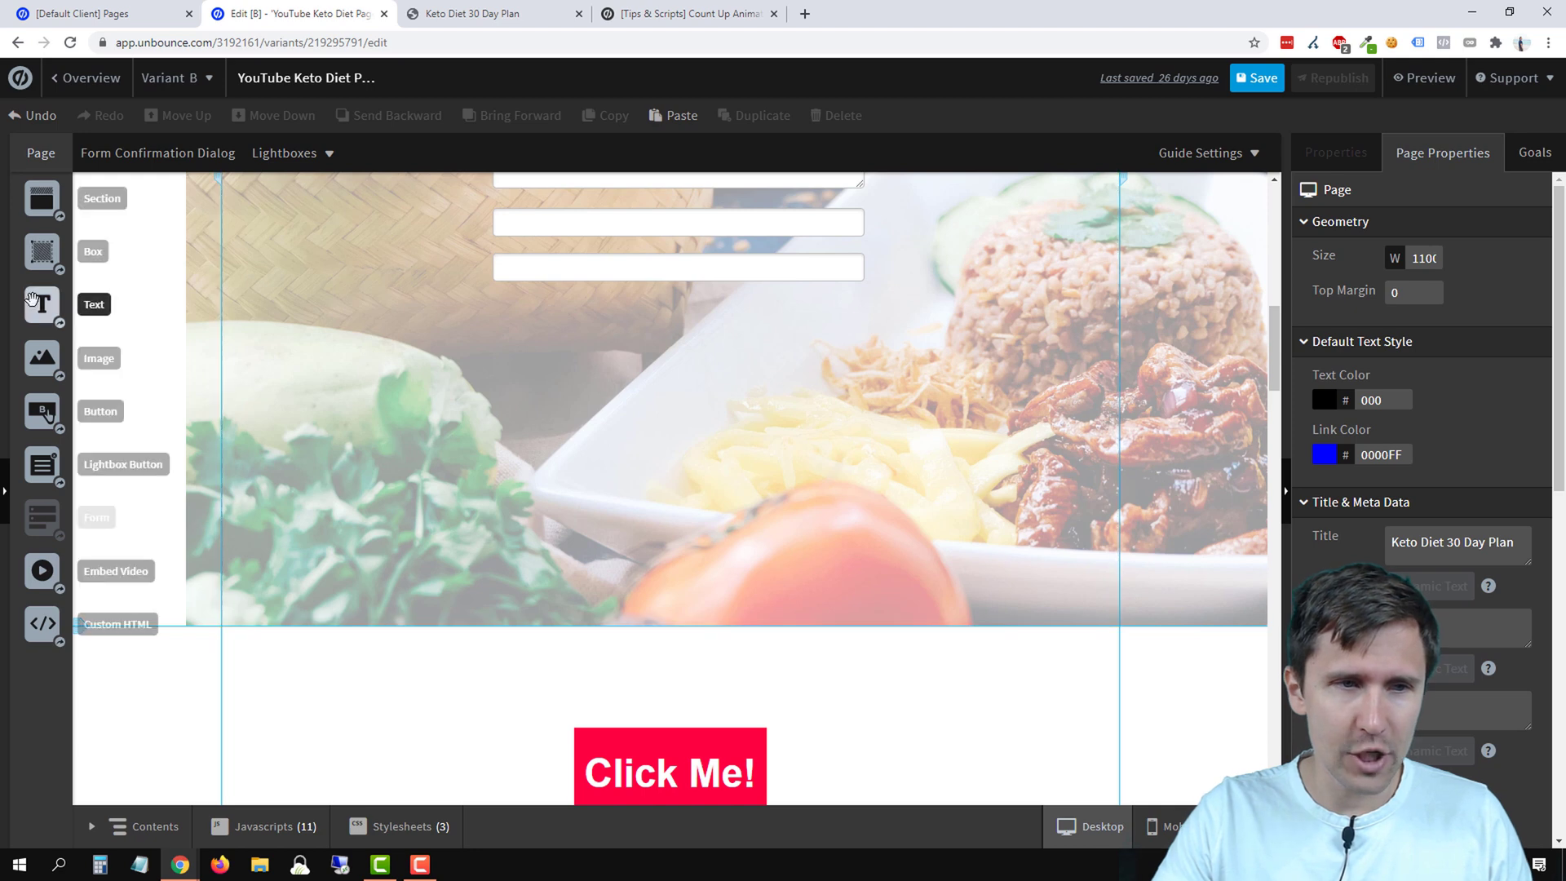
{"action": "left_click_drag", "start_coordinate": [42, 304], "coordinate": [667, 397]}
{"action": "double_click", "coordinate": [668, 397]}
{"action": "type", "text": "This i"}
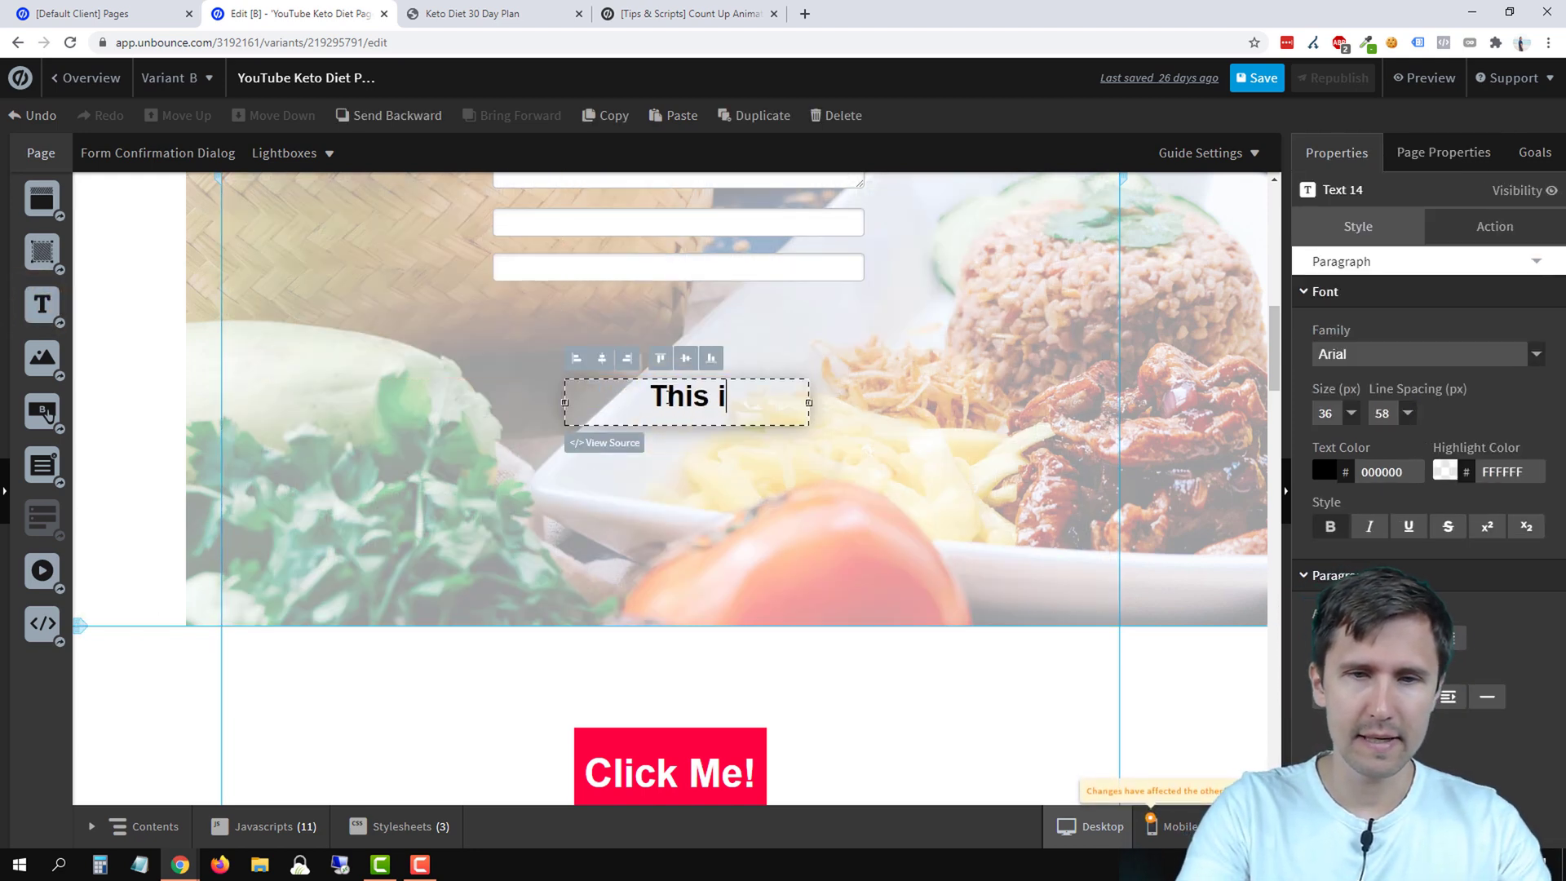
{"action": "type", "text": "s how many people sig"}
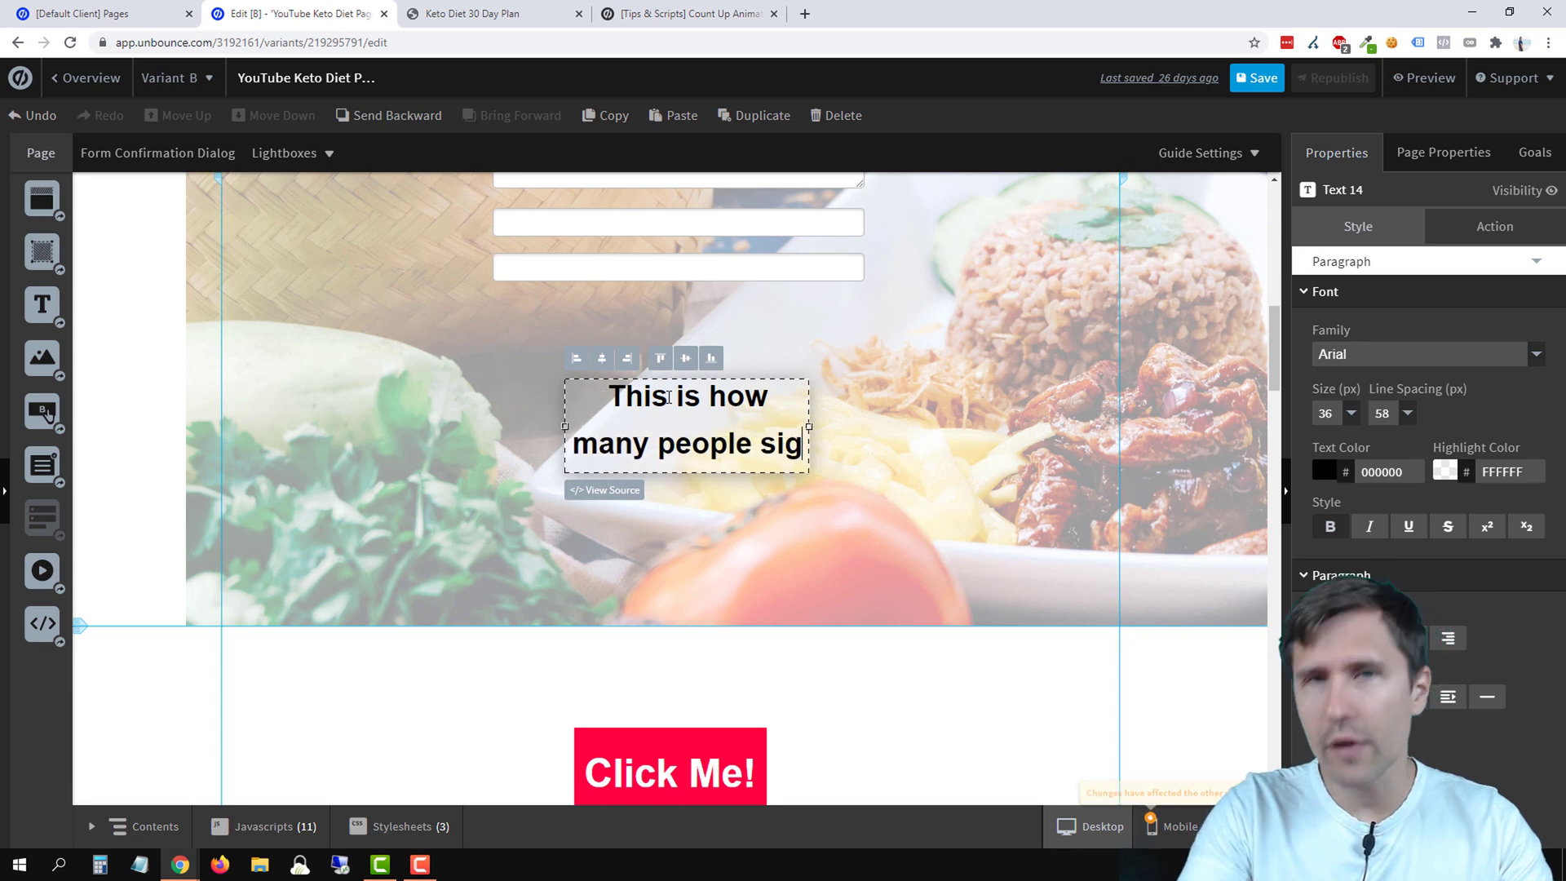
{"action": "type", "text": "ned up"}
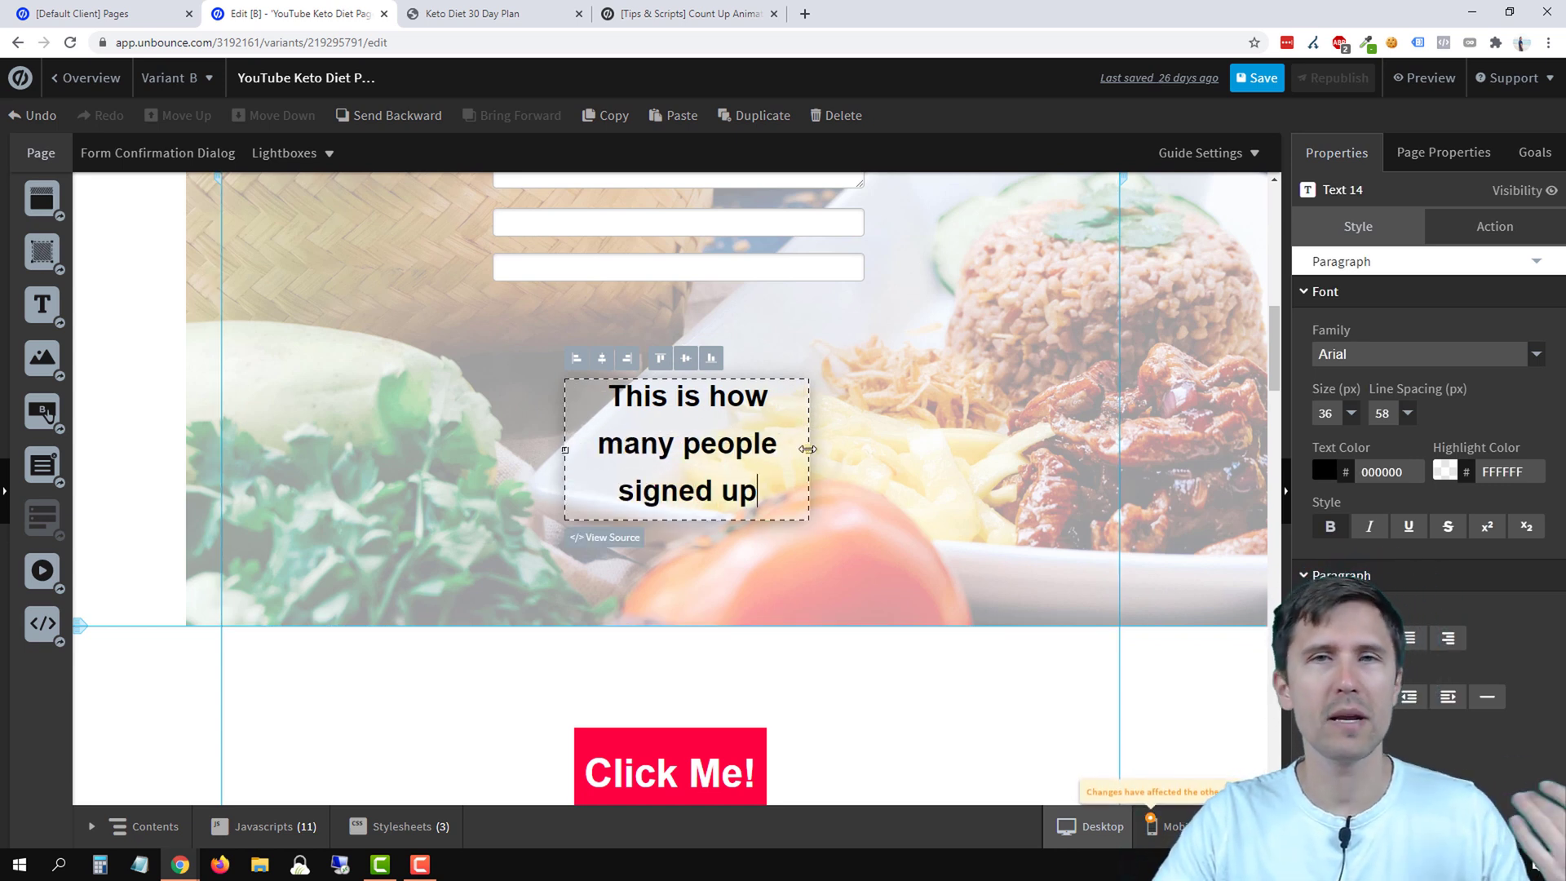
Widen the heading so it fits on one line and centre it in the section.
{"action": "left_click_drag", "start_coordinate": [808, 449], "coordinate": [1063, 460]}
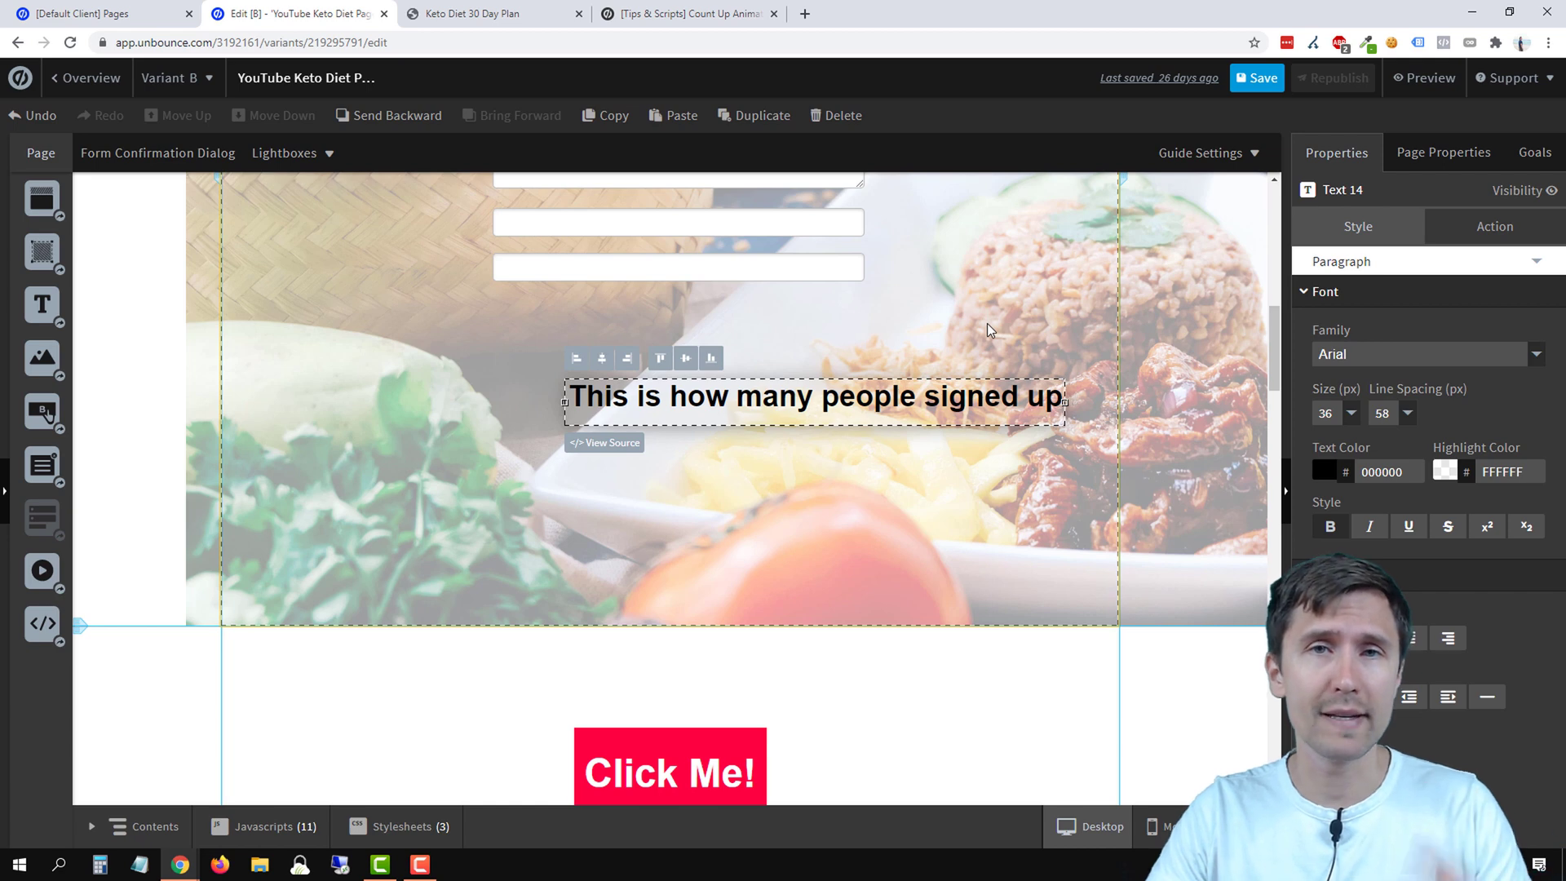
{"action": "left_click", "coordinate": [946, 283]}
{"action": "left_click_drag", "start_coordinate": [853, 401], "coordinate": [618, 423]}
{"action": "left_click", "coordinate": [661, 501]}
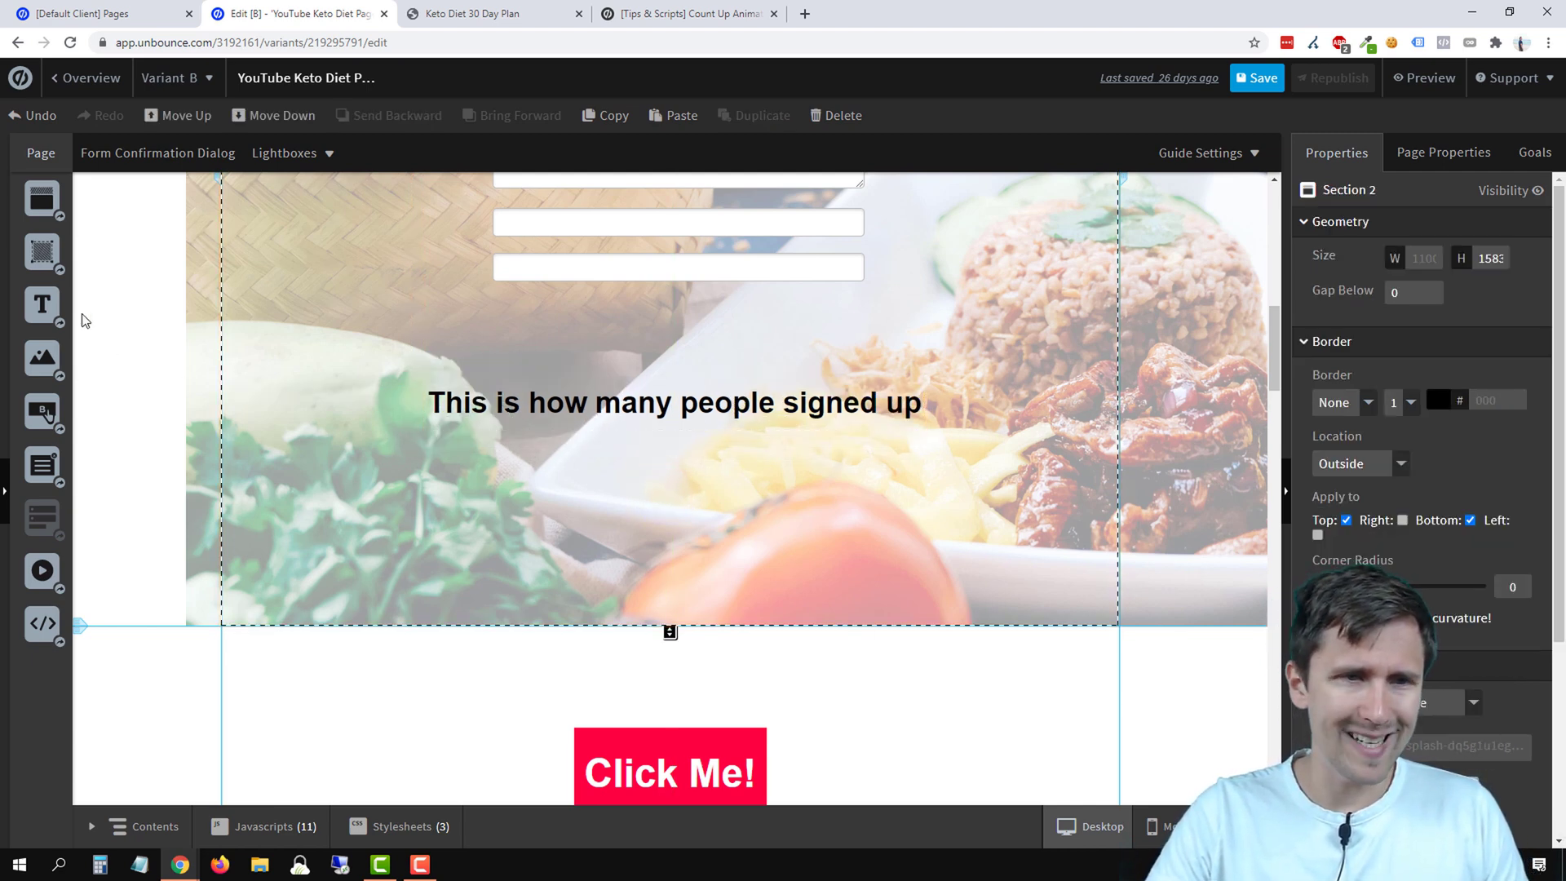
Add a second text box below the heading, checking the live page's 349 counter for reference.
{"action": "left_click_drag", "start_coordinate": [36, 302], "coordinate": [662, 487]}
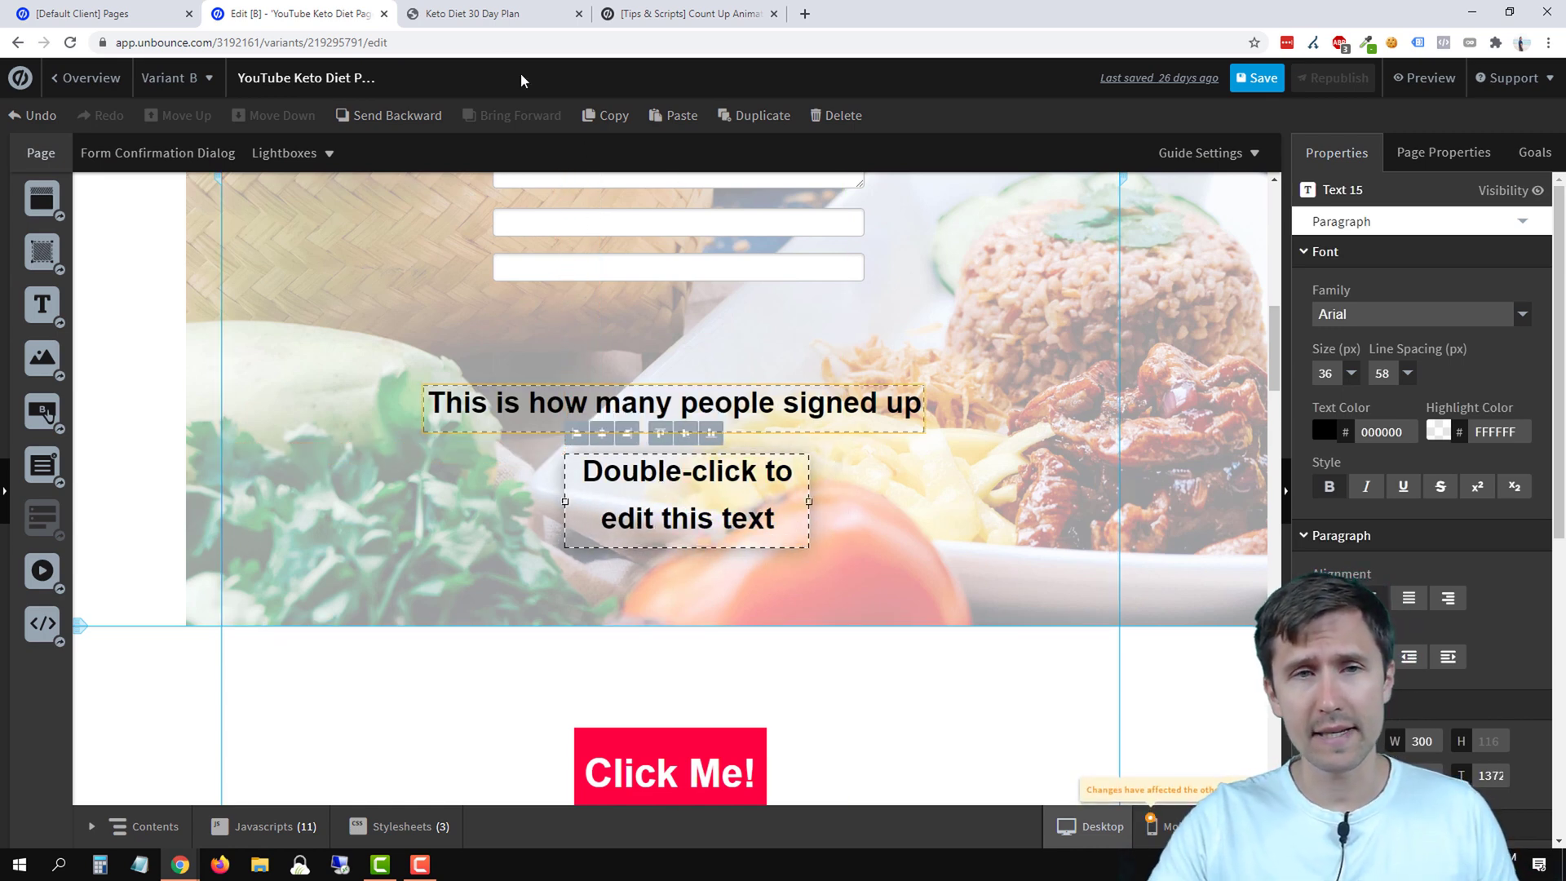
{"action": "left_click", "coordinate": [481, 14]}
{"action": "left_click", "coordinate": [1096, 266]}
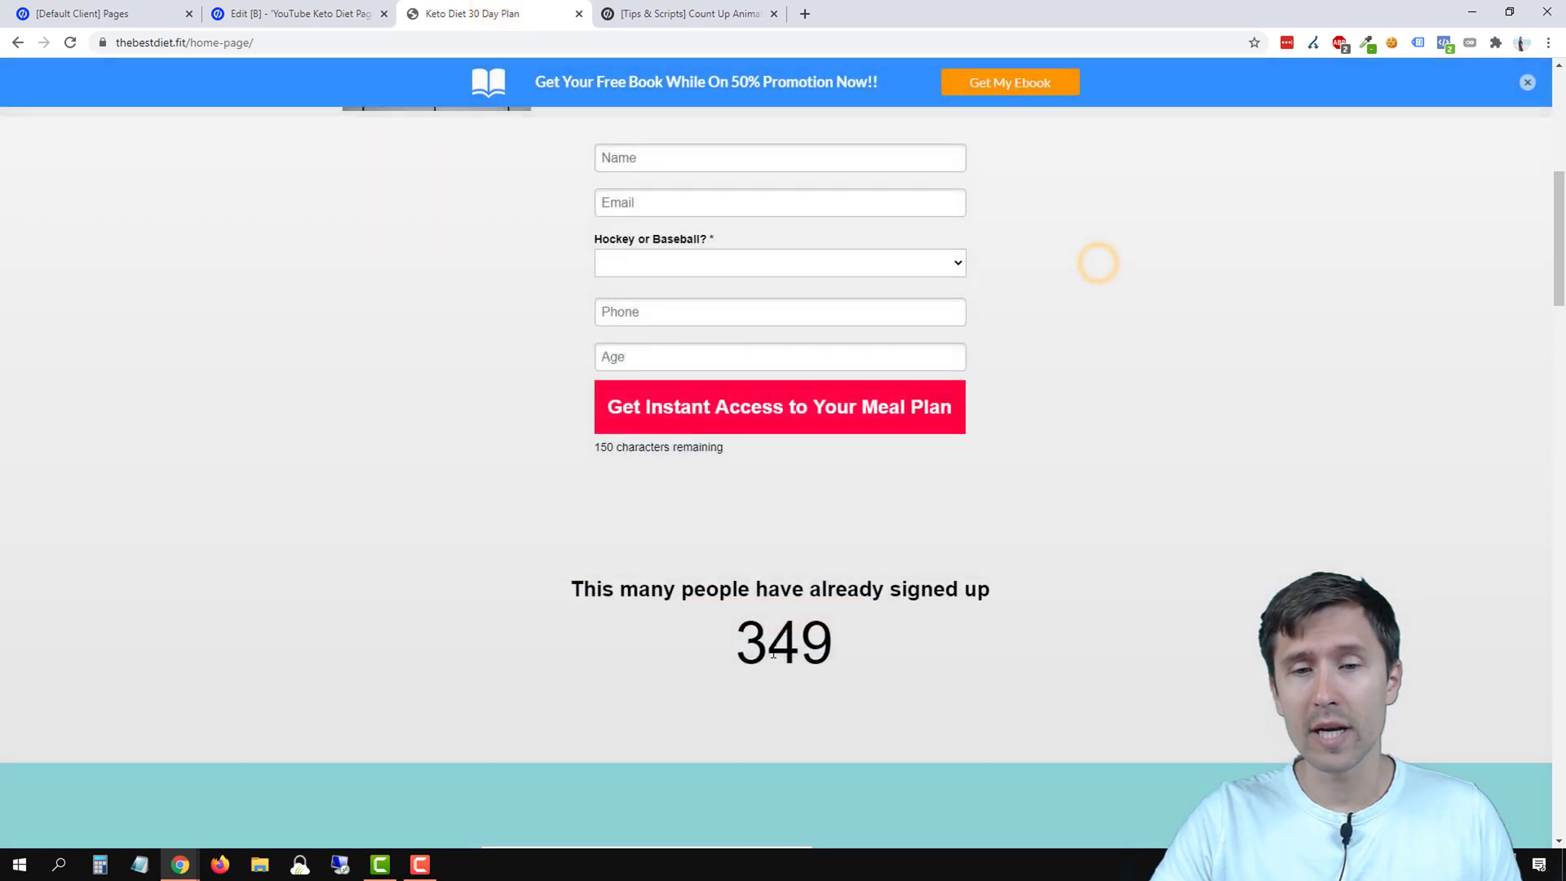
{"action": "left_click_drag", "start_coordinate": [738, 642], "coordinate": [840, 654]}
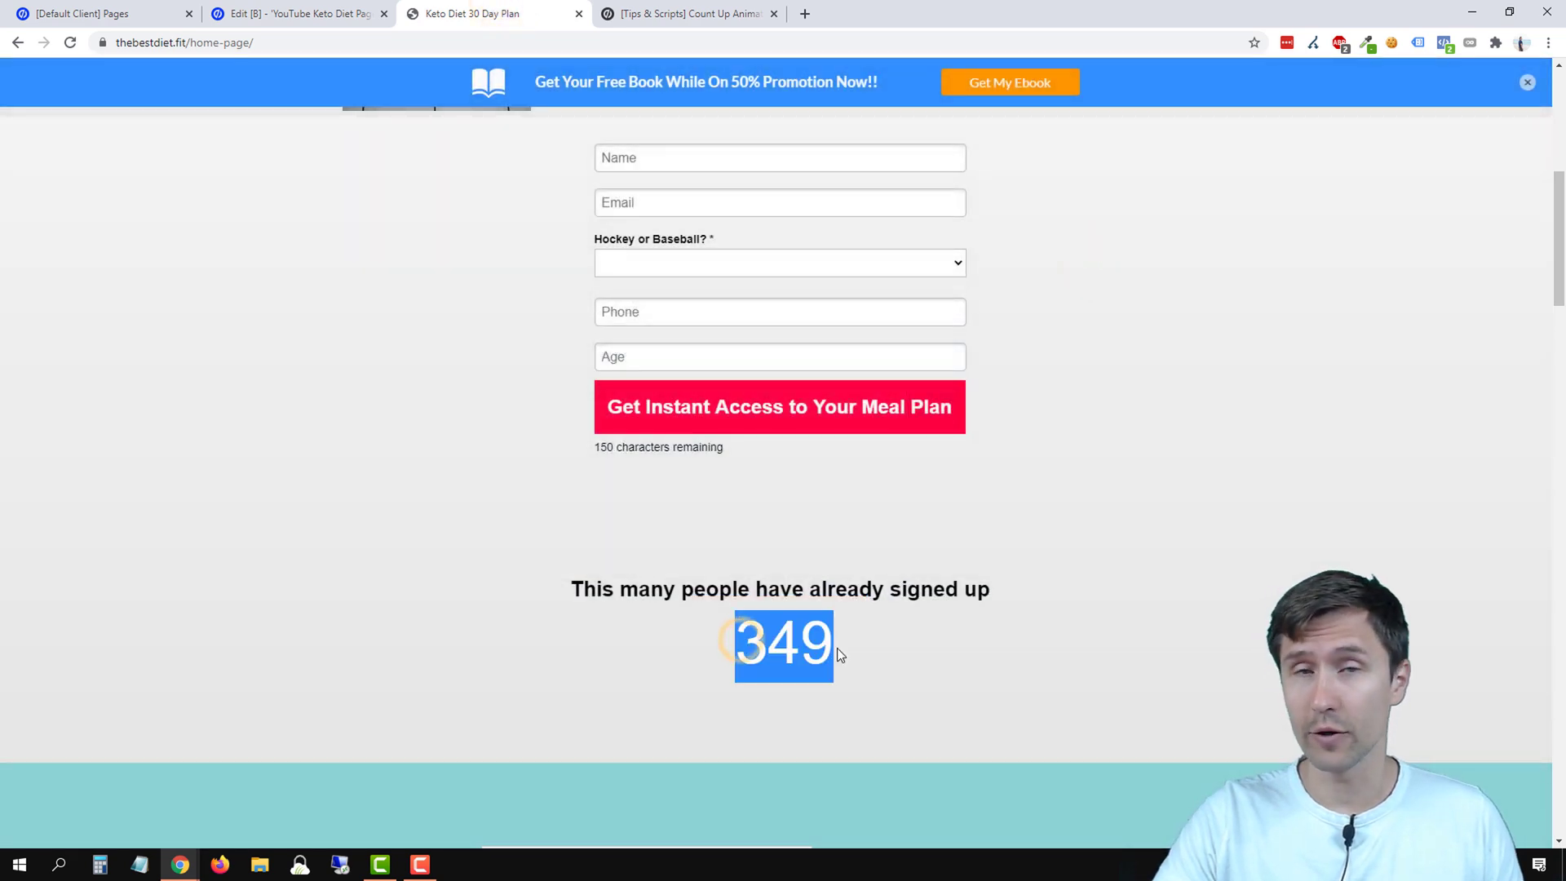
{"action": "left_click", "coordinate": [789, 654]}
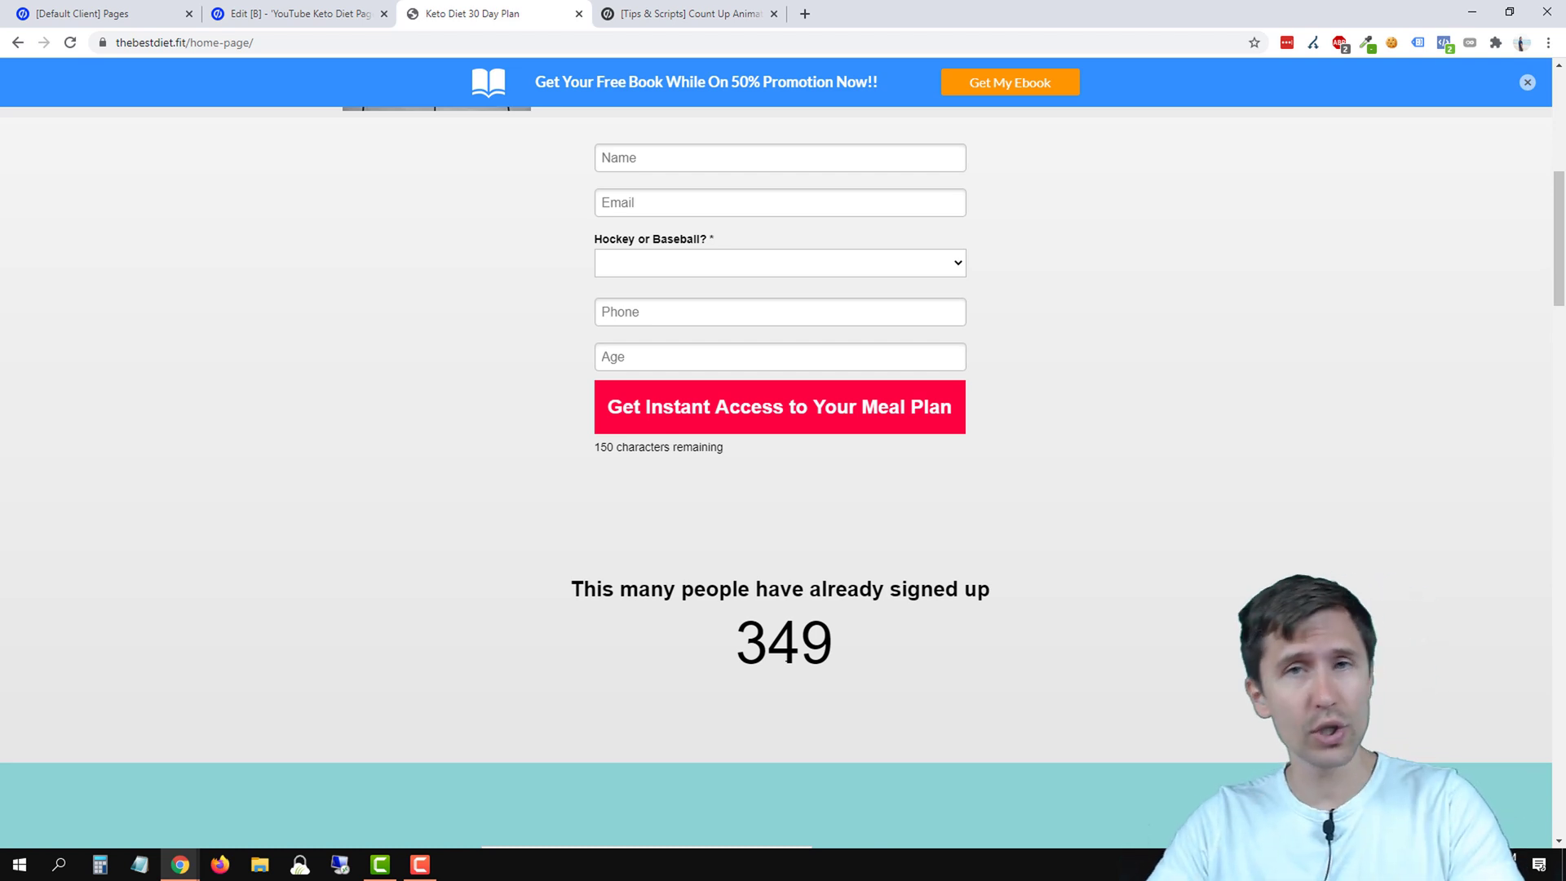
{"action": "left_click", "coordinate": [293, 14]}
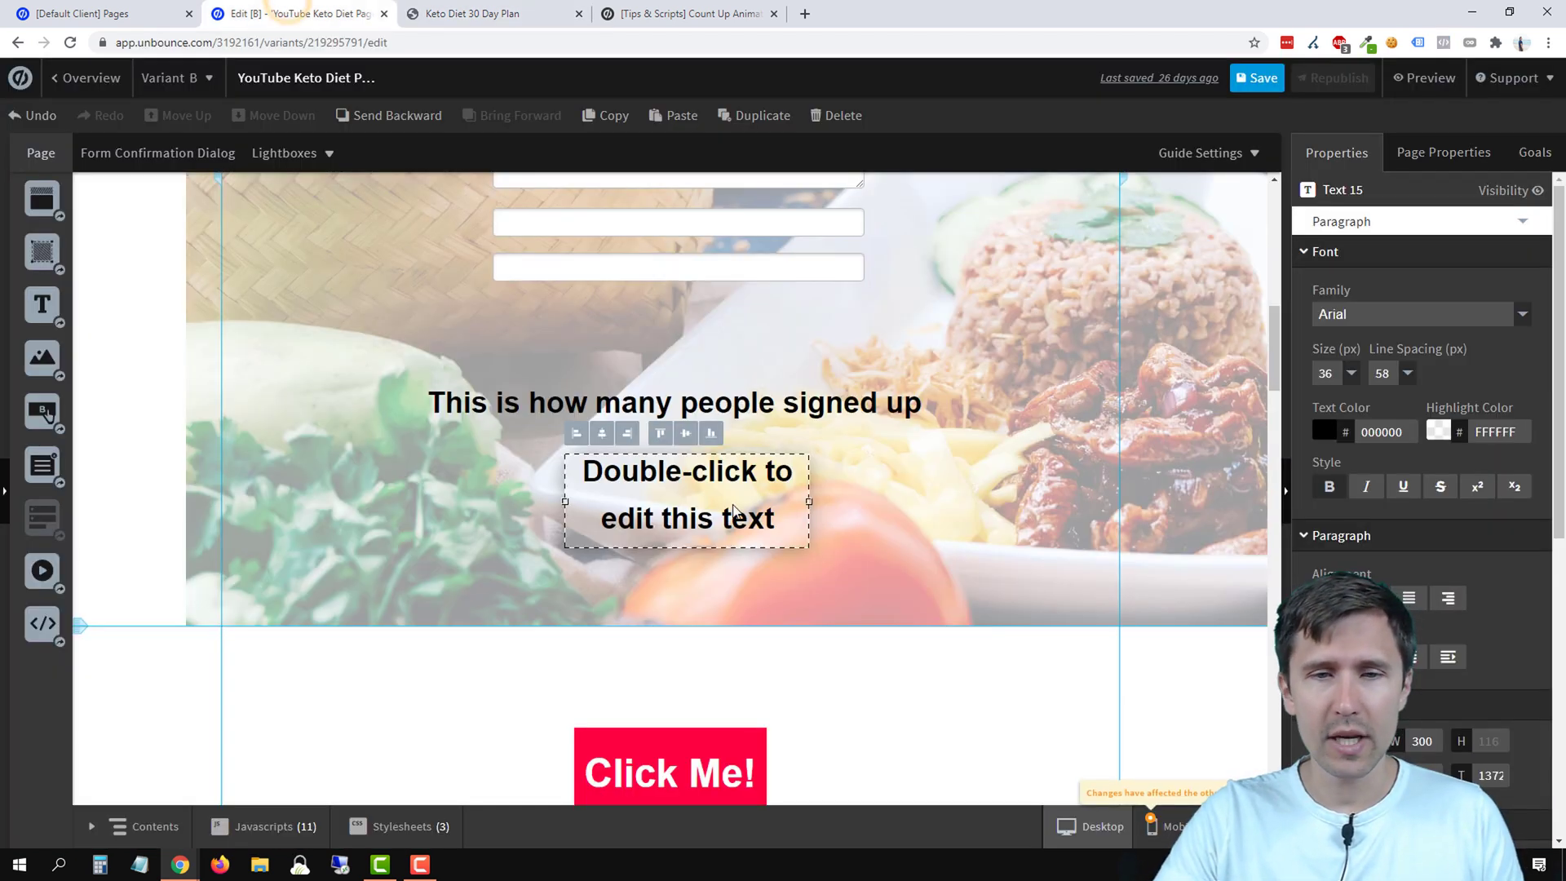
Make the new box read 0 at font size 72, centred under the heading.
{"action": "double_click", "coordinate": [682, 459]}
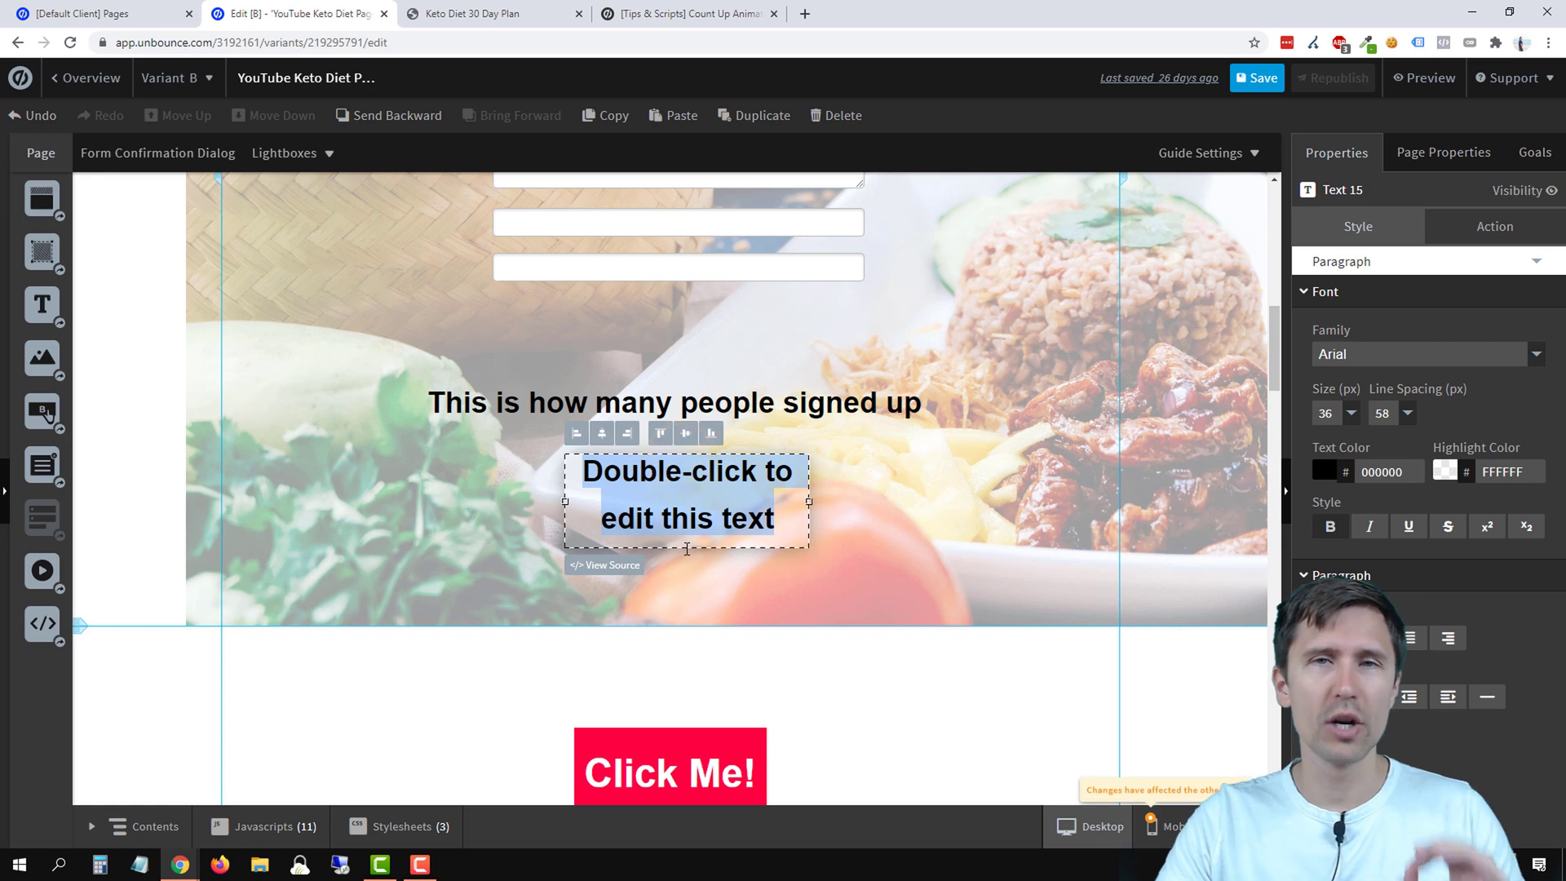
{"action": "type", "text": "0"}
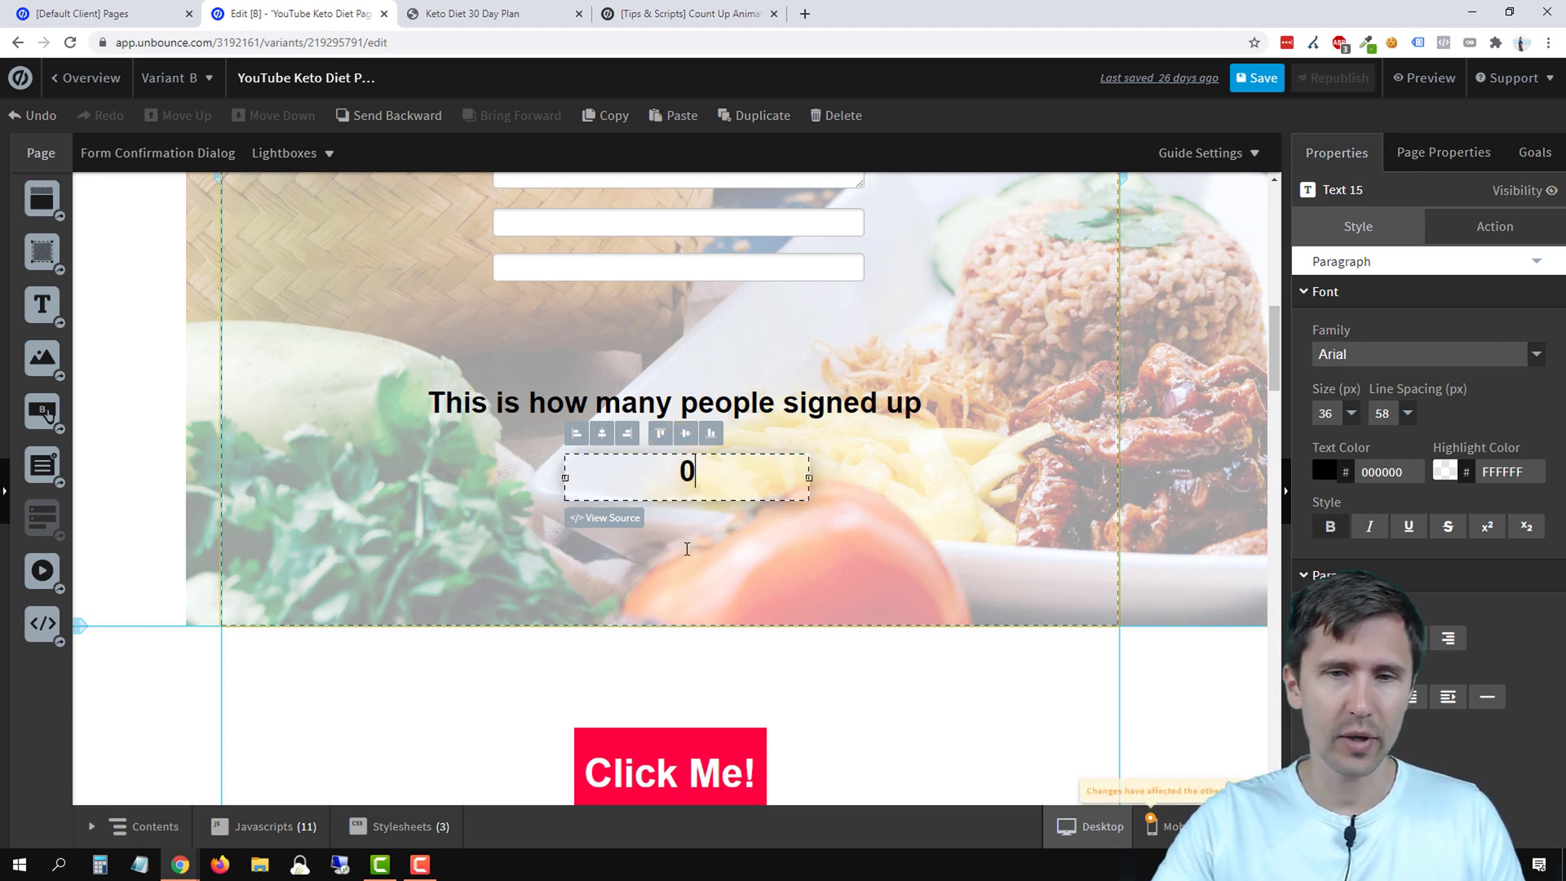
{"action": "left_click", "coordinate": [909, 518]}
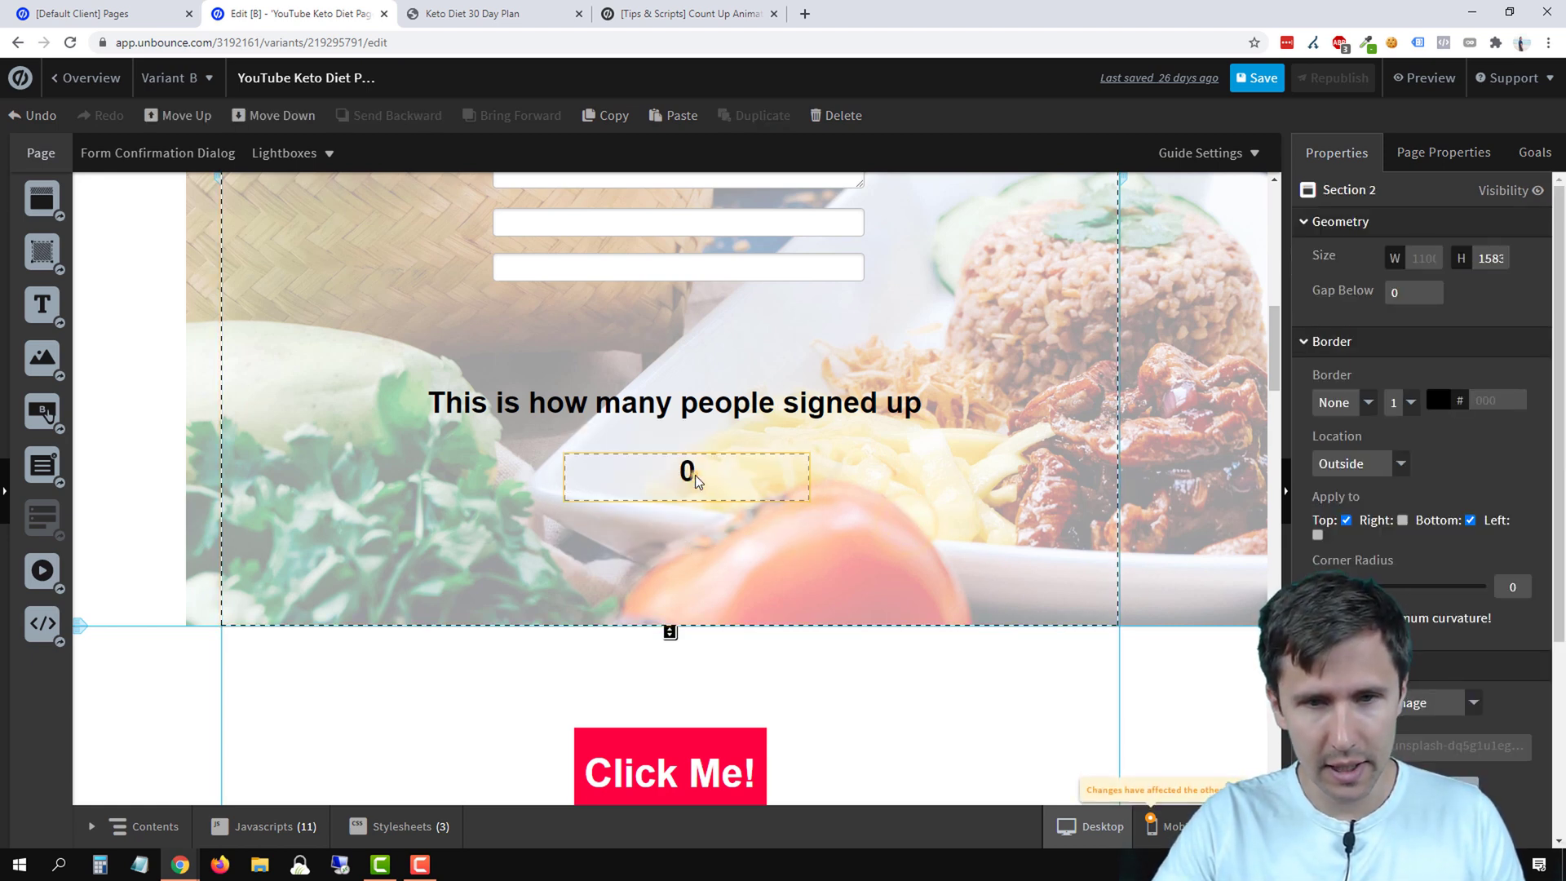
{"action": "left_click_drag", "start_coordinate": [696, 482], "coordinate": [677, 469]}
{"action": "left_click", "coordinate": [1351, 412]}
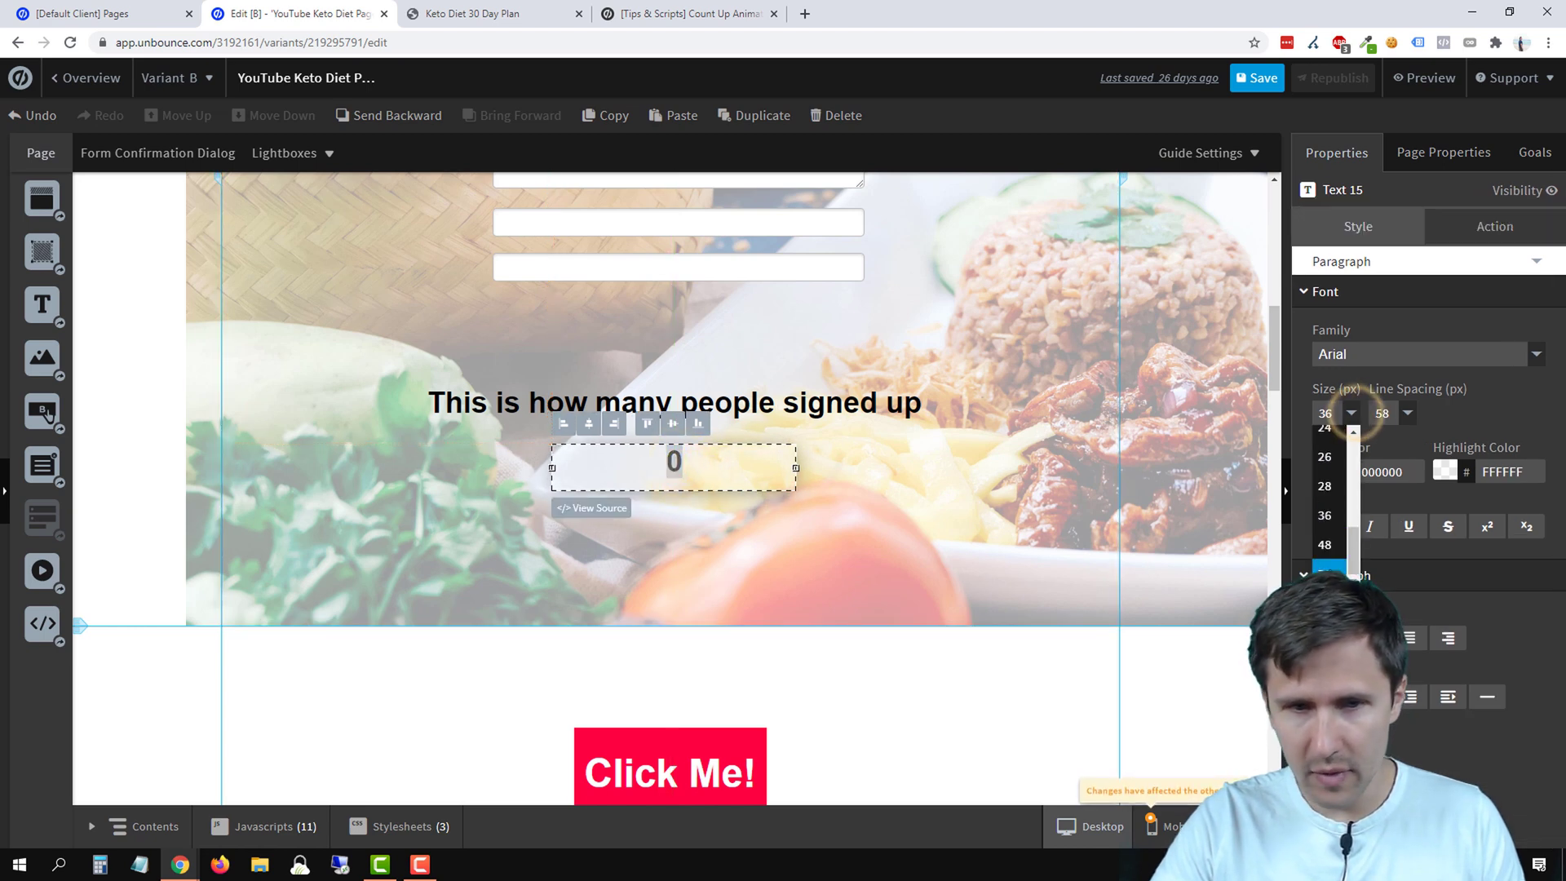
{"action": "left_click", "coordinate": [1328, 571]}
{"action": "left_click", "coordinate": [736, 491]}
{"action": "left_click_drag", "start_coordinate": [696, 463], "coordinate": [695, 479]}
{"action": "left_click", "coordinate": [784, 589]}
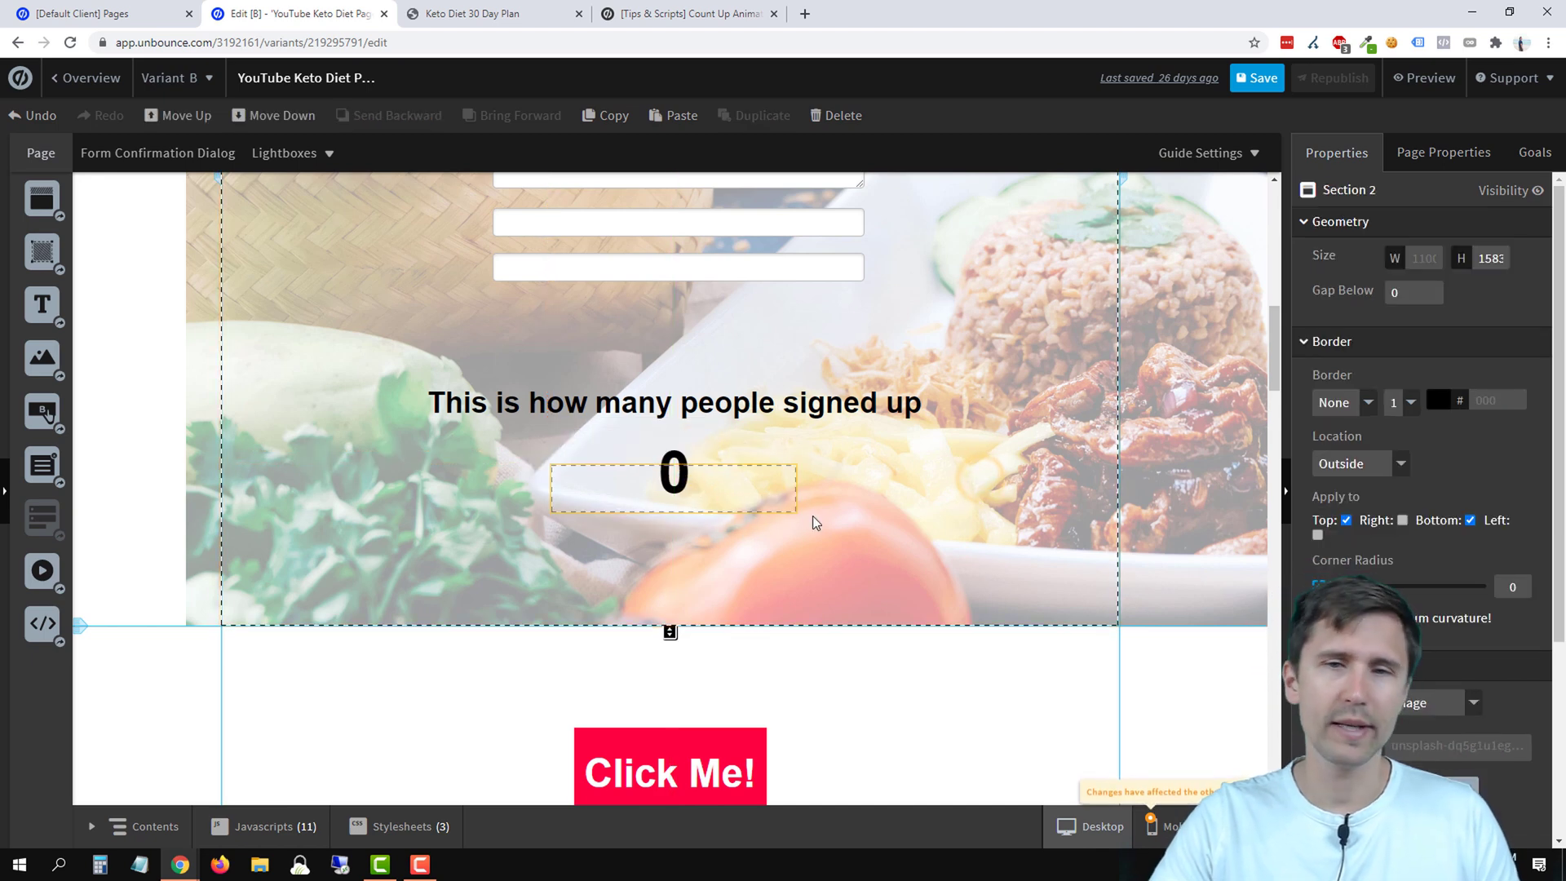
Open the count_up.js script gist from the Count Up Animation tips page.
{"action": "left_click", "coordinate": [685, 14]}
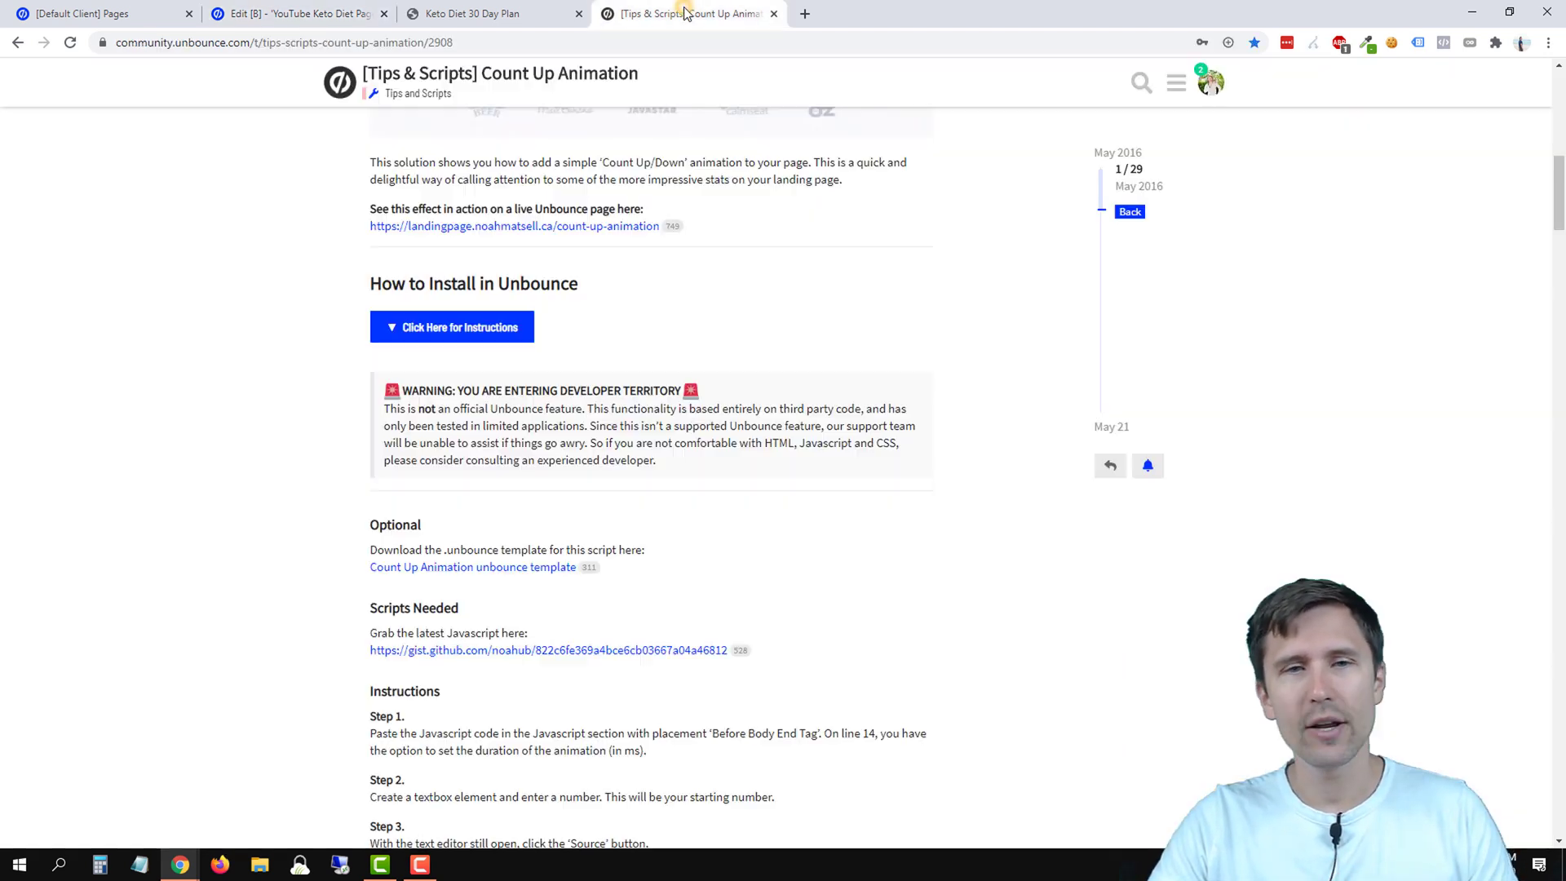
{"action": "scroll", "coordinate": [698, 423], "scroll_direction": "up", "scroll_amount": 2}
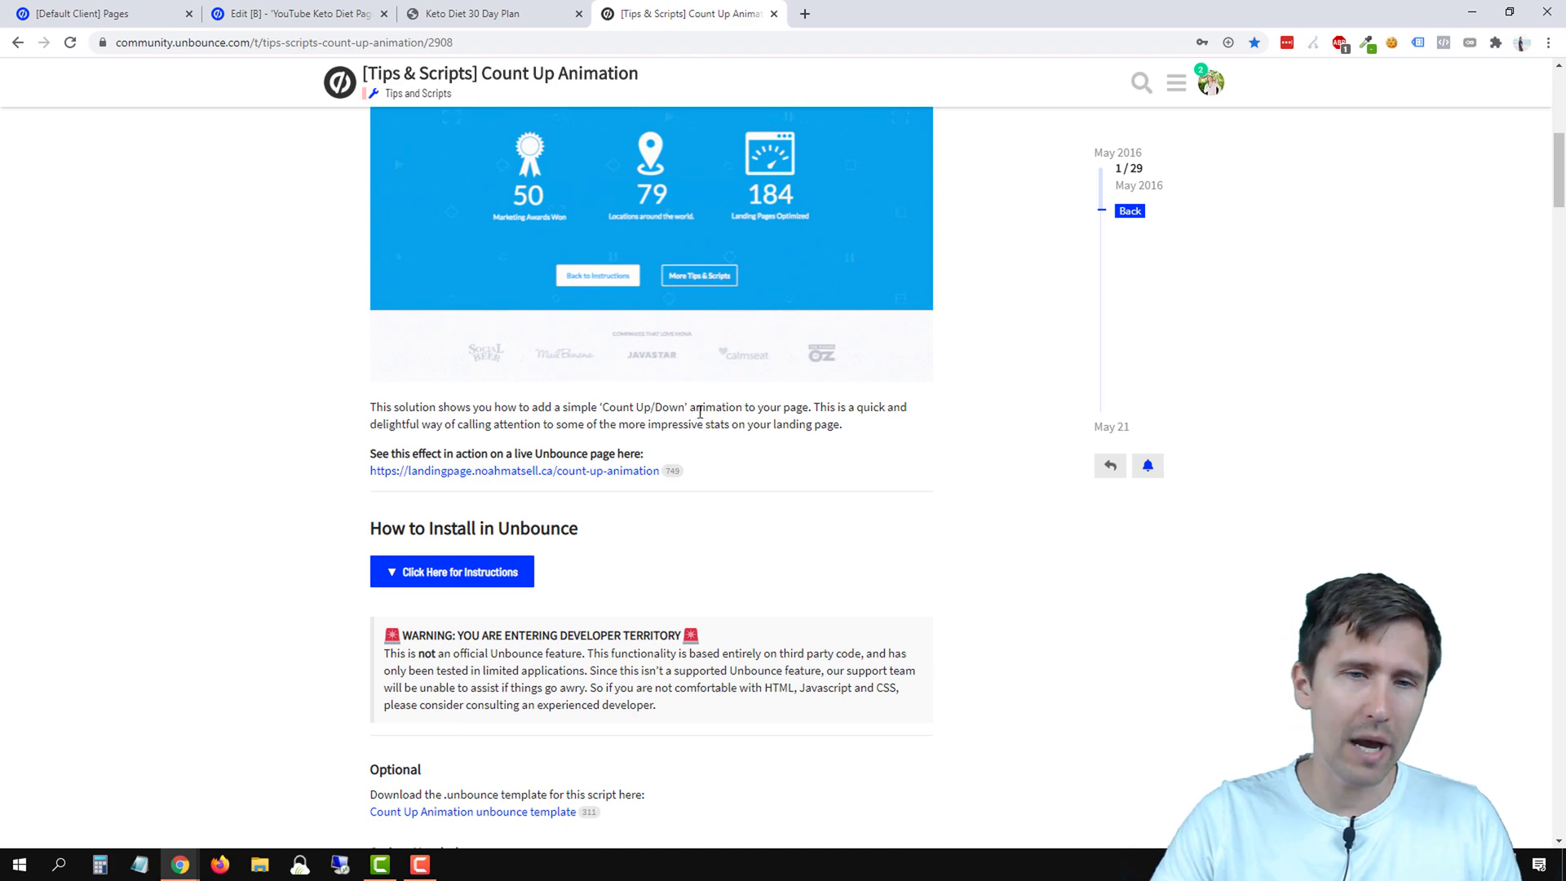
{"action": "scroll", "coordinate": [808, 567], "scroll_direction": "down", "scroll_amount": 3}
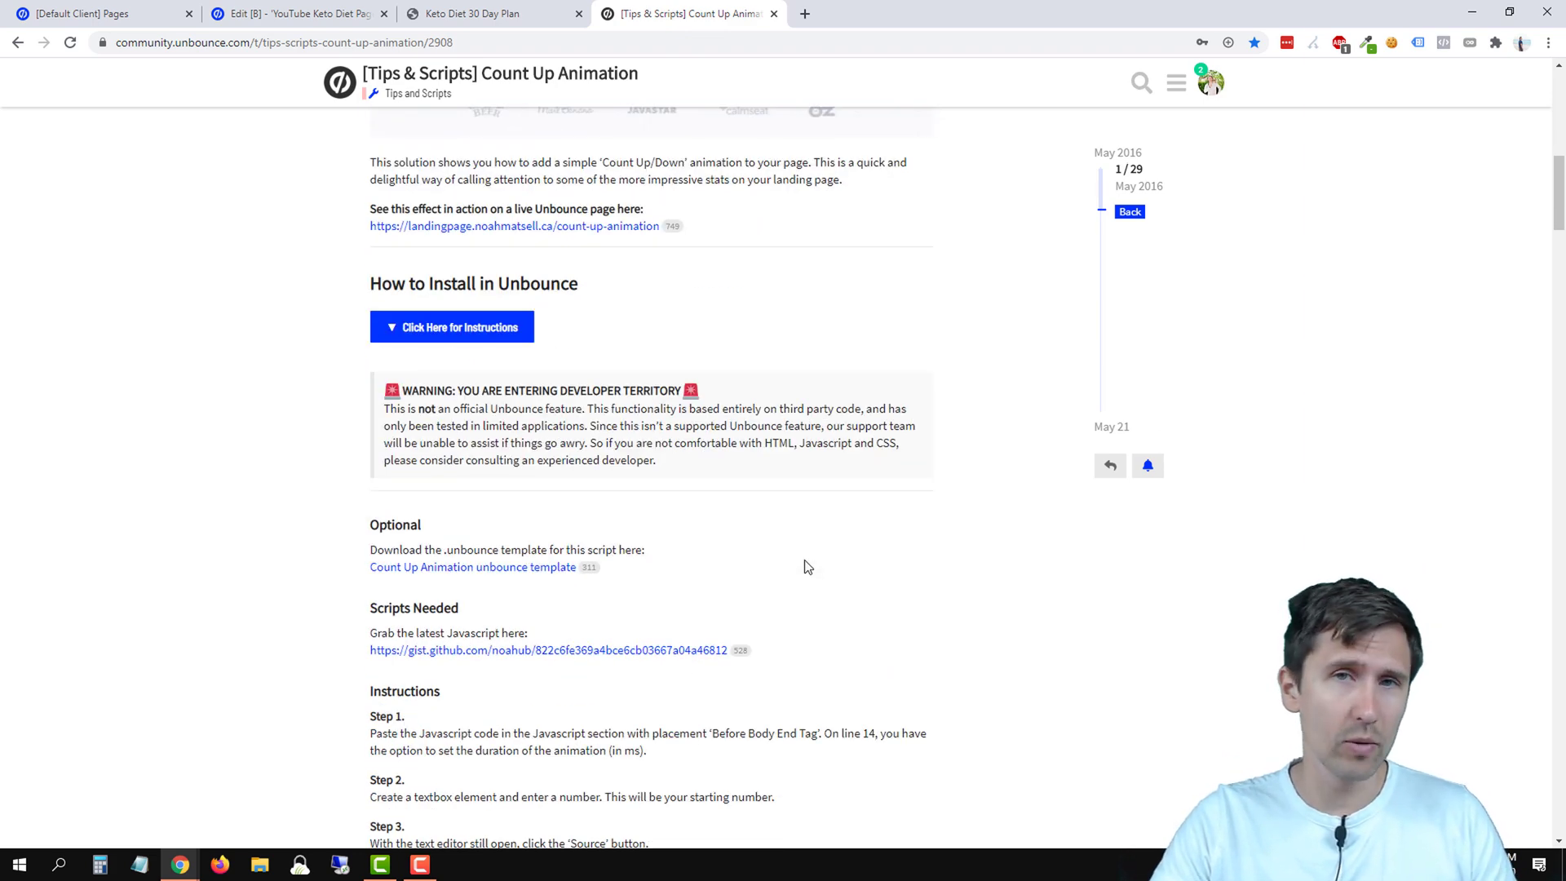
{"action": "scroll", "coordinate": [807, 567], "scroll_direction": "down", "scroll_amount": 2}
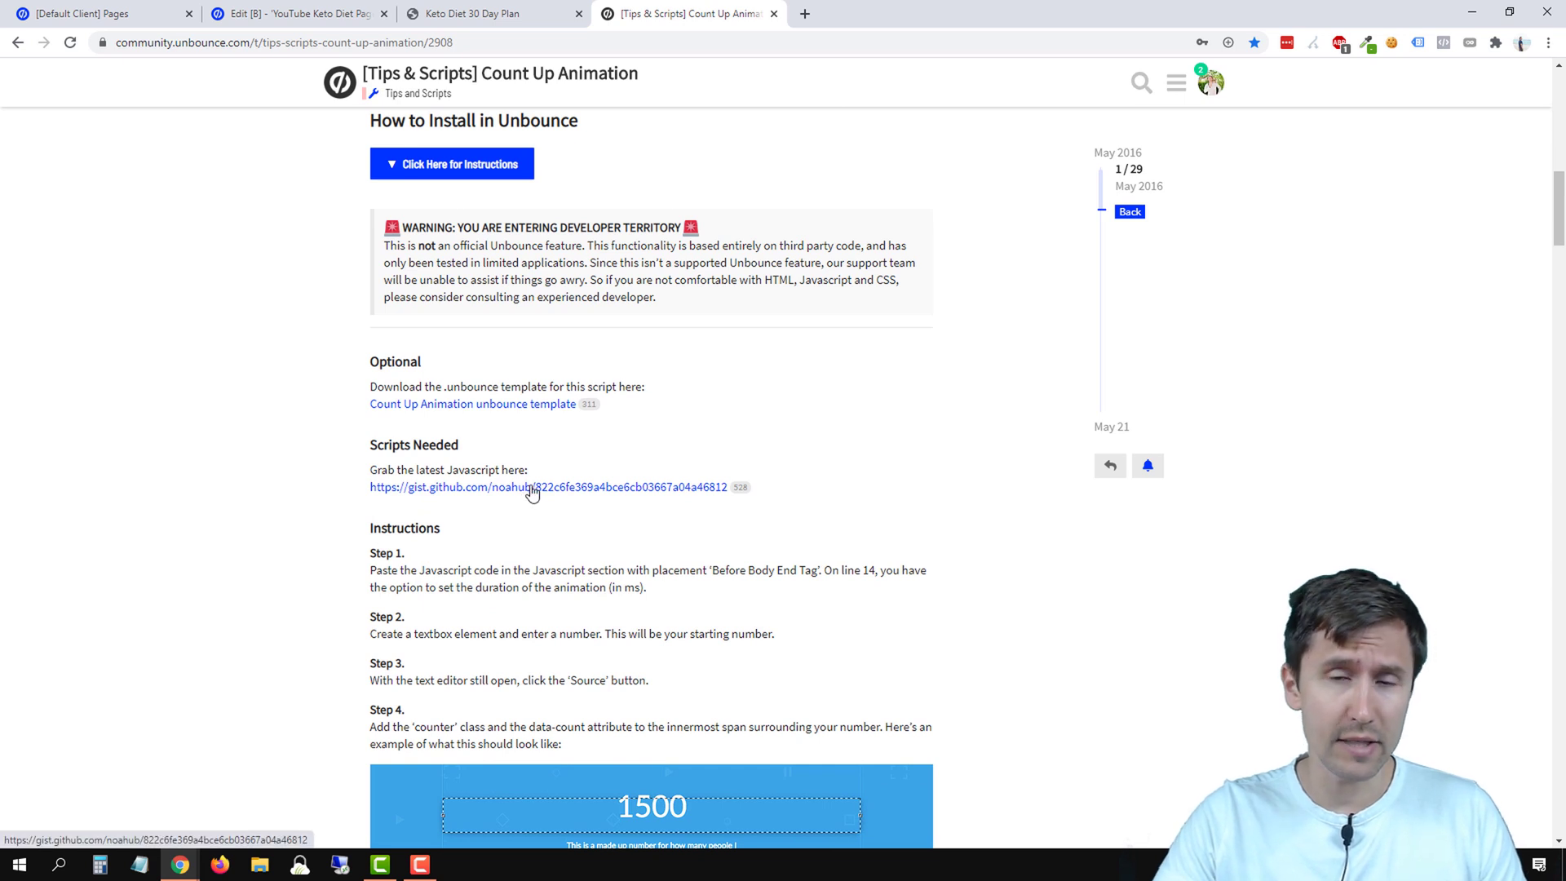
{"action": "left_click", "coordinate": [532, 487]}
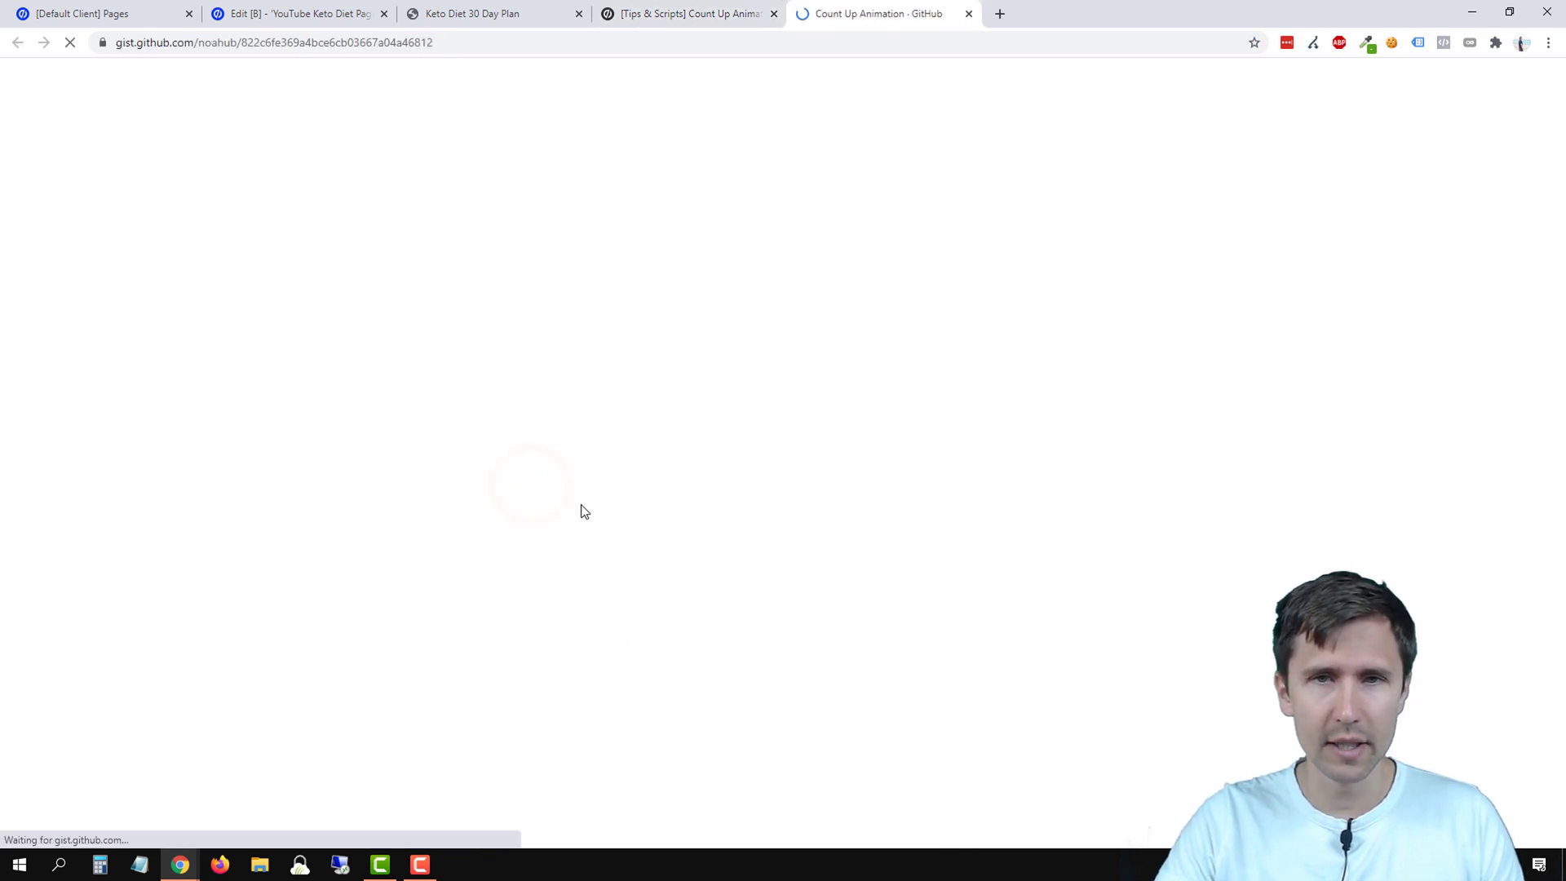
Copy all 29 lines of the count_up.js code.
{"action": "scroll", "coordinate": [567, 549], "scroll_direction": "down", "scroll_amount": 2}
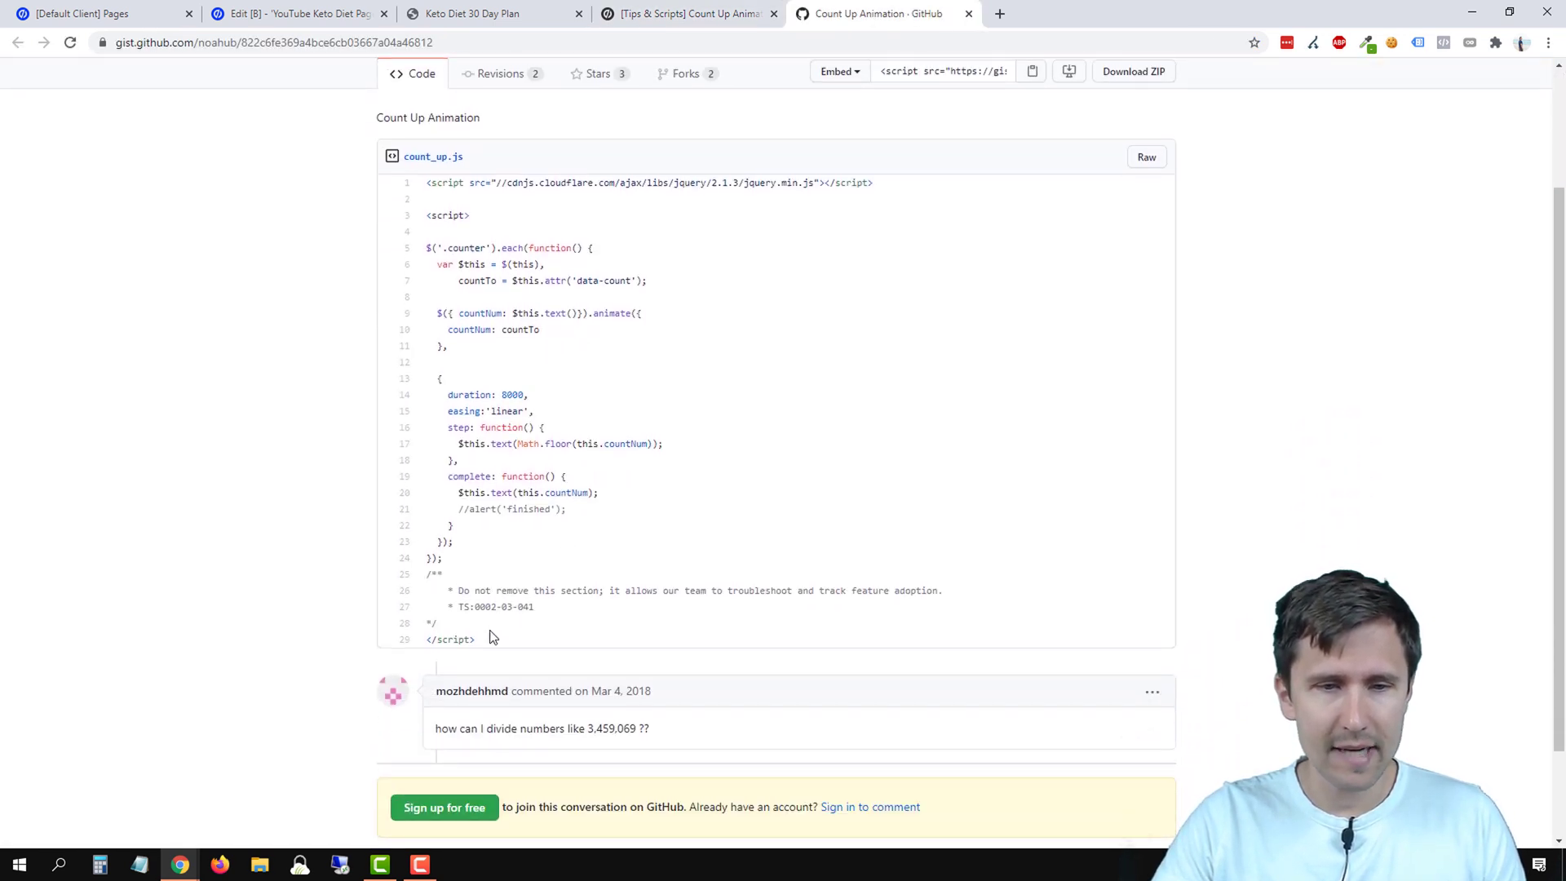
{"action": "left_click_drag", "start_coordinate": [492, 637], "coordinate": [445, 182]}
{"action": "right_click", "coordinate": [447, 183]}
{"action": "left_click", "coordinate": [485, 193]}
{"action": "scroll", "coordinate": [349, 388], "scroll_direction": "up", "scroll_amount": 2}
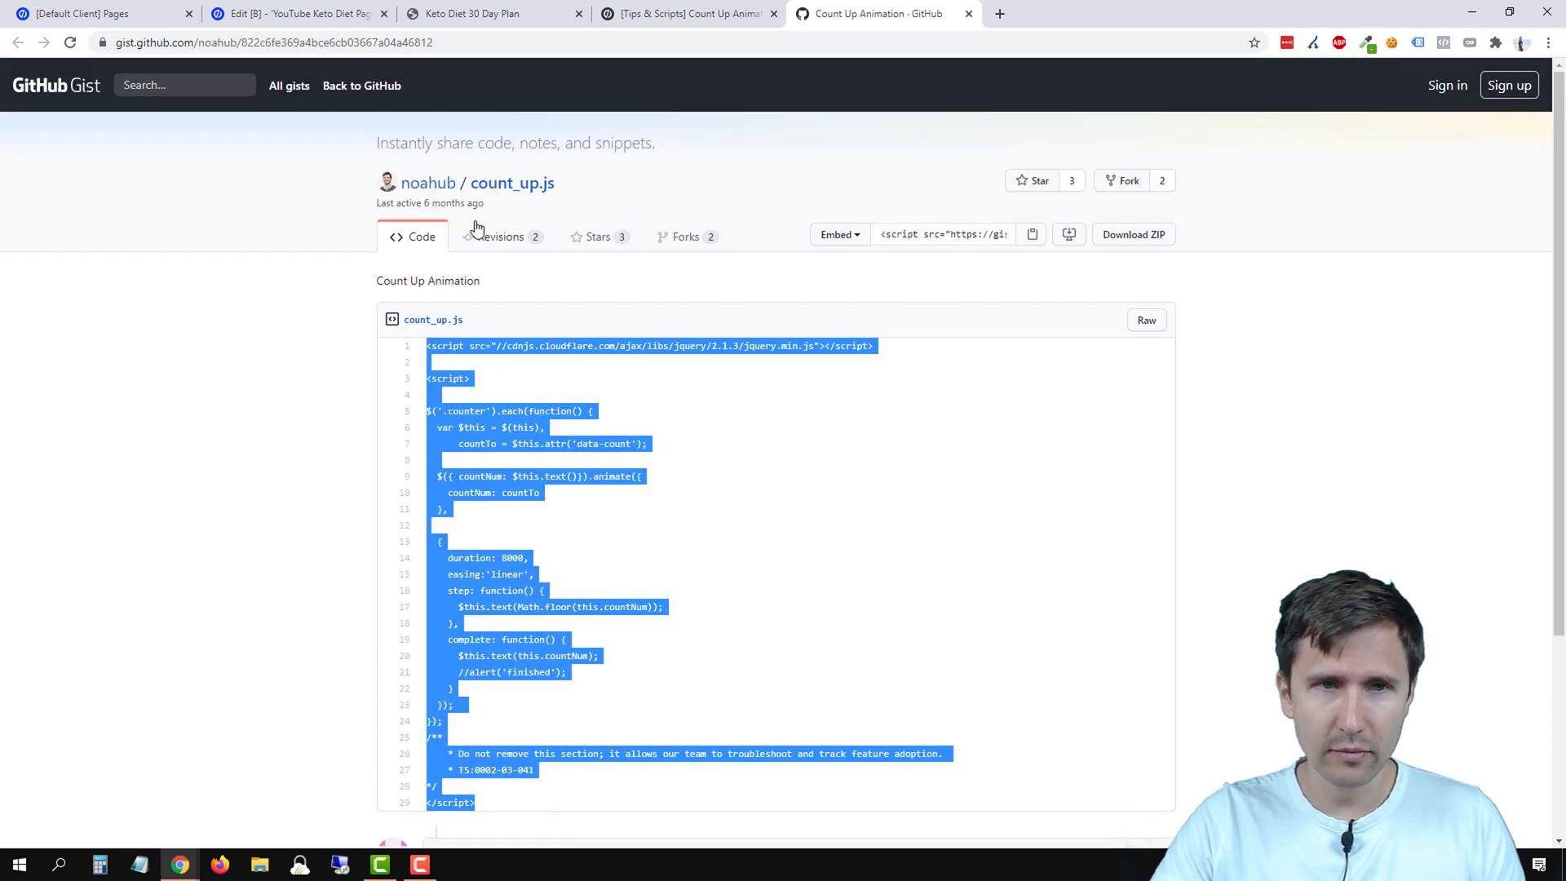
{"action": "left_click", "coordinate": [303, 14]}
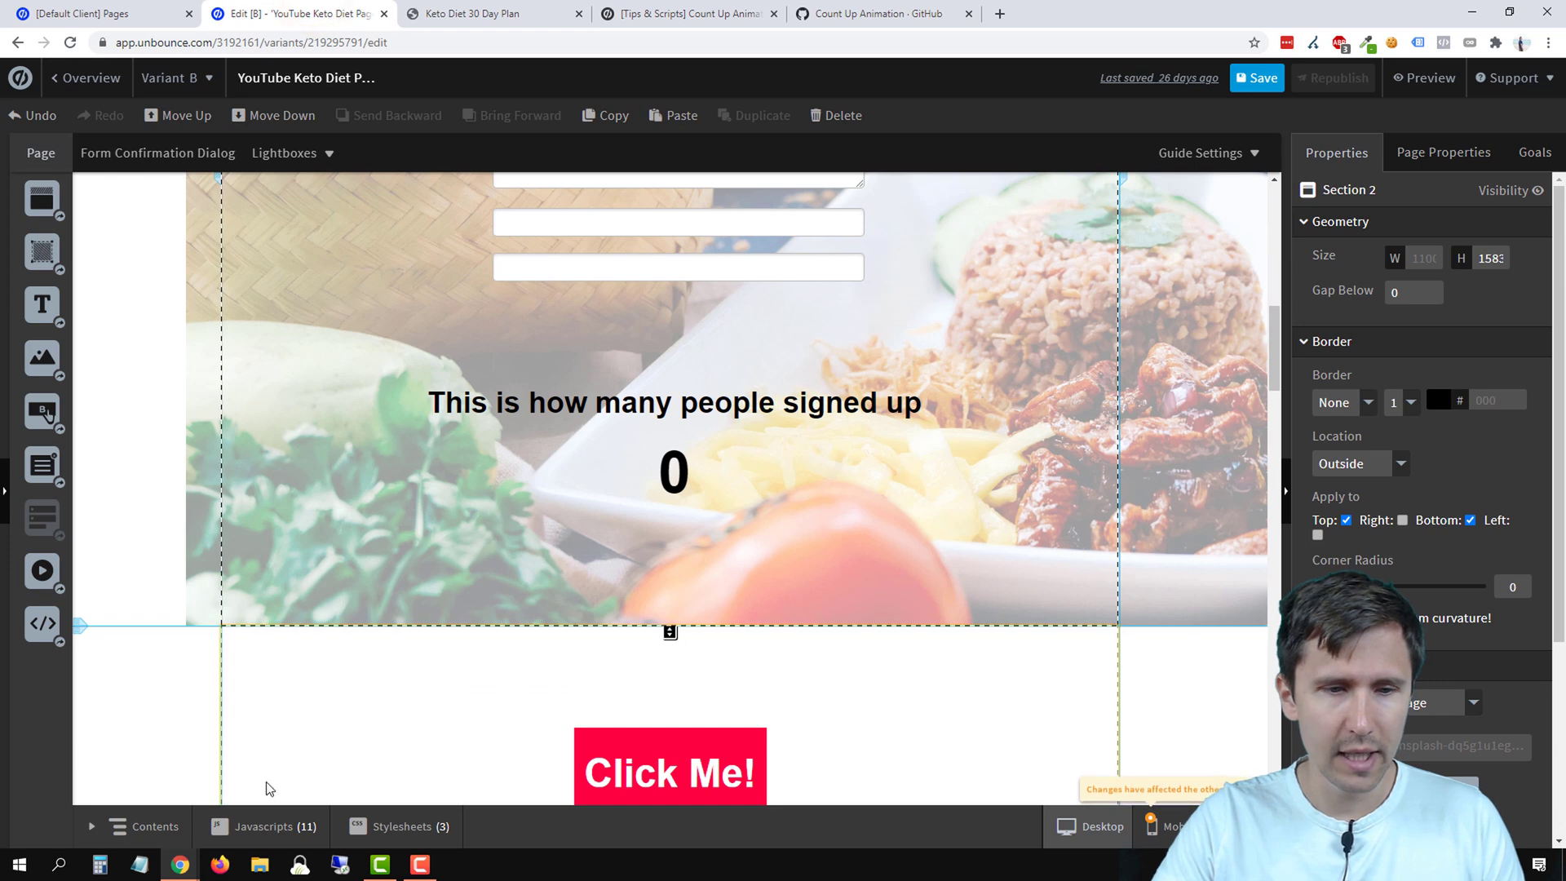
Add a new variant JavaScript with the pasted count-up code, named Count up animation.
{"action": "left_click", "coordinate": [250, 826]}
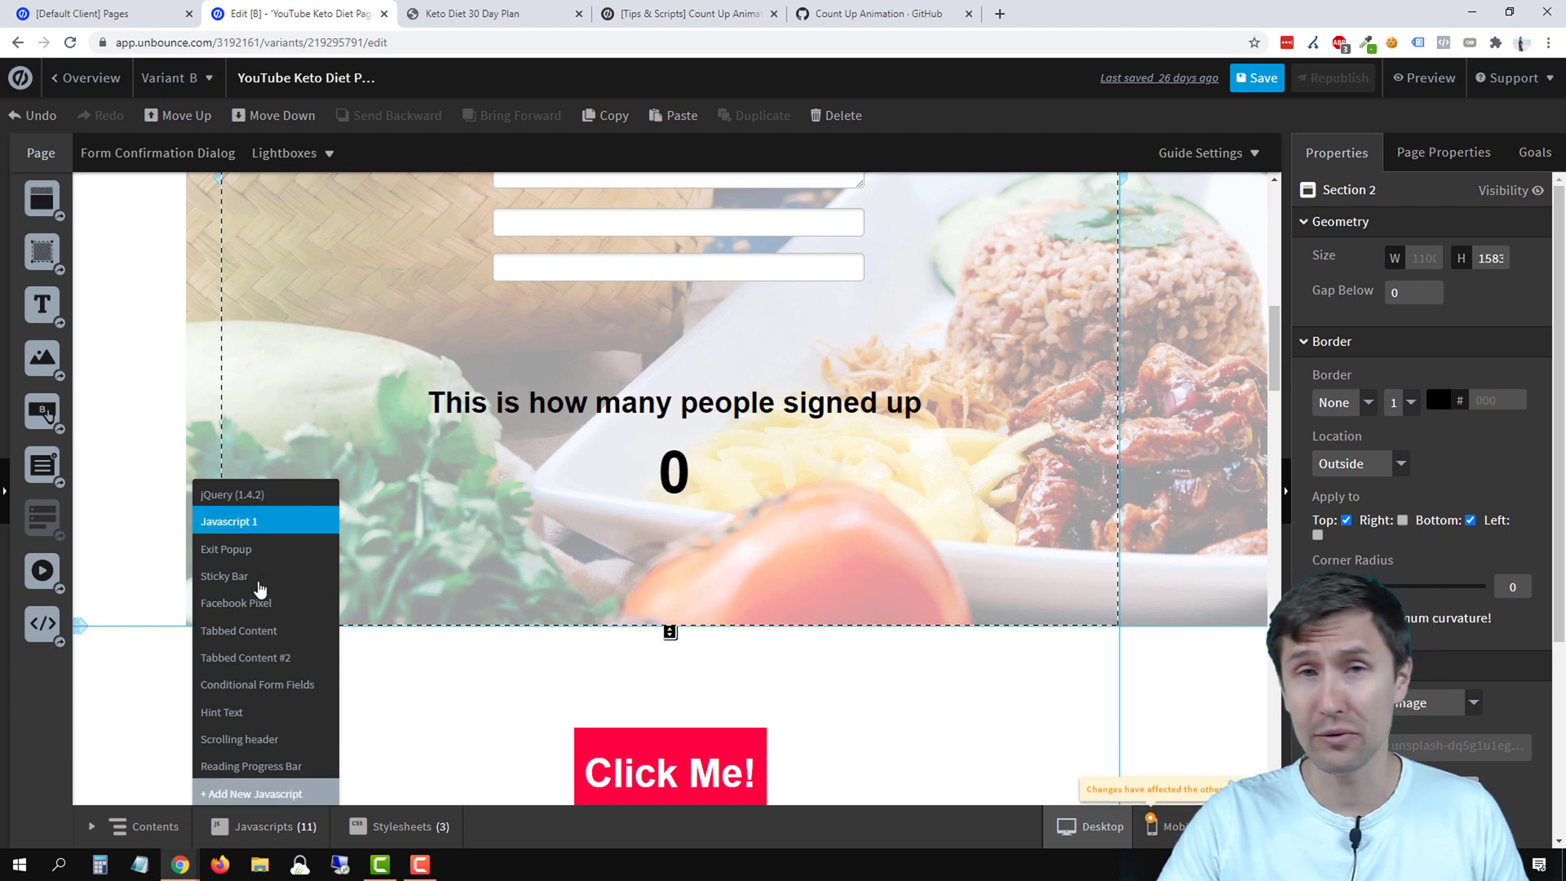
{"action": "left_click", "coordinate": [249, 795]}
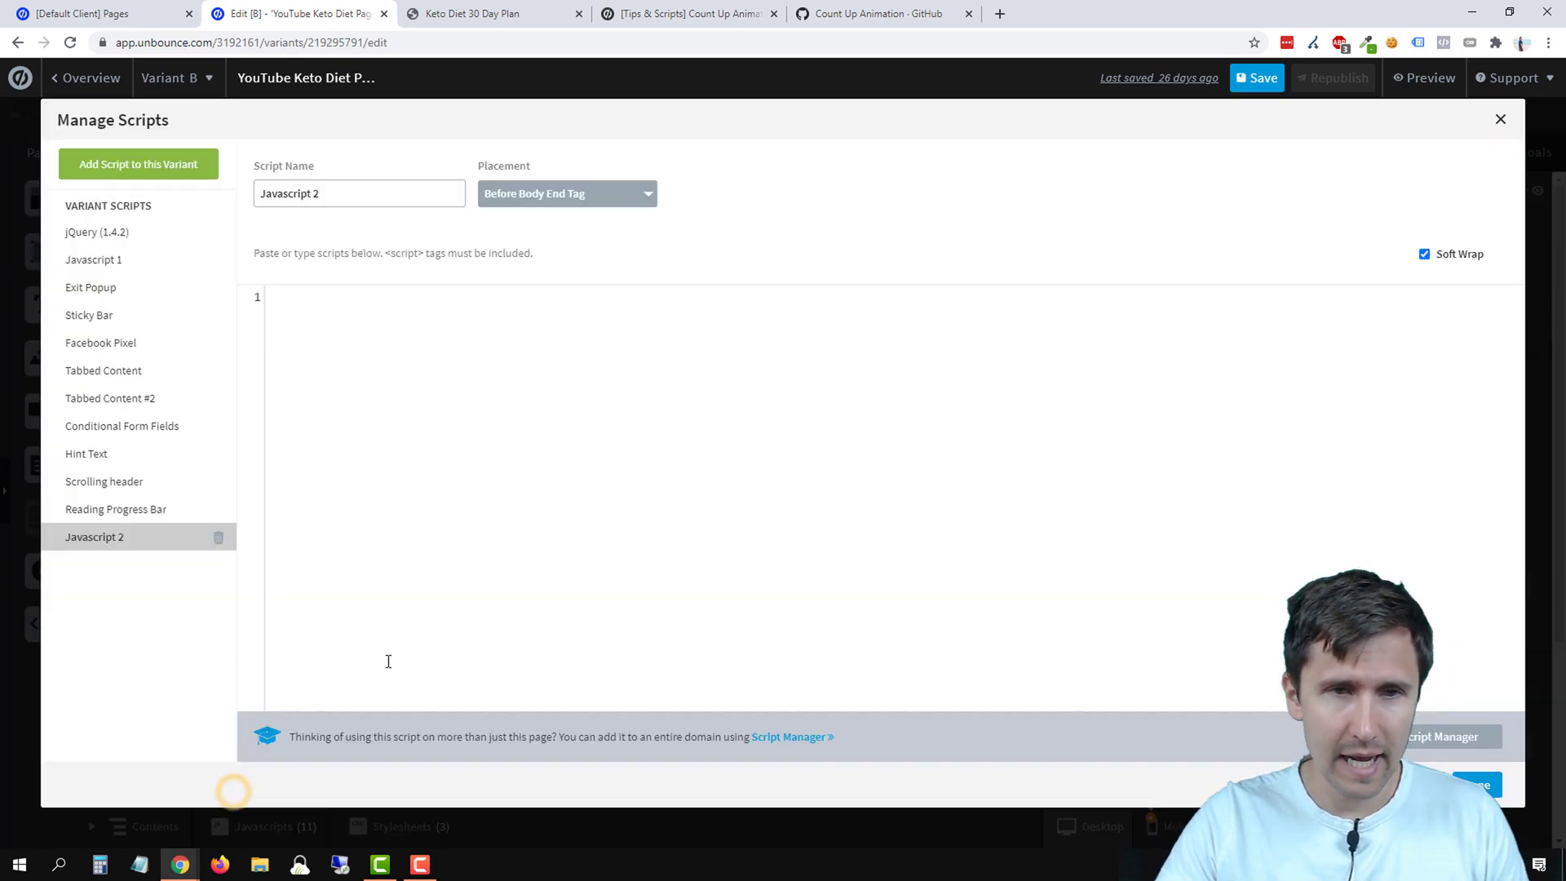
{"action": "right_click", "coordinate": [313, 320]}
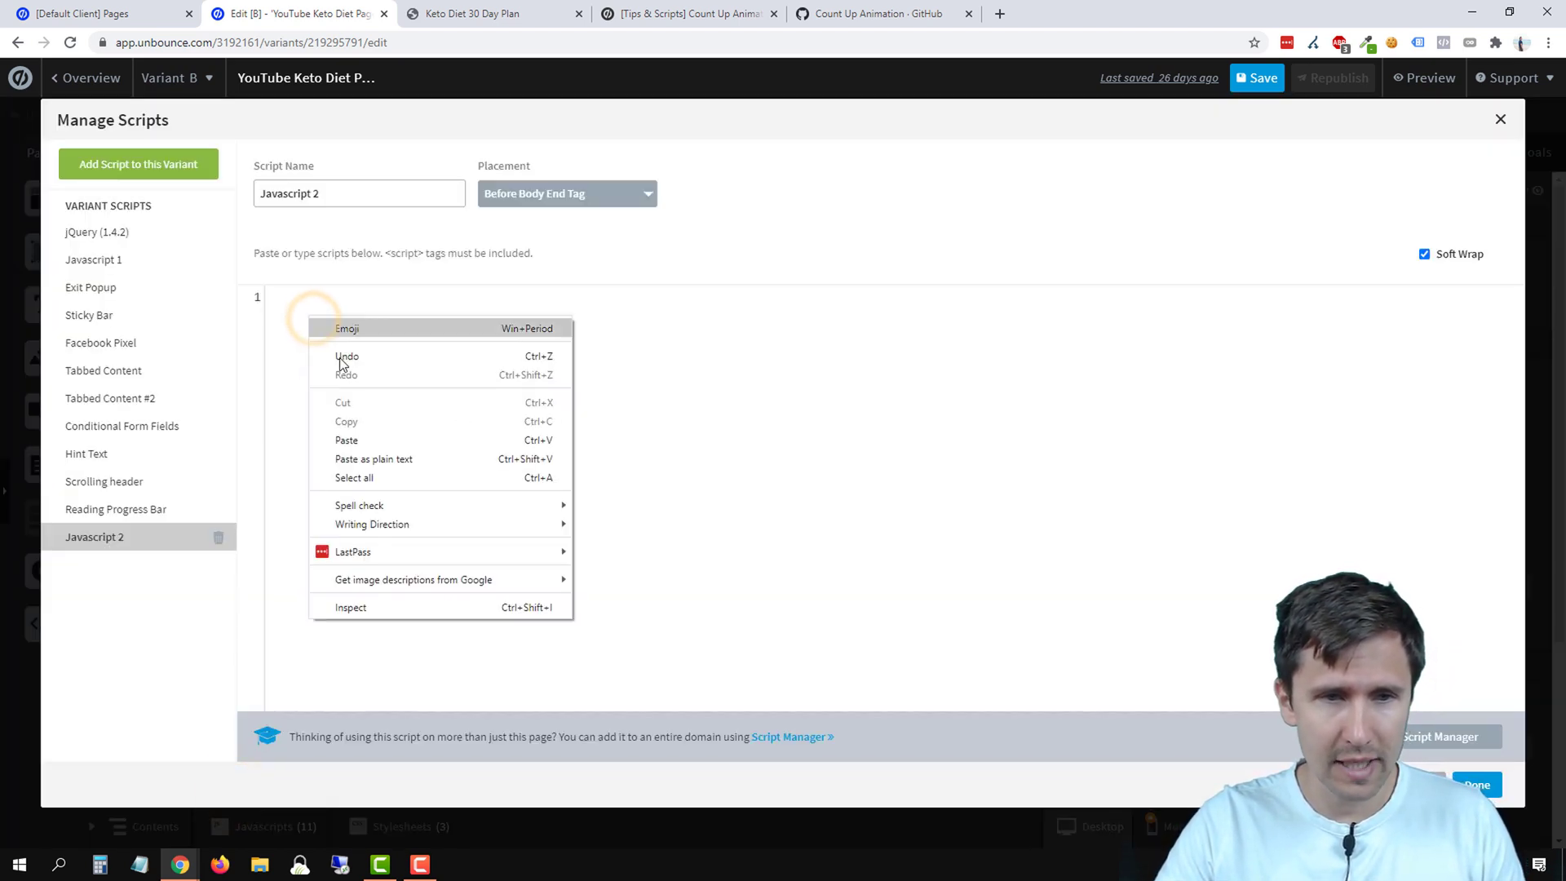
{"action": "left_click", "coordinate": [336, 444]}
{"action": "left_click", "coordinate": [319, 199]}
{"action": "triple_click", "coordinate": [319, 199]}
{"action": "type", "text": "Count up animation"}
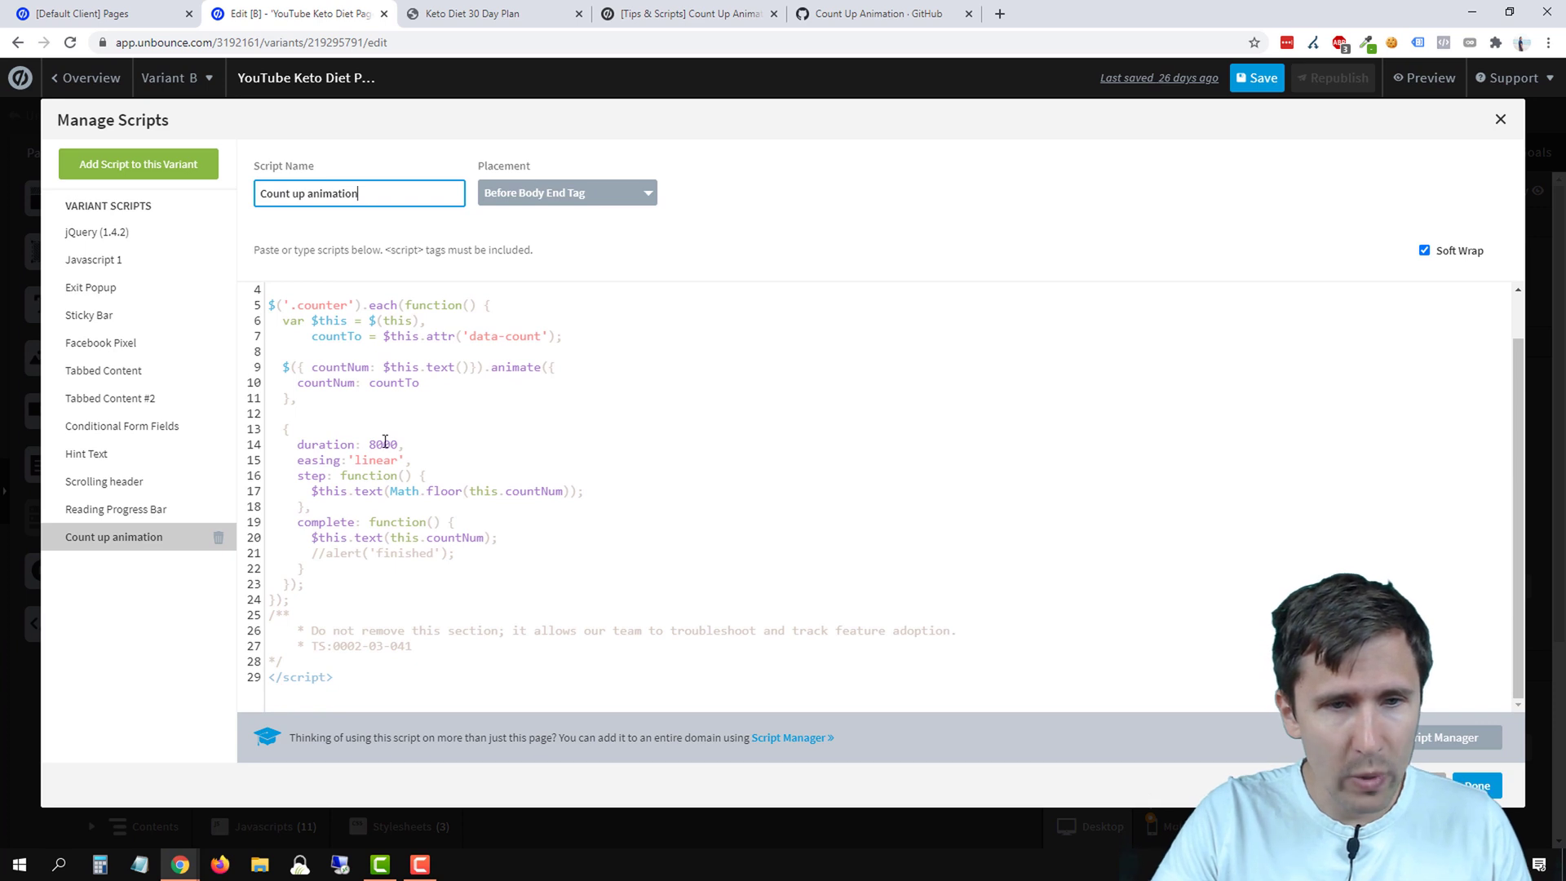
Change the animation duration on line 14 from 8000 to 4000 and finish the script.
{"action": "double_click", "coordinate": [383, 444]}
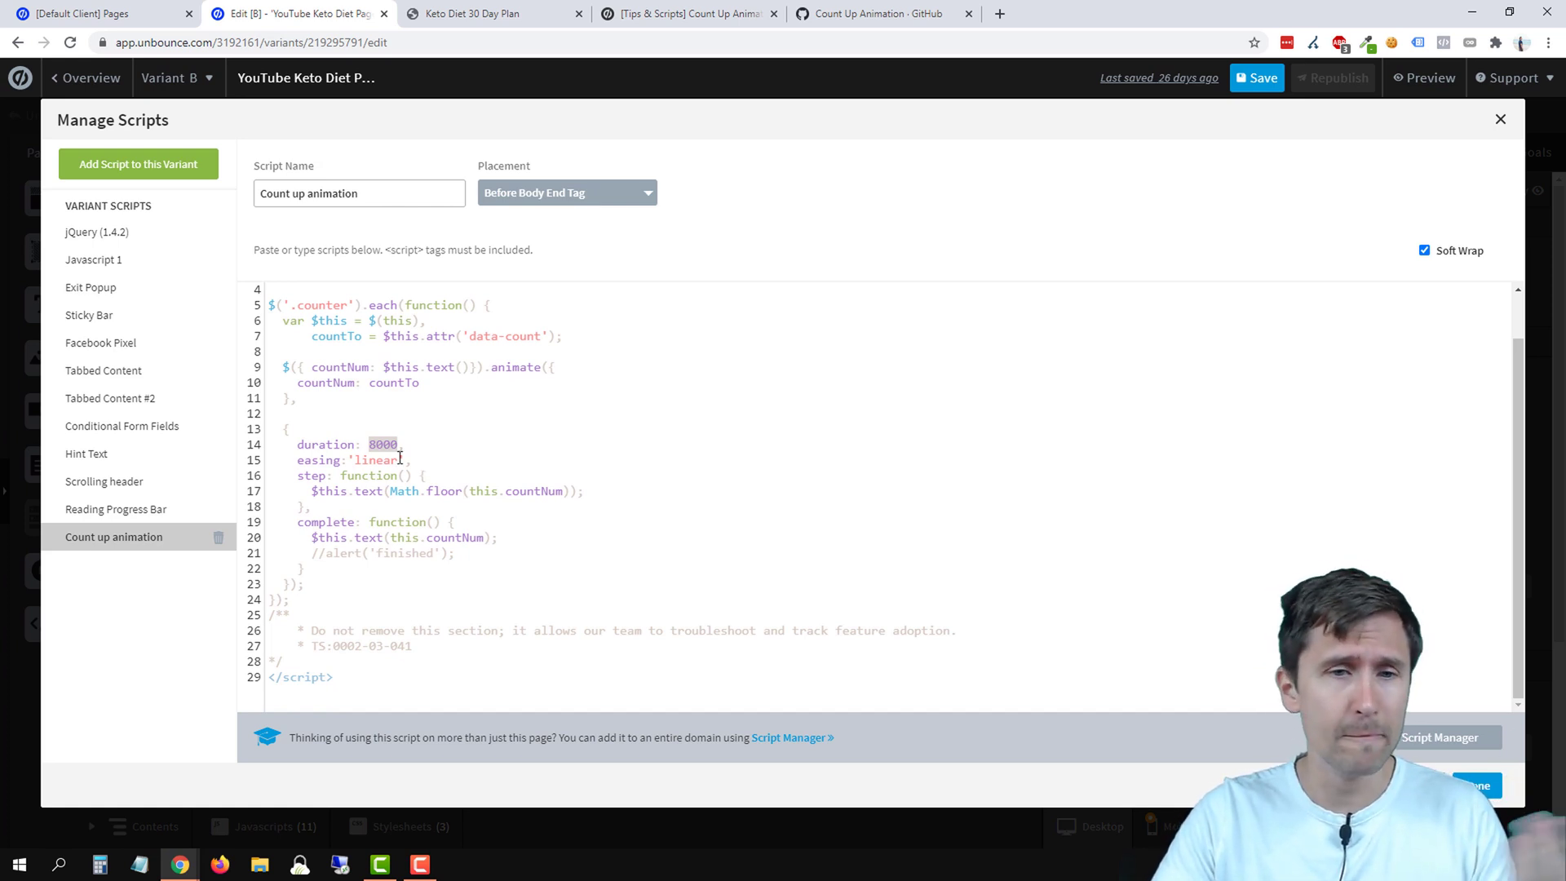
{"action": "type", "text": "40"}
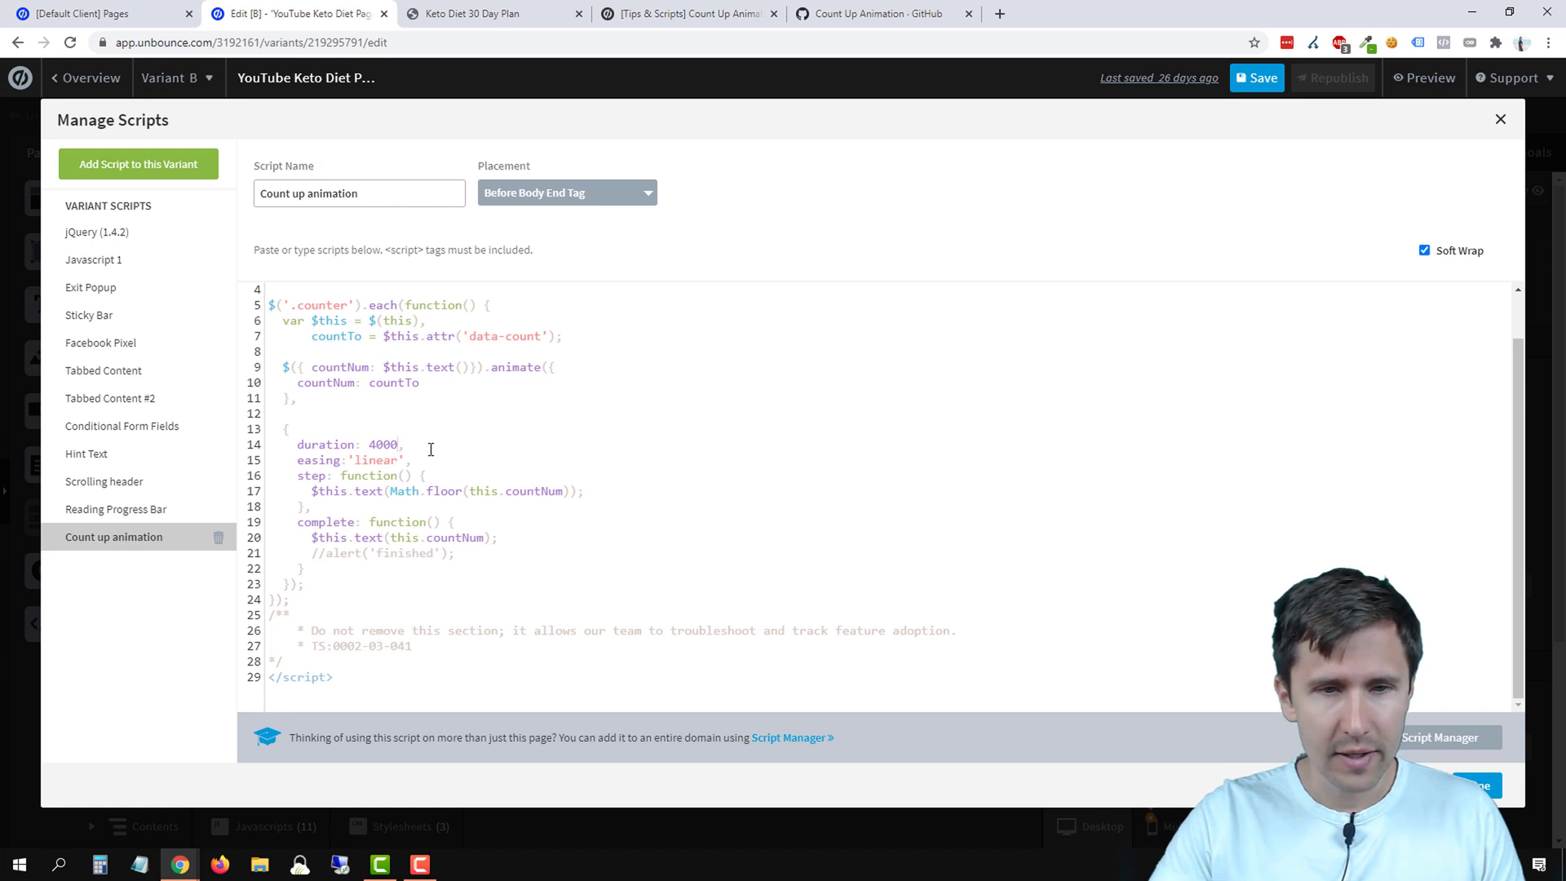
{"action": "scroll", "coordinate": [475, 601], "scroll_direction": "up", "scroll_amount": 2}
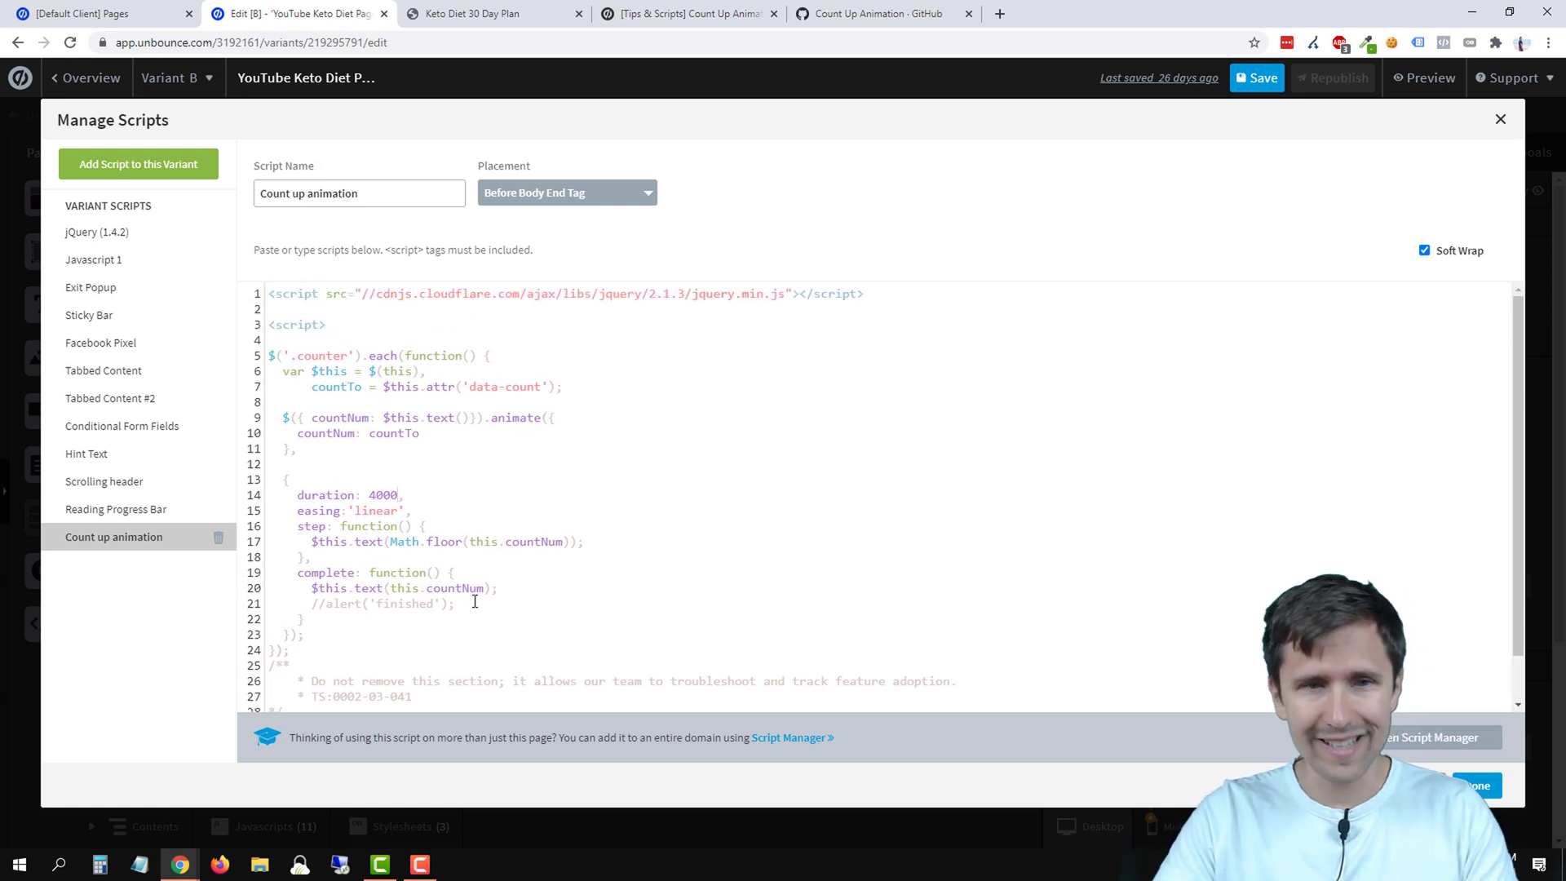
{"action": "scroll", "coordinate": [573, 520], "scroll_direction": "down", "scroll_amount": 2}
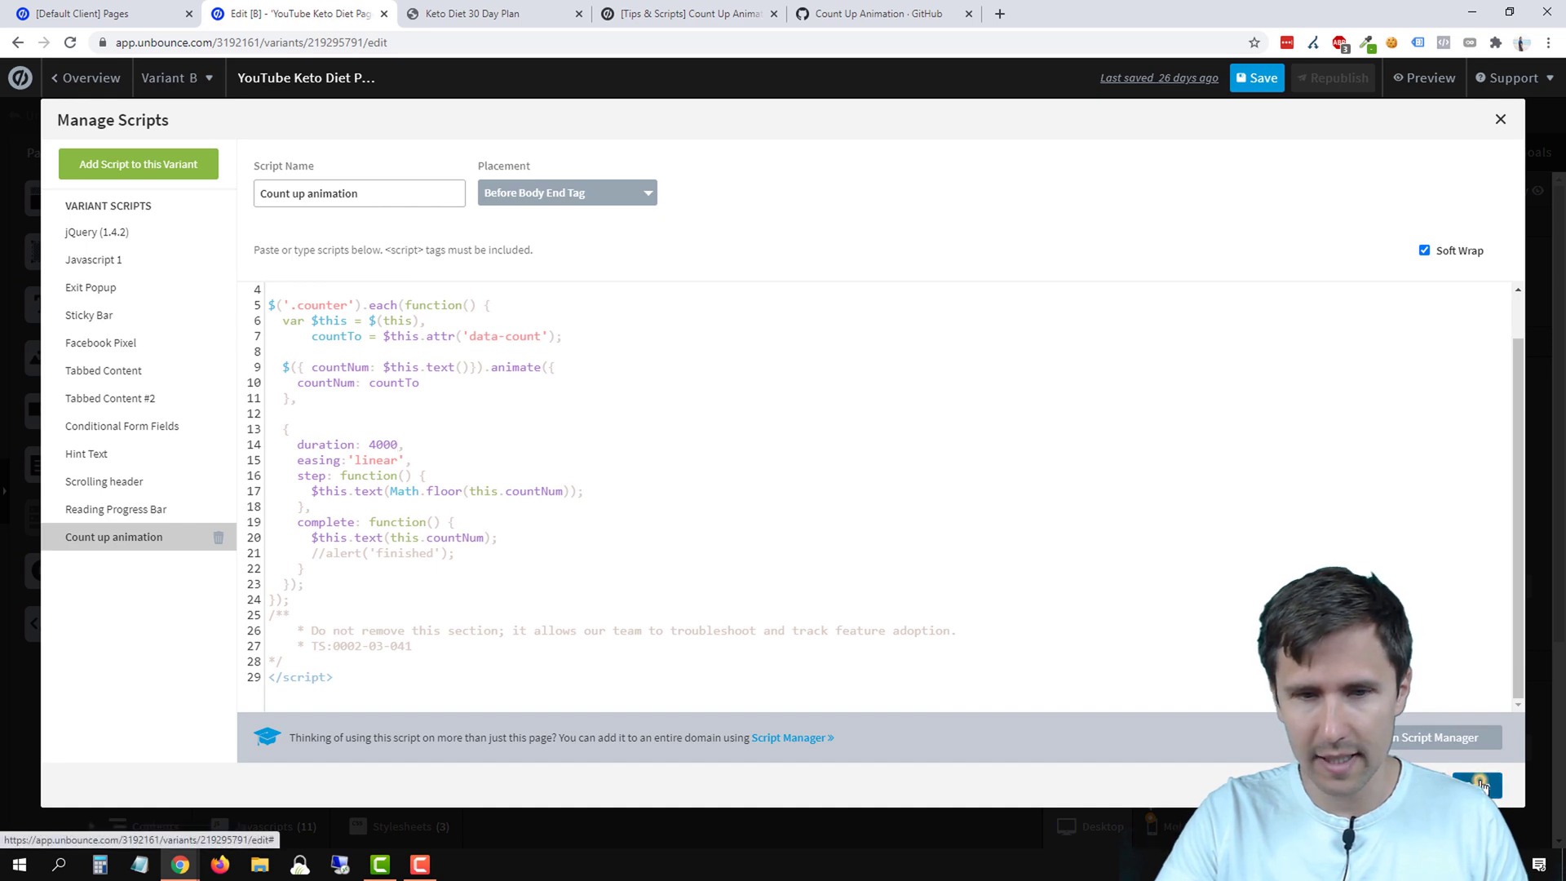
{"action": "left_click", "coordinate": [1476, 785]}
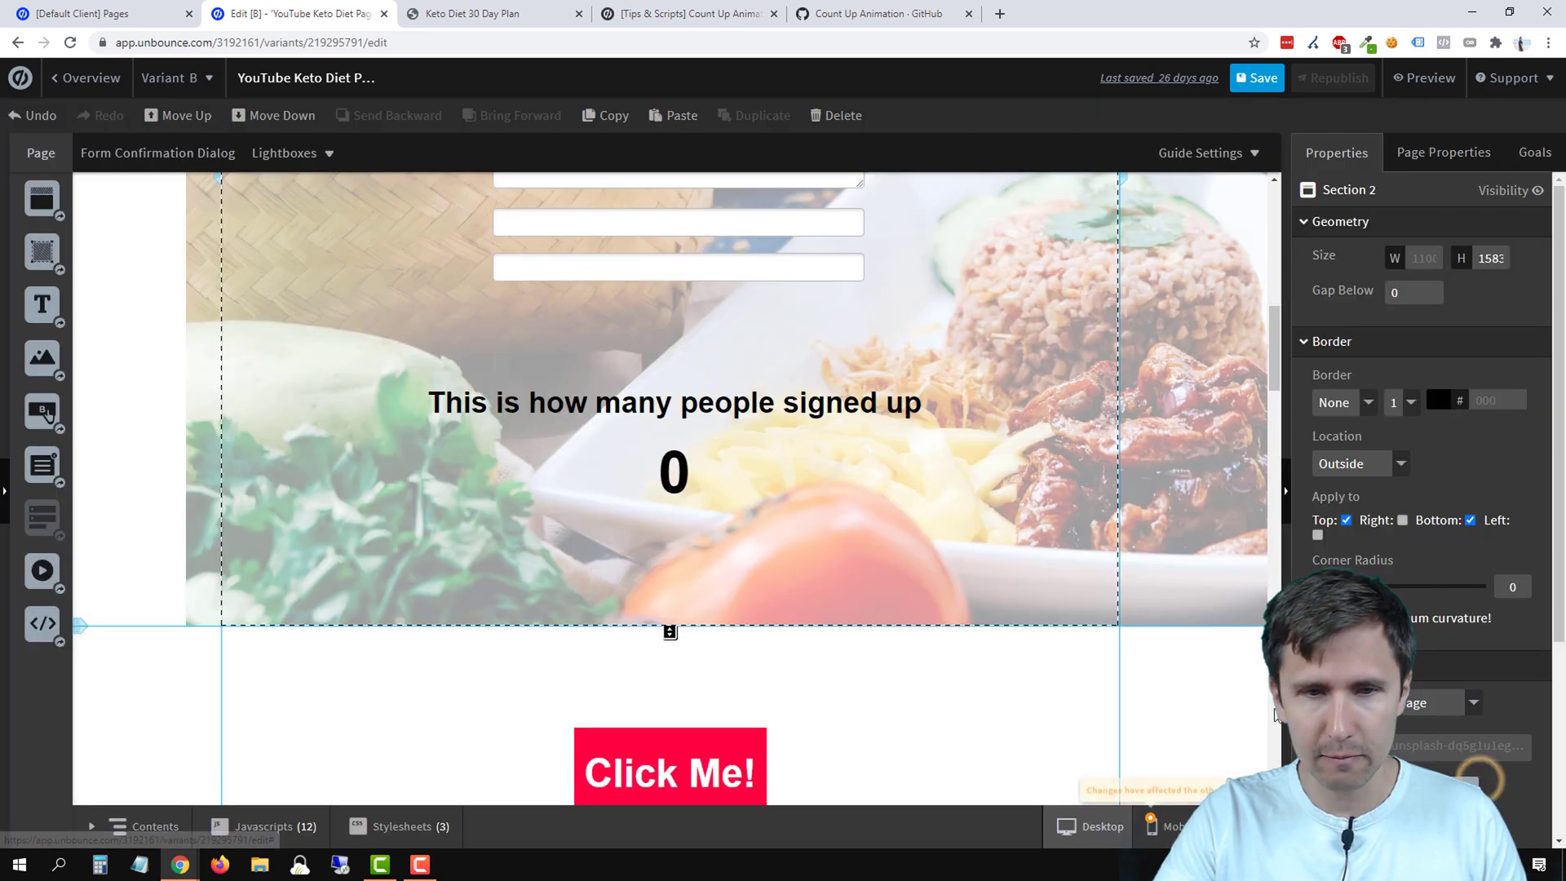
Enlarge the tips page's example screenshot showing the span with class="counter" and data-count="20000".
{"action": "left_click", "coordinate": [653, 14]}
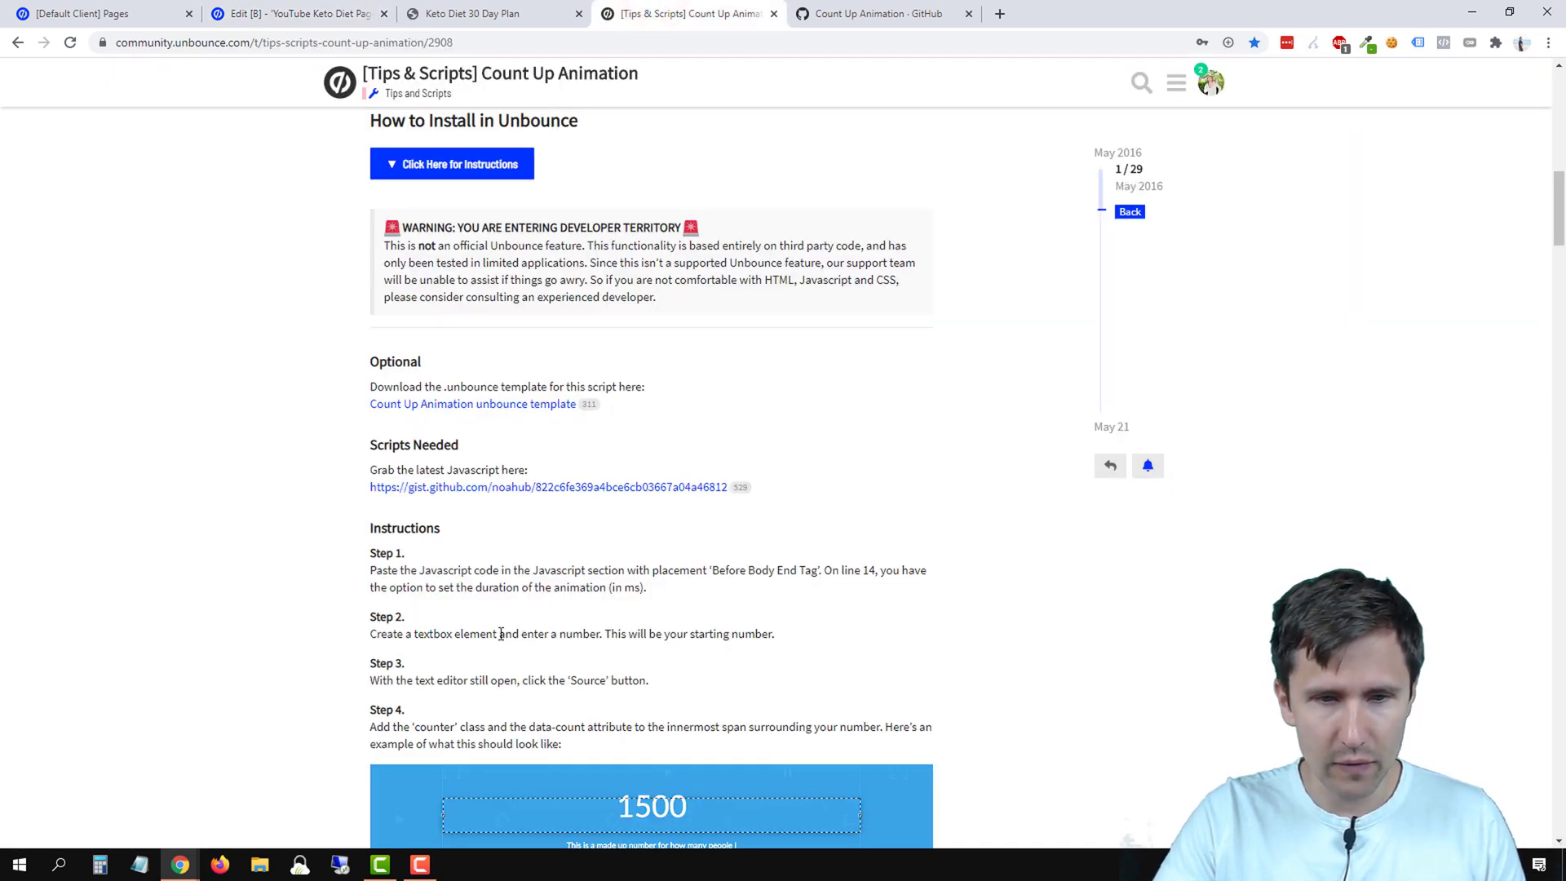
{"action": "scroll", "coordinate": [500, 626], "scroll_direction": "down", "scroll_amount": 2}
{"action": "left_click_drag", "start_coordinate": [406, 471], "coordinate": [622, 471]}
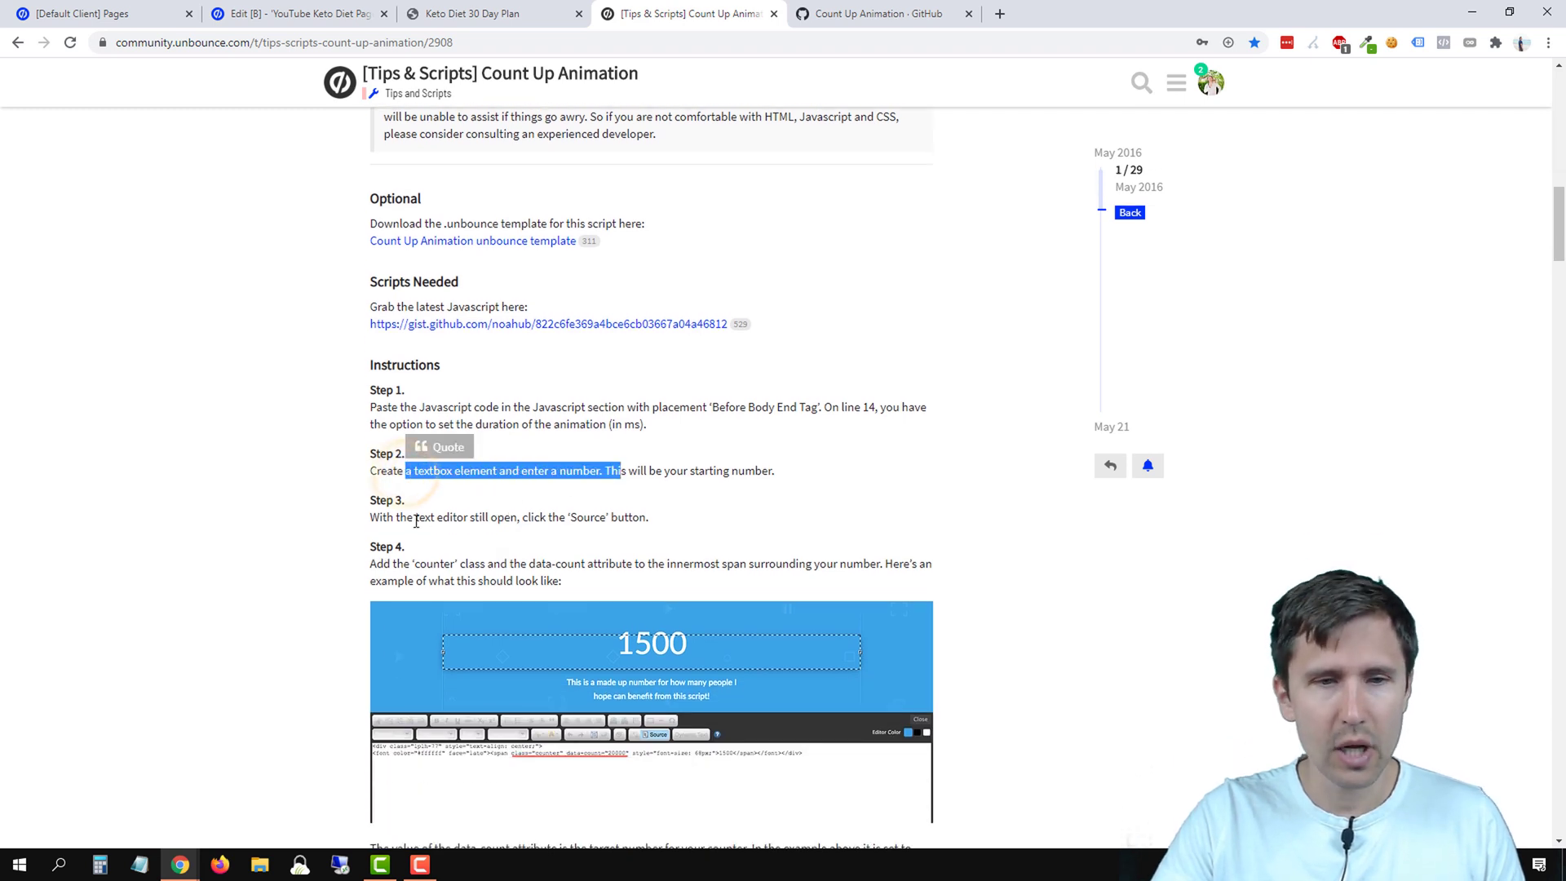
{"action": "left_click_drag", "start_coordinate": [407, 517], "coordinate": [561, 563]}
{"action": "scroll", "coordinate": [506, 639], "scroll_direction": "down", "scroll_amount": 2}
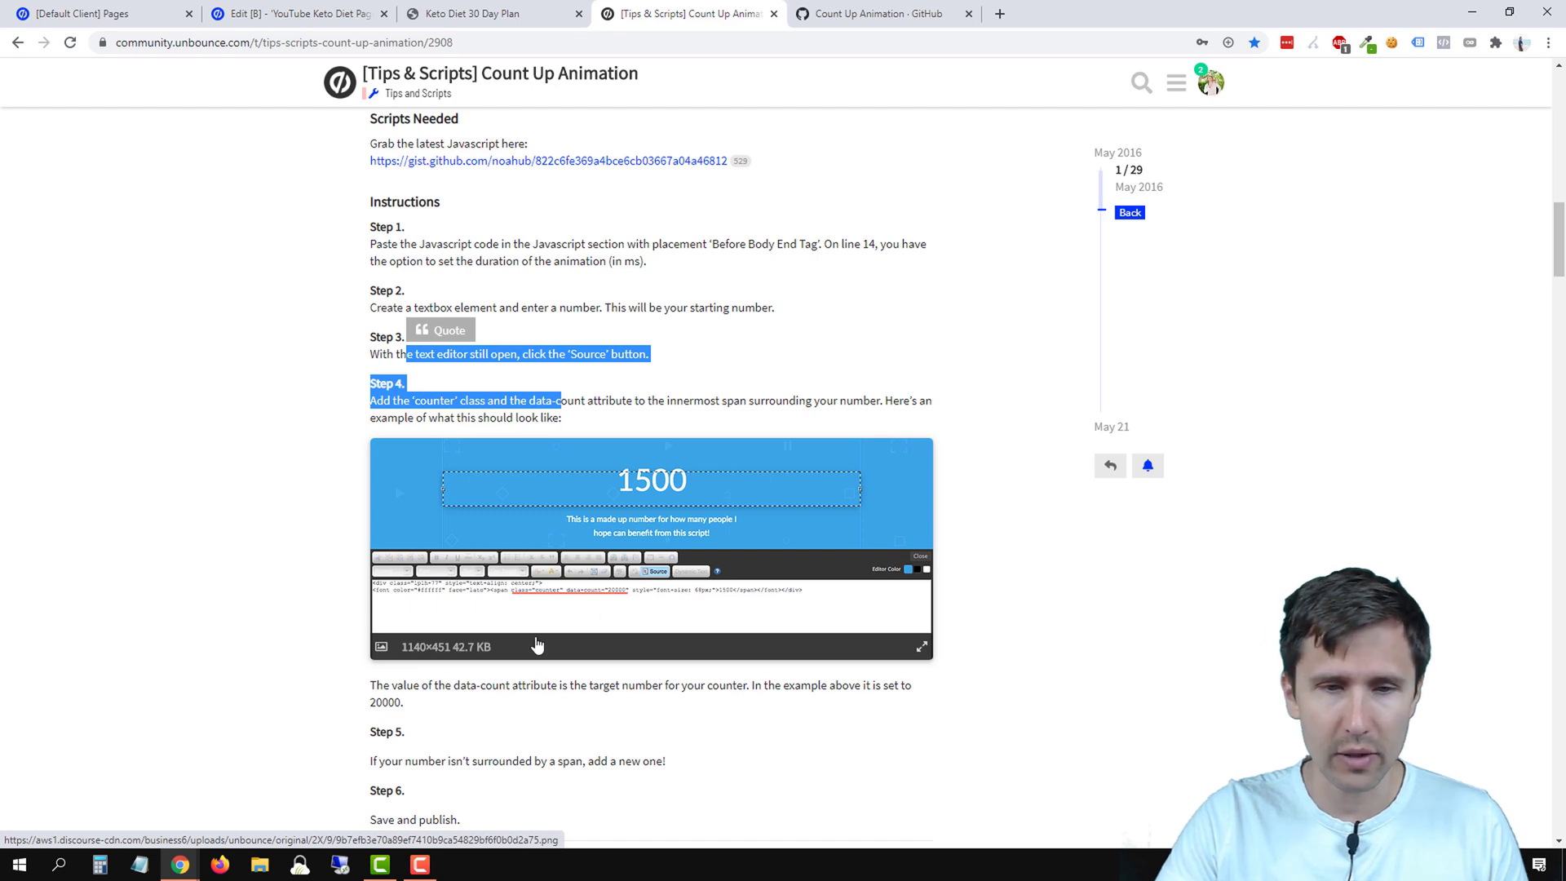
{"action": "scroll", "coordinate": [538, 646], "scroll_direction": "down", "scroll_amount": 1}
{"action": "left_click", "coordinate": [549, 473]}
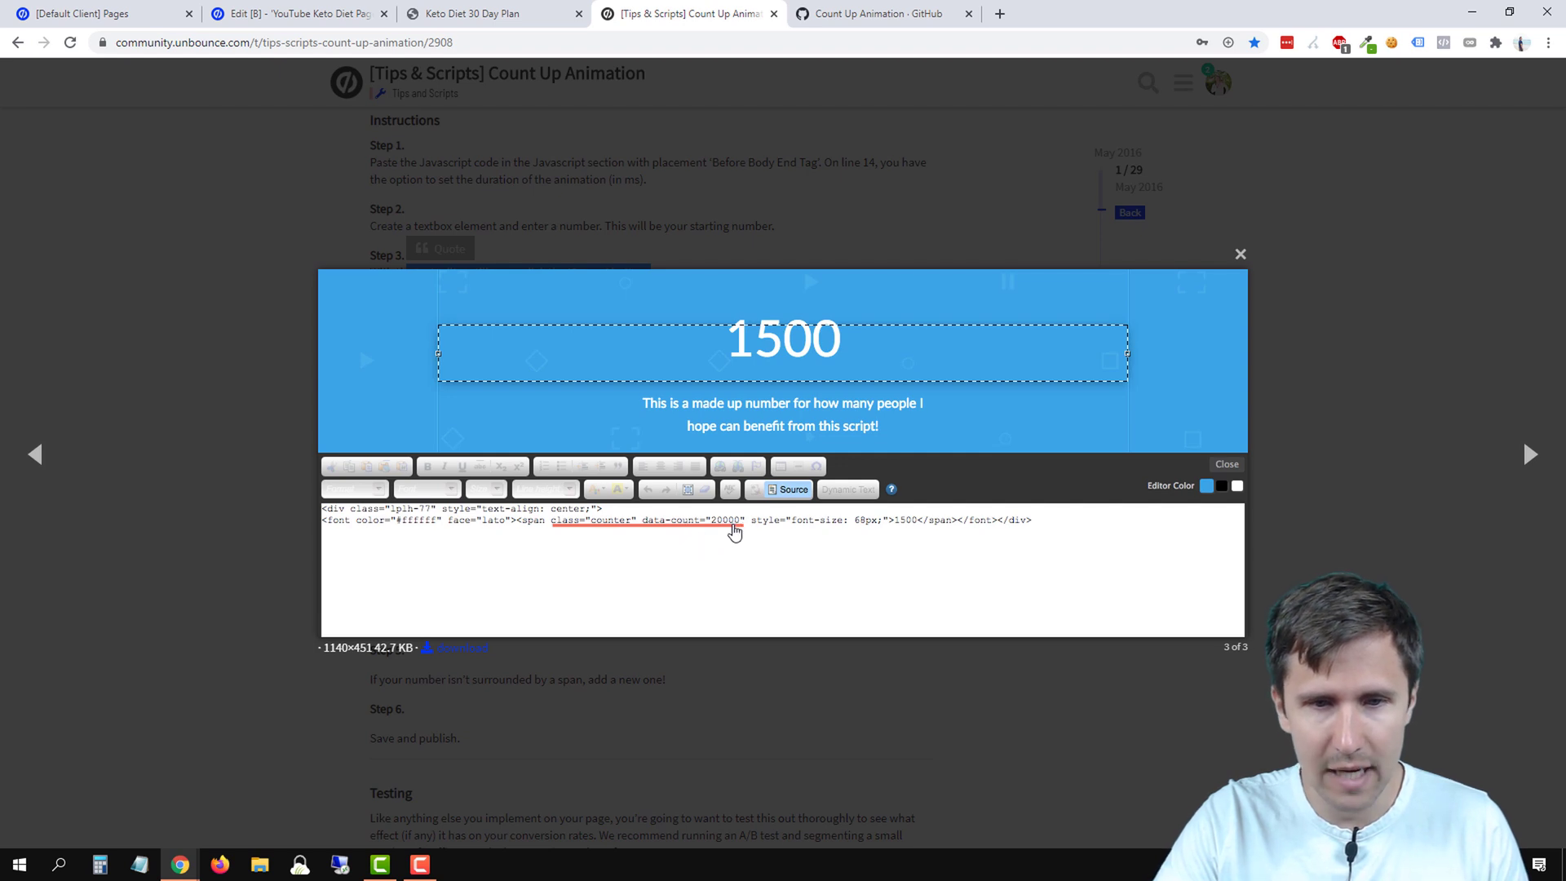
Open the 0 text's HTML source and add class="counter" to its span.
{"action": "left_click_drag", "start_coordinate": [489, 14], "coordinate": [294, 13]}
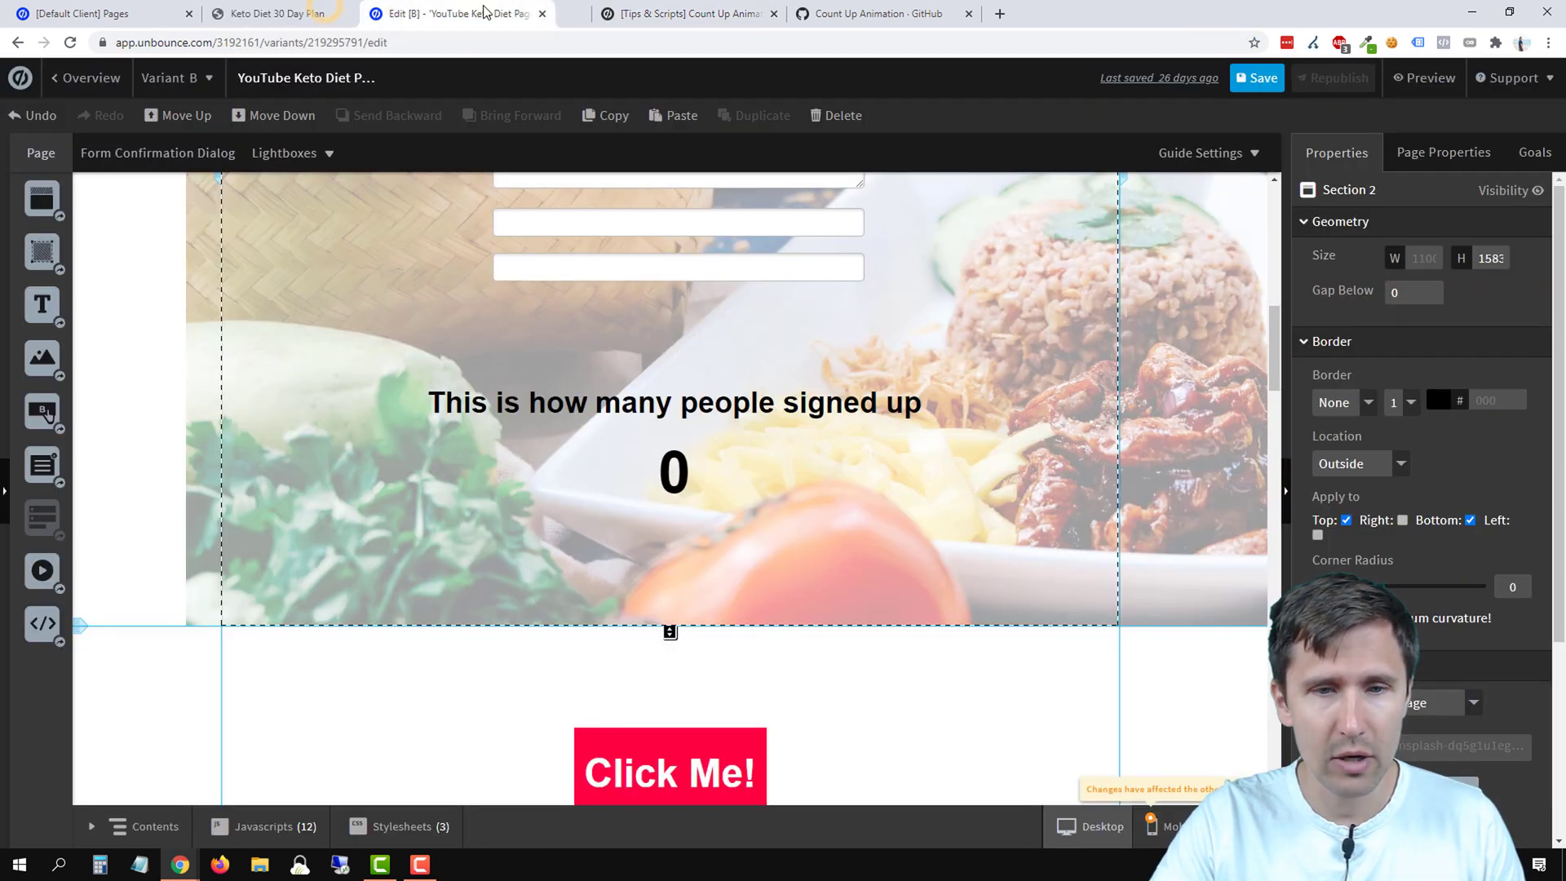
{"action": "left_click", "coordinate": [490, 14]}
{"action": "left_click", "coordinate": [672, 487]}
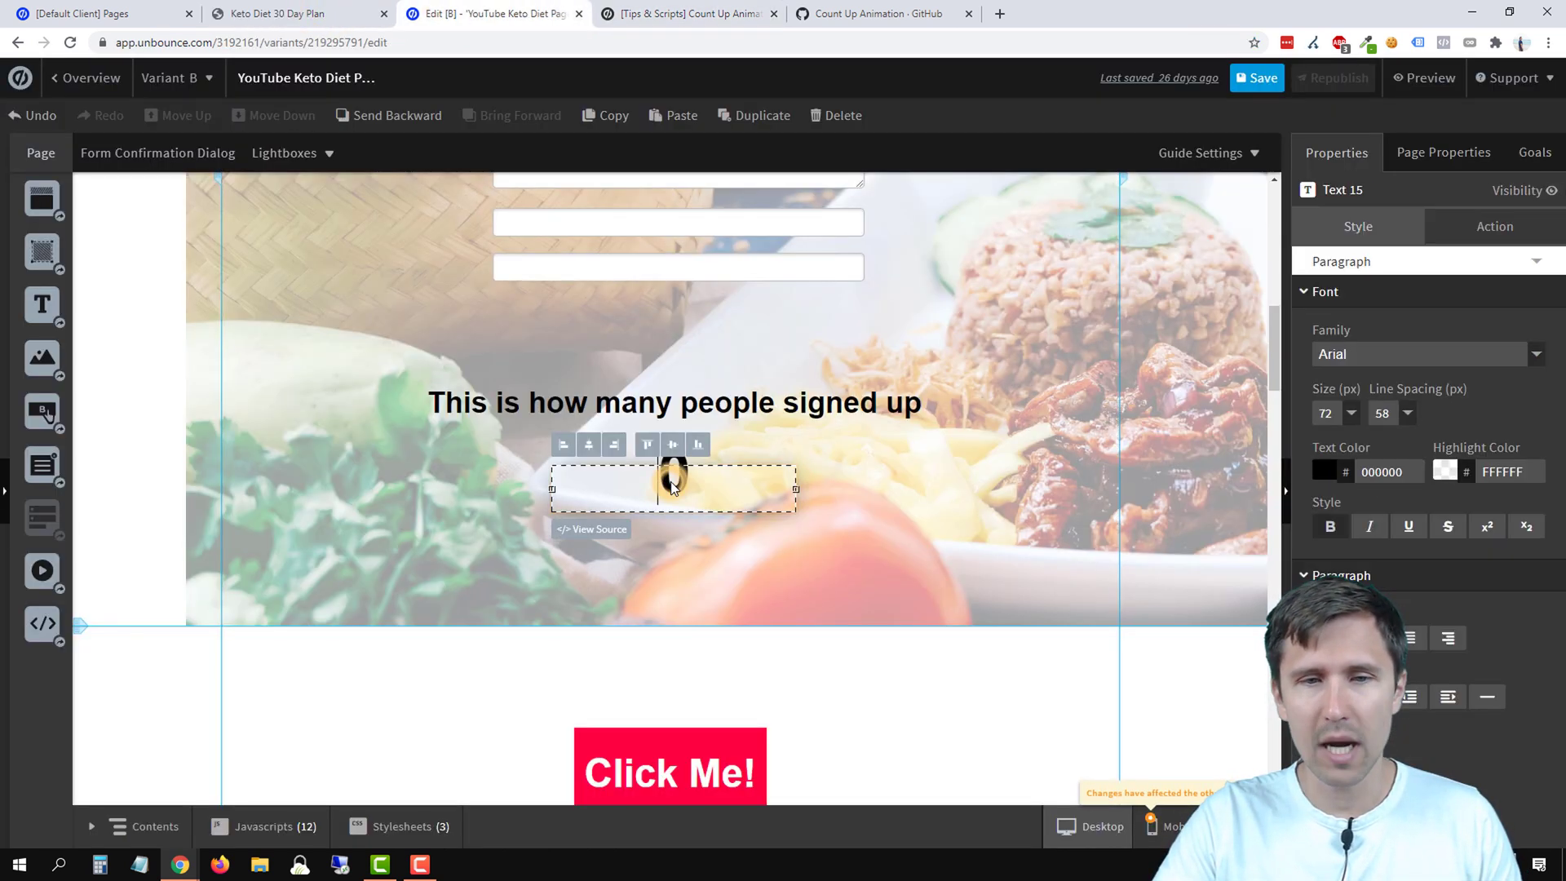
{"action": "left_click", "coordinate": [866, 404]}
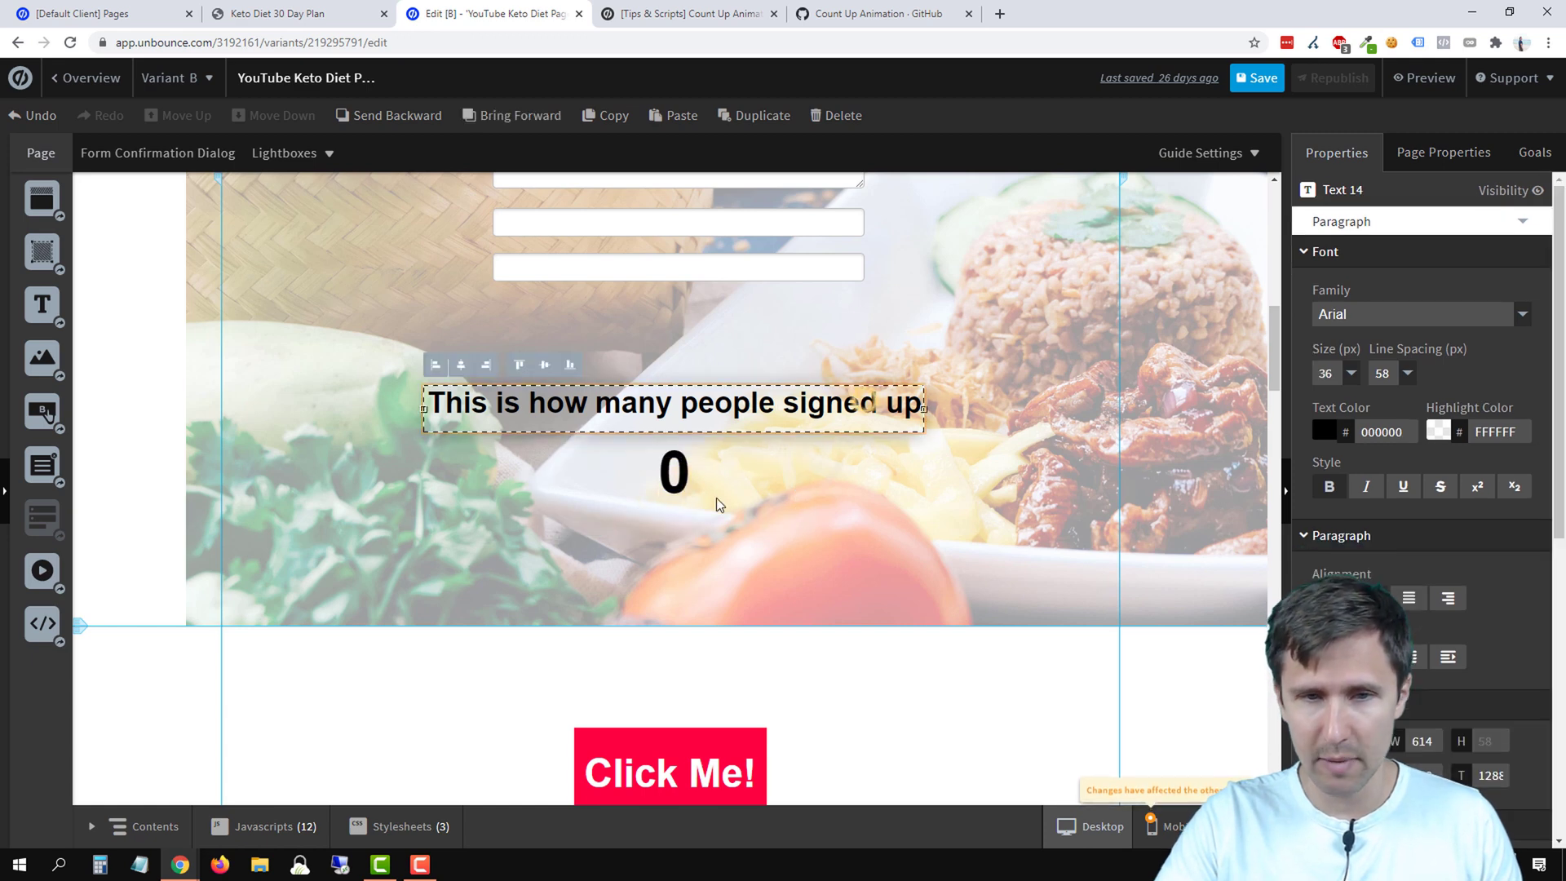
{"action": "left_click", "coordinate": [673, 475]}
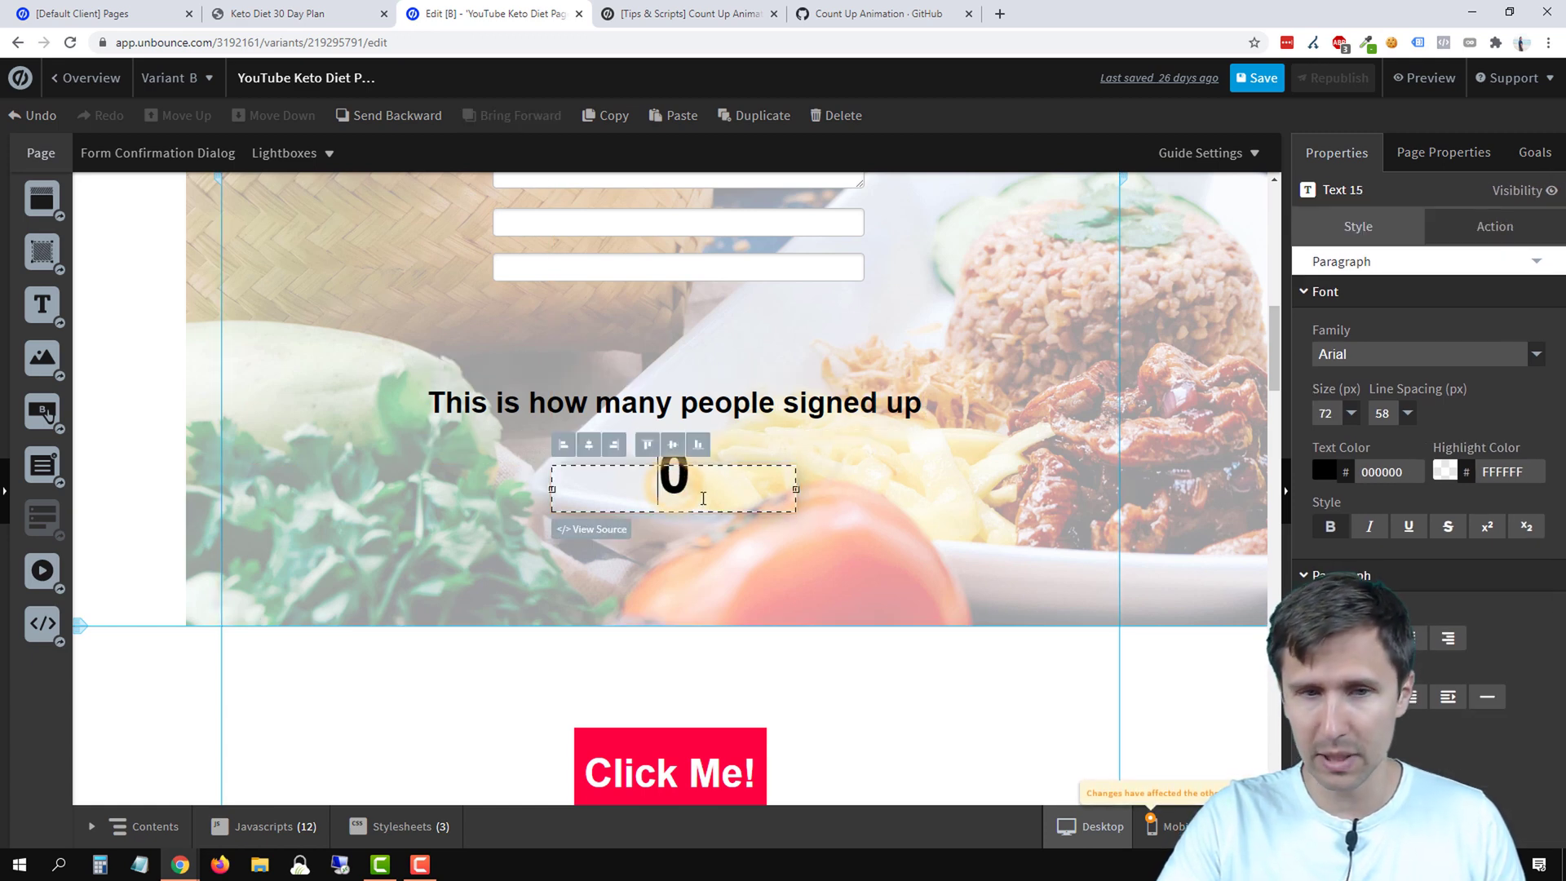
{"action": "left_click", "coordinate": [618, 530]}
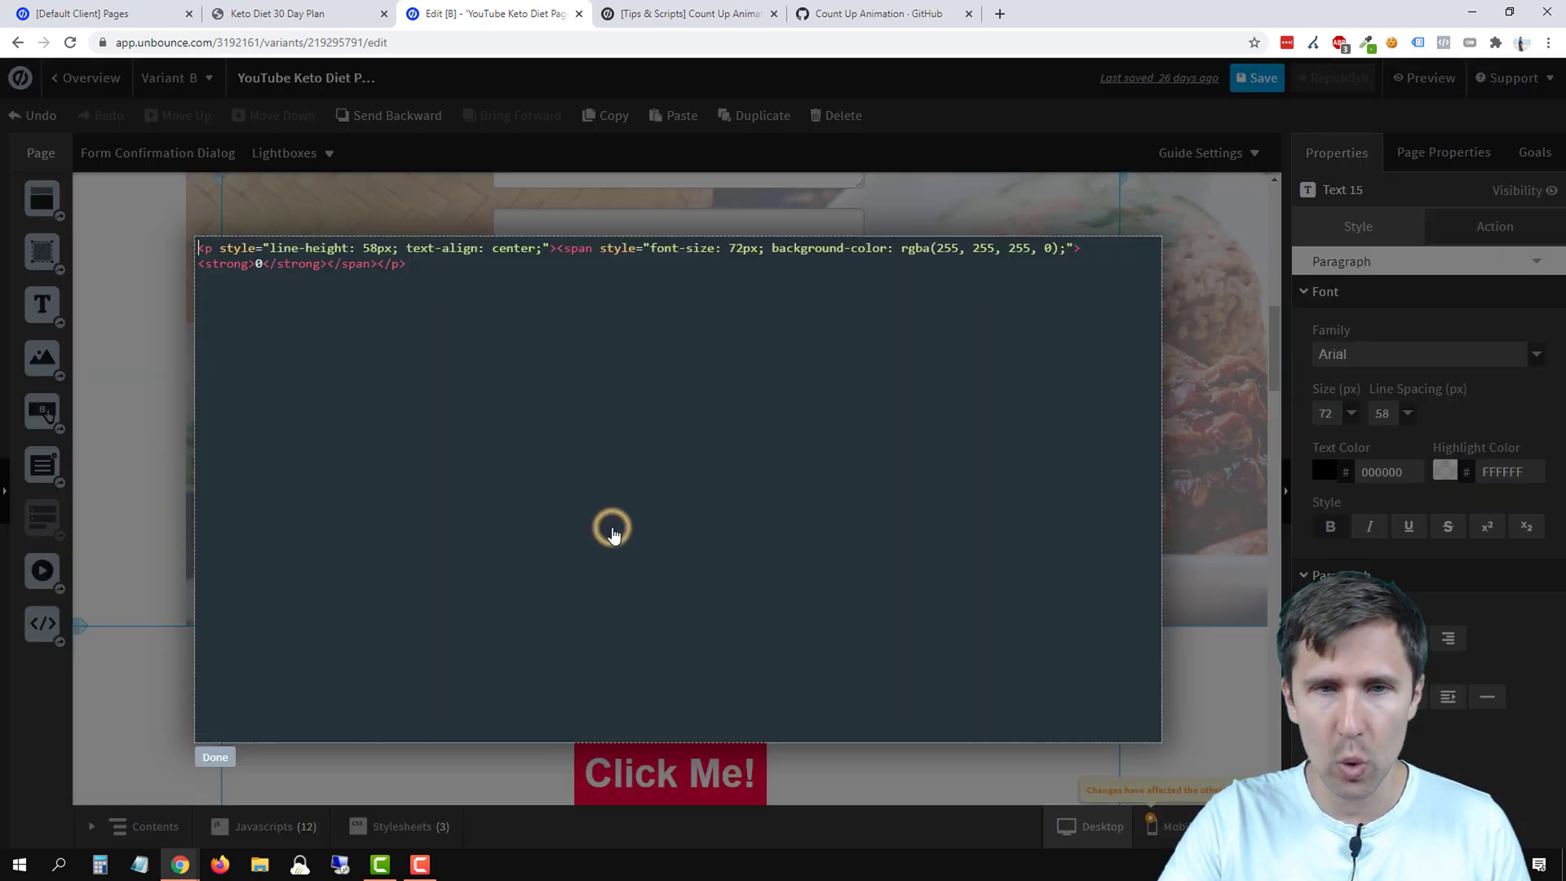
{"action": "left_click", "coordinate": [600, 248]}
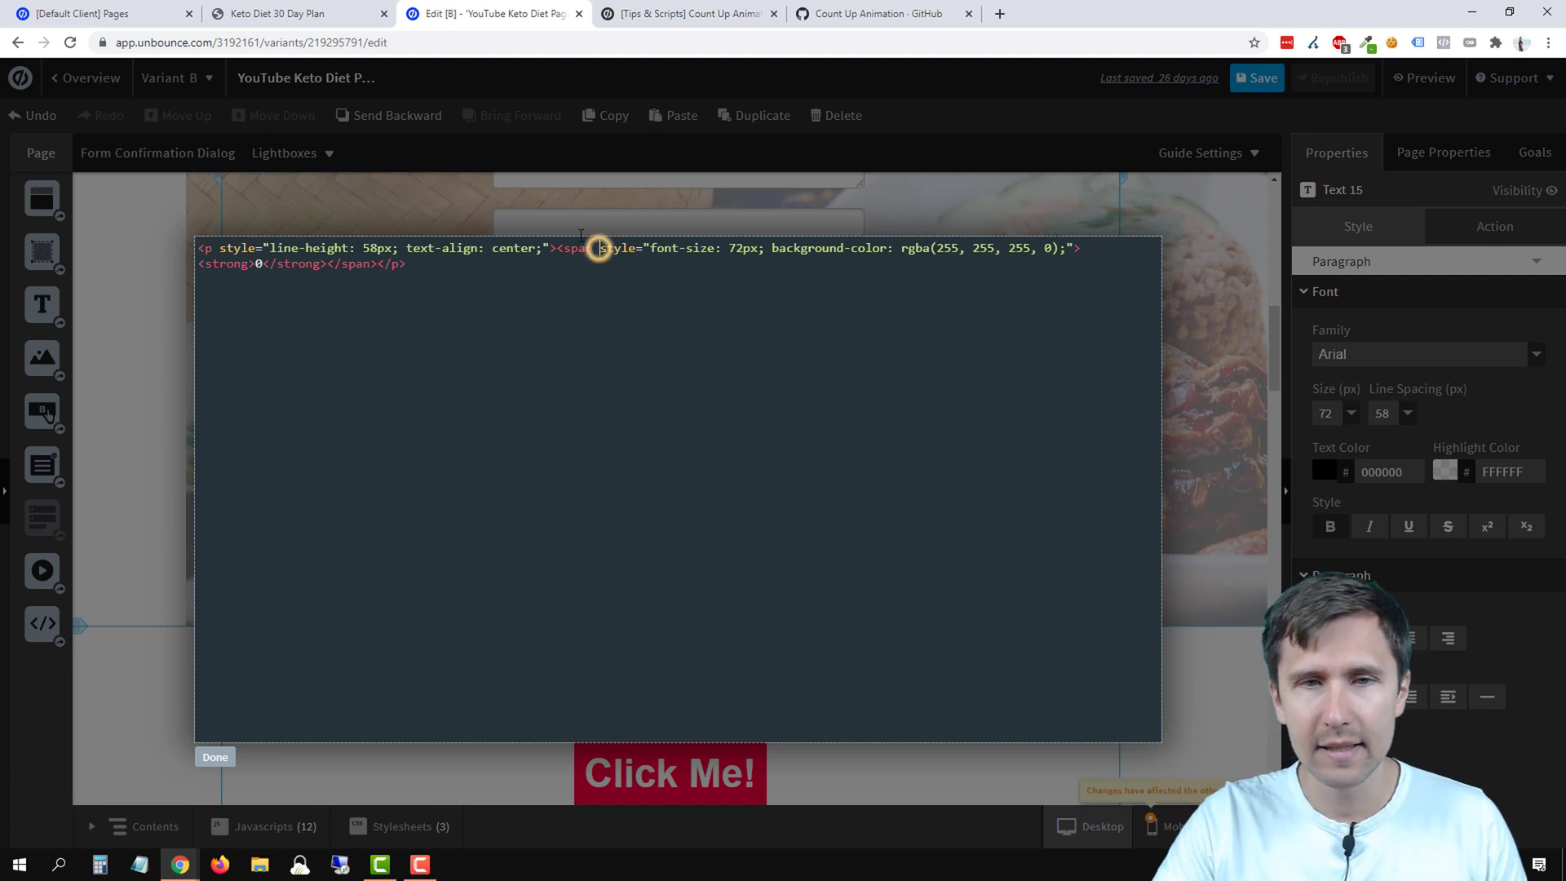
{"action": "left_click", "coordinate": [628, 25]}
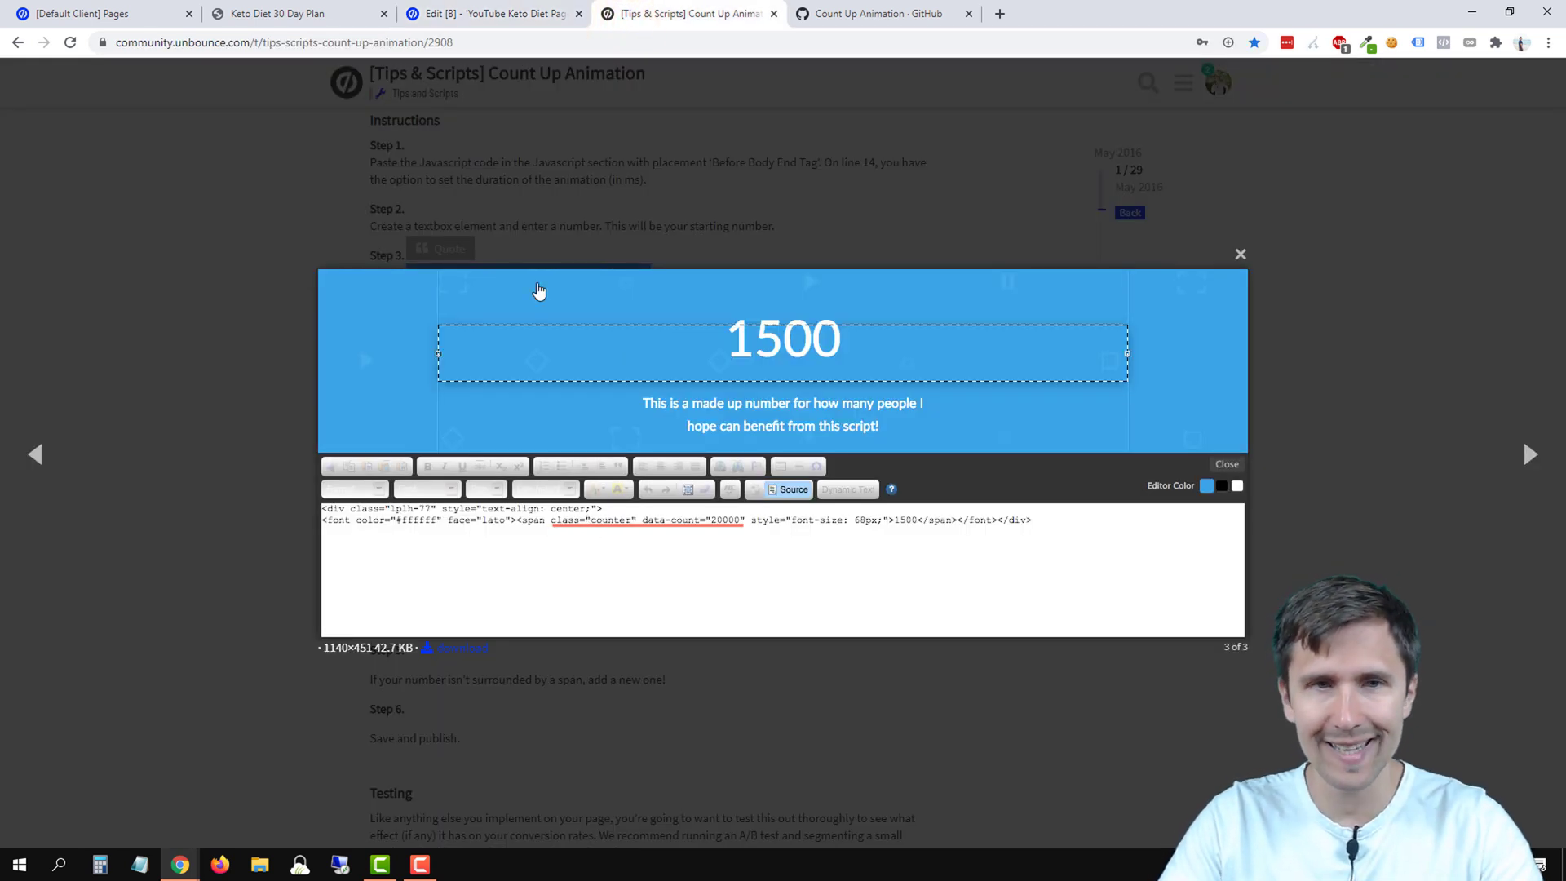
{"action": "left_click", "coordinate": [526, 12]}
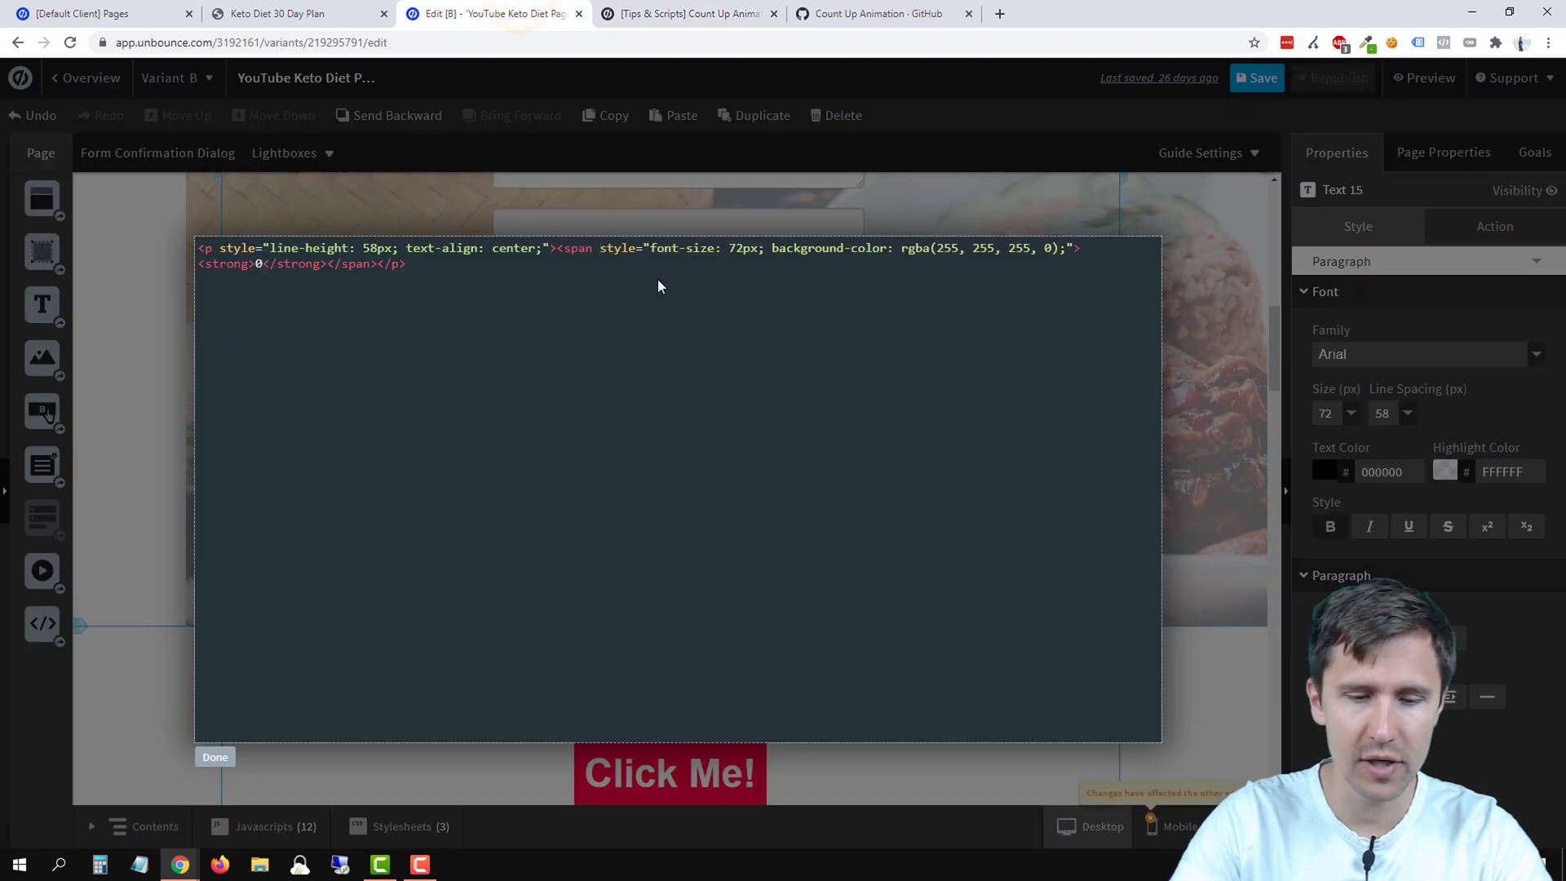
{"action": "type", "text": "class"}
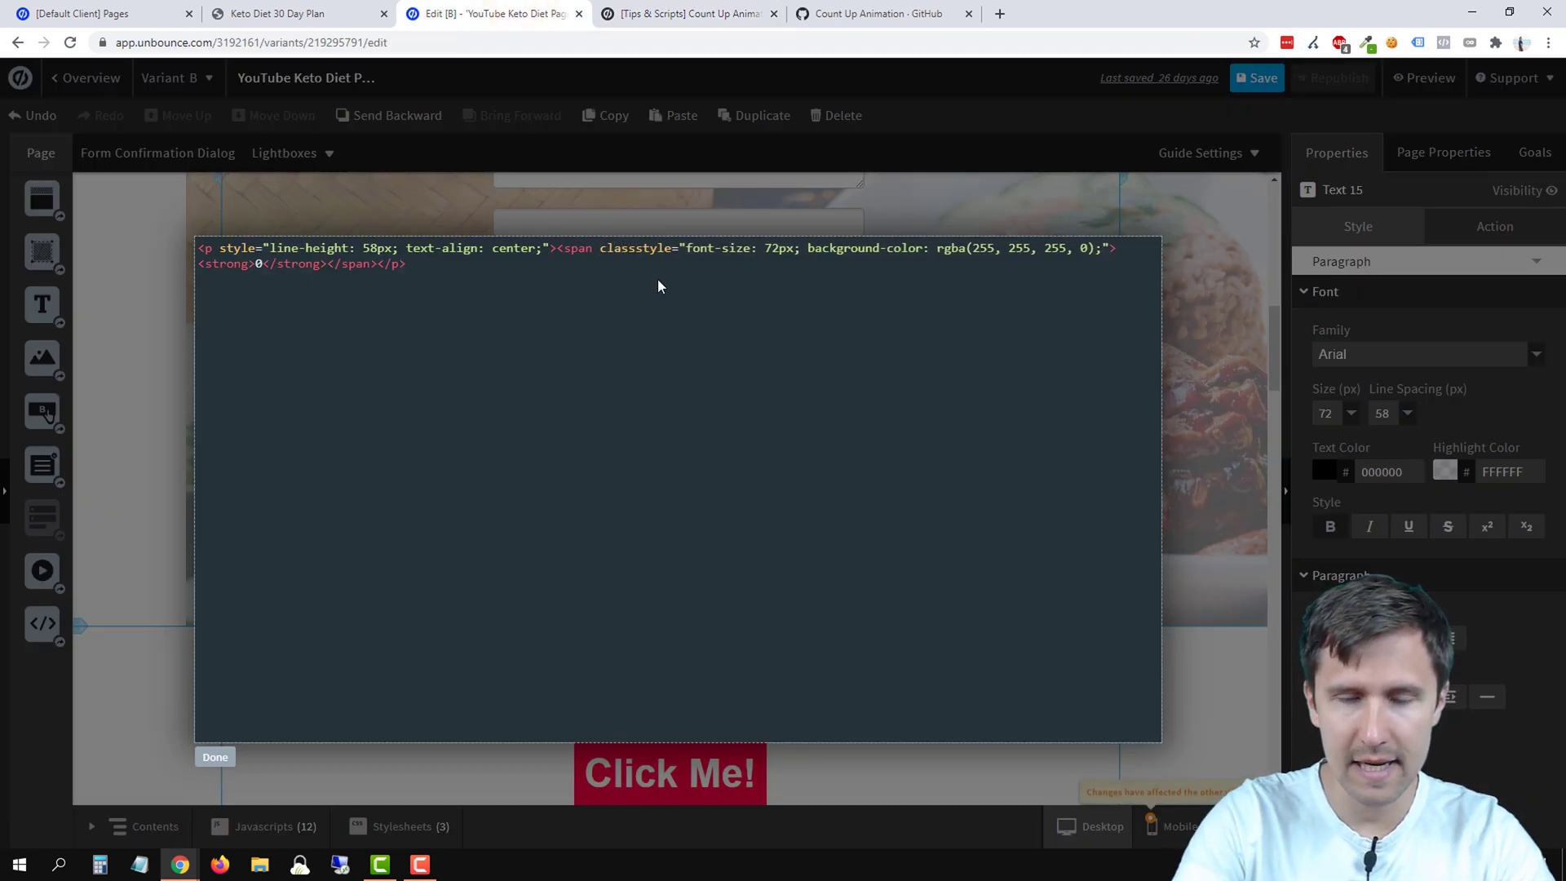
{"action": "type", "text": "=\"counter\""}
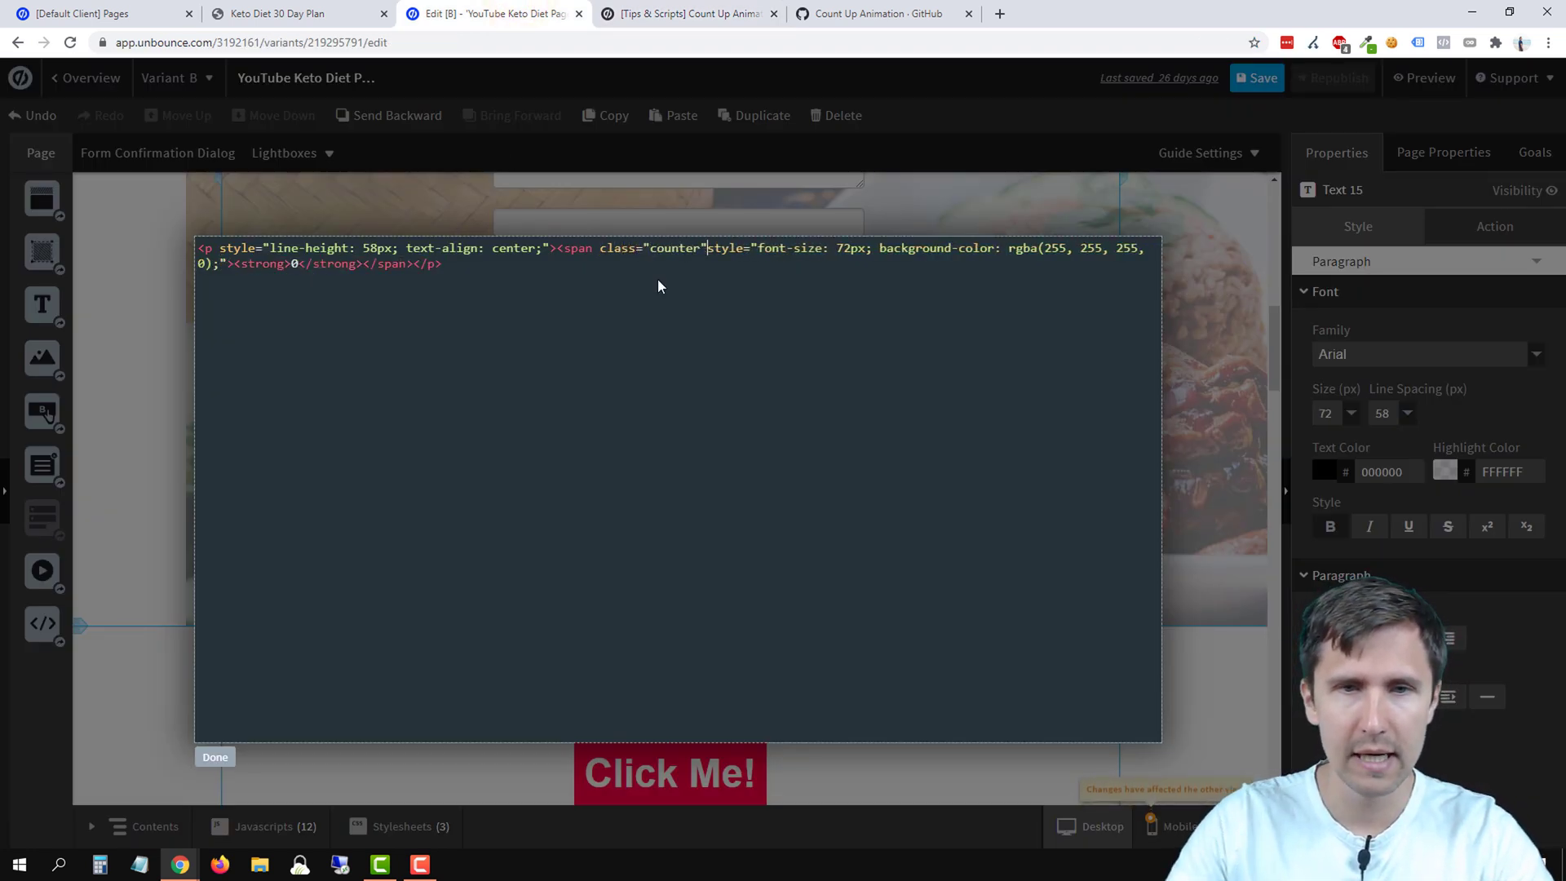
Add data-count="501" to the counter span, following the tutorial's example markup.
{"action": "left_click", "coordinate": [677, 14]}
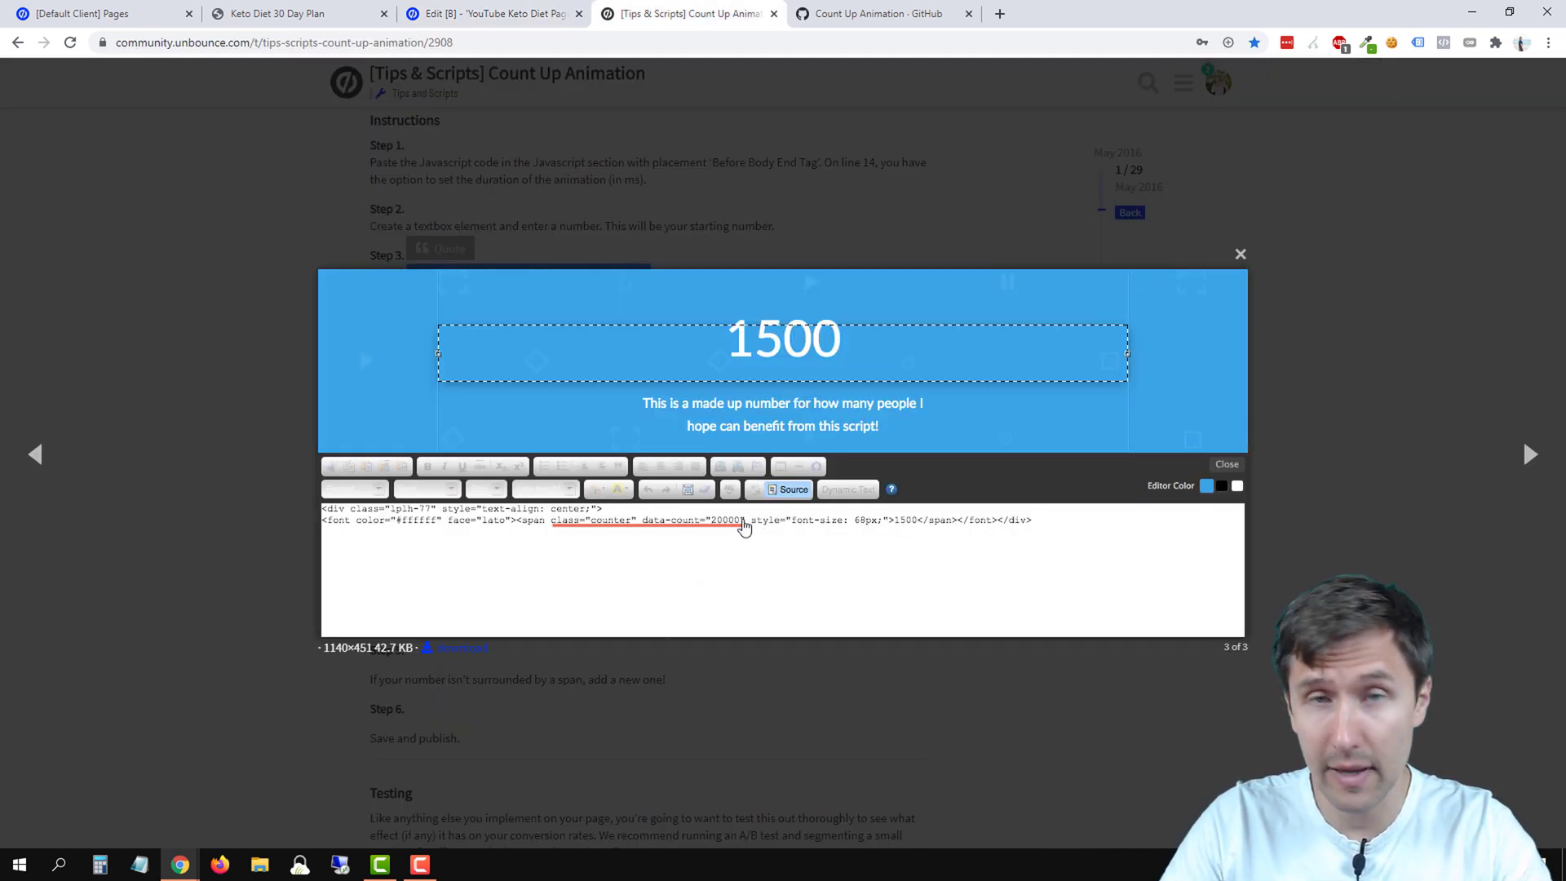
{"action": "left_click", "coordinate": [496, 8]}
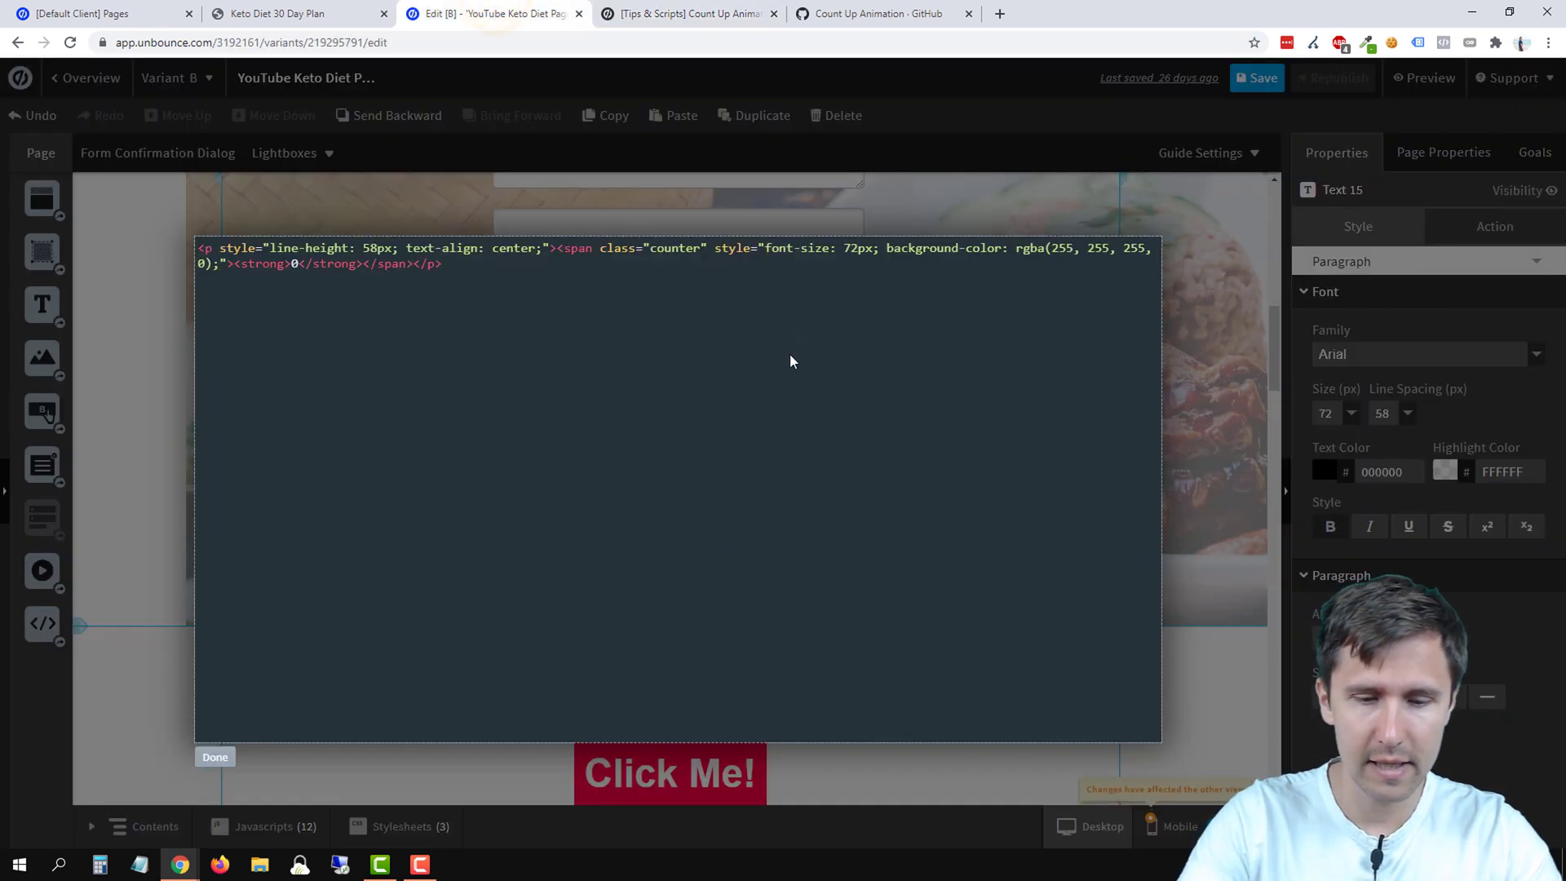
{"action": "type", "text": "data-count"}
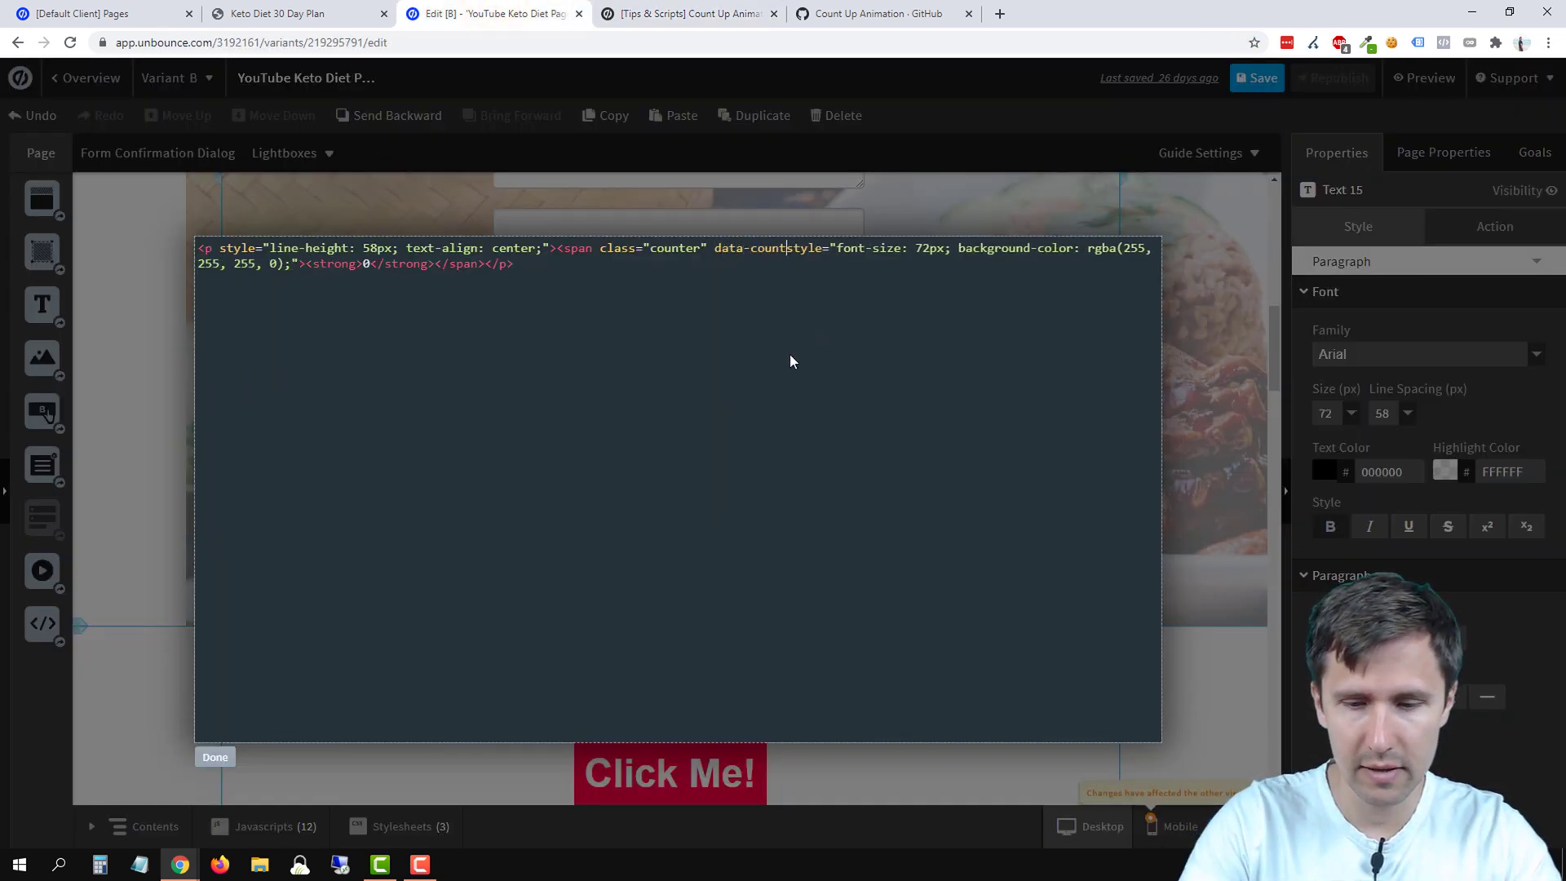
{"action": "type", "text": "=\""}
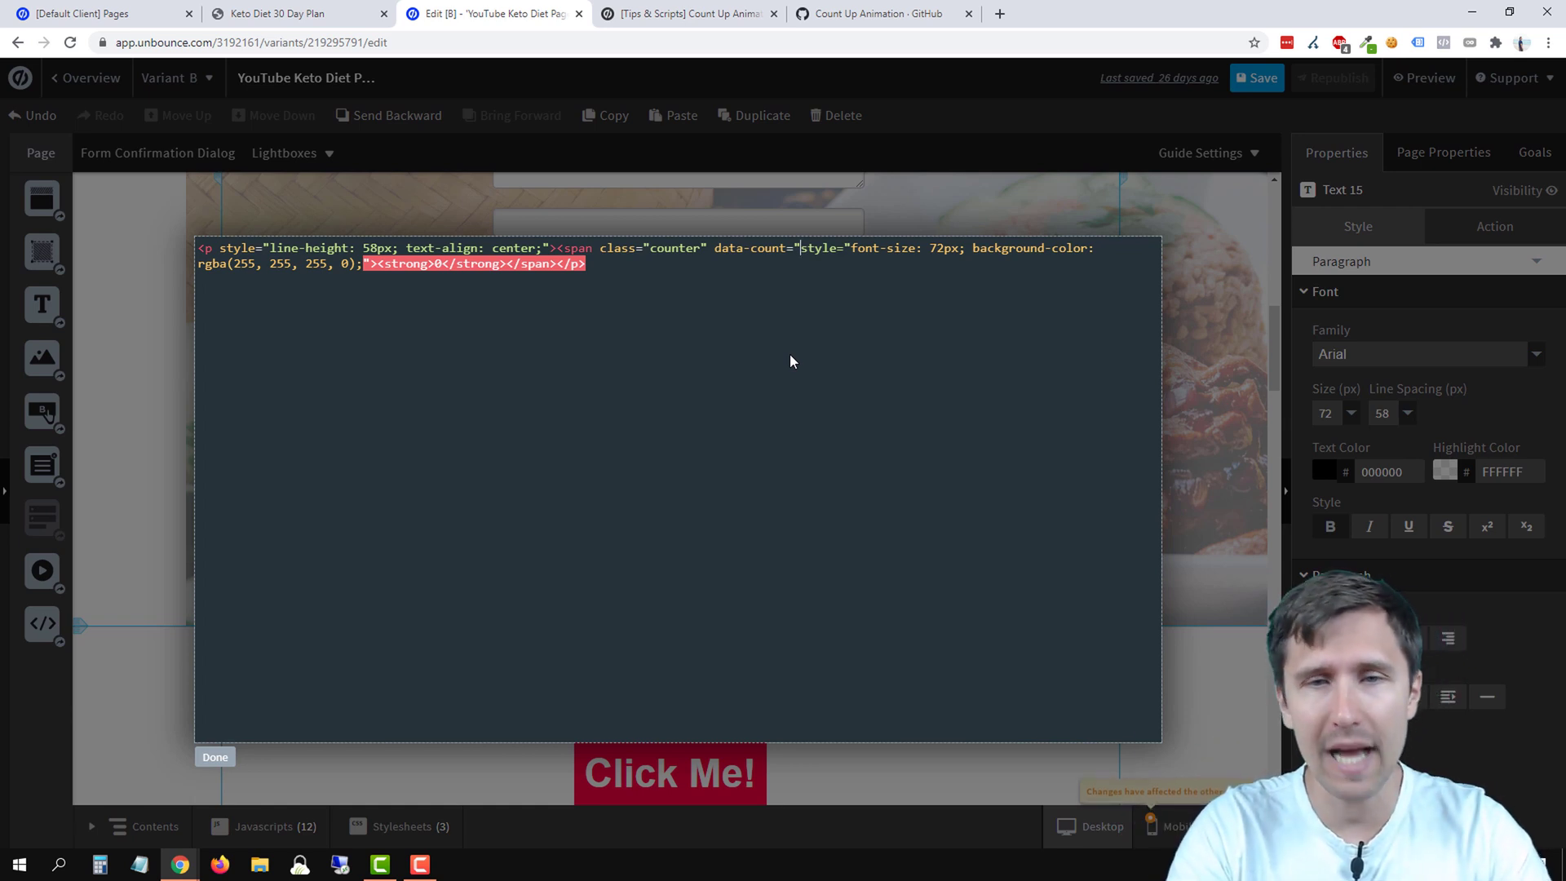
{"action": "type", "text": "501\""}
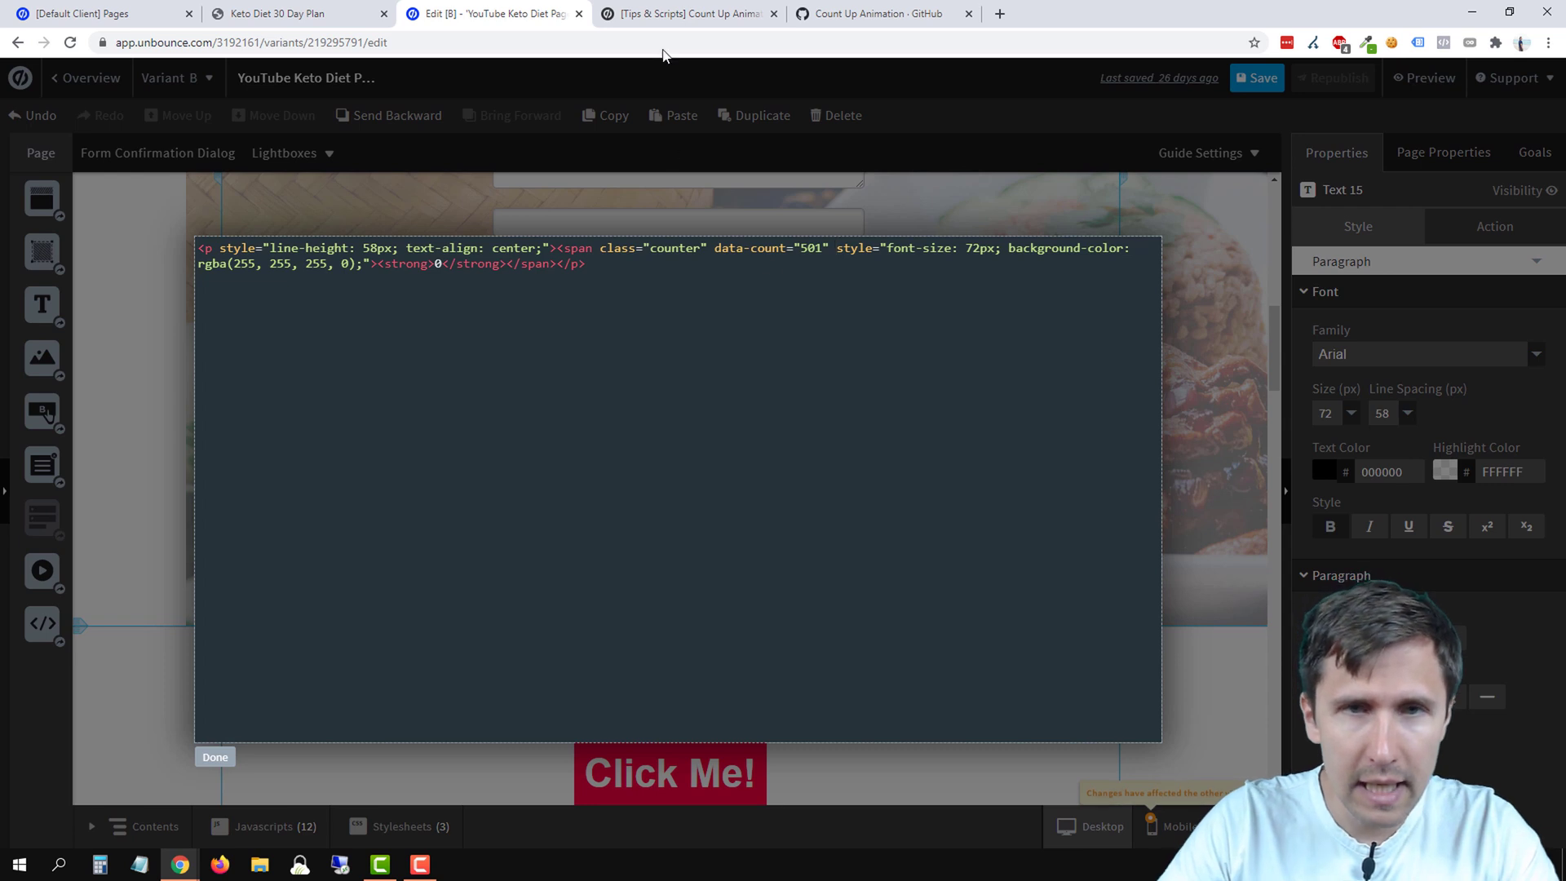
{"action": "left_click", "coordinate": [659, 14]}
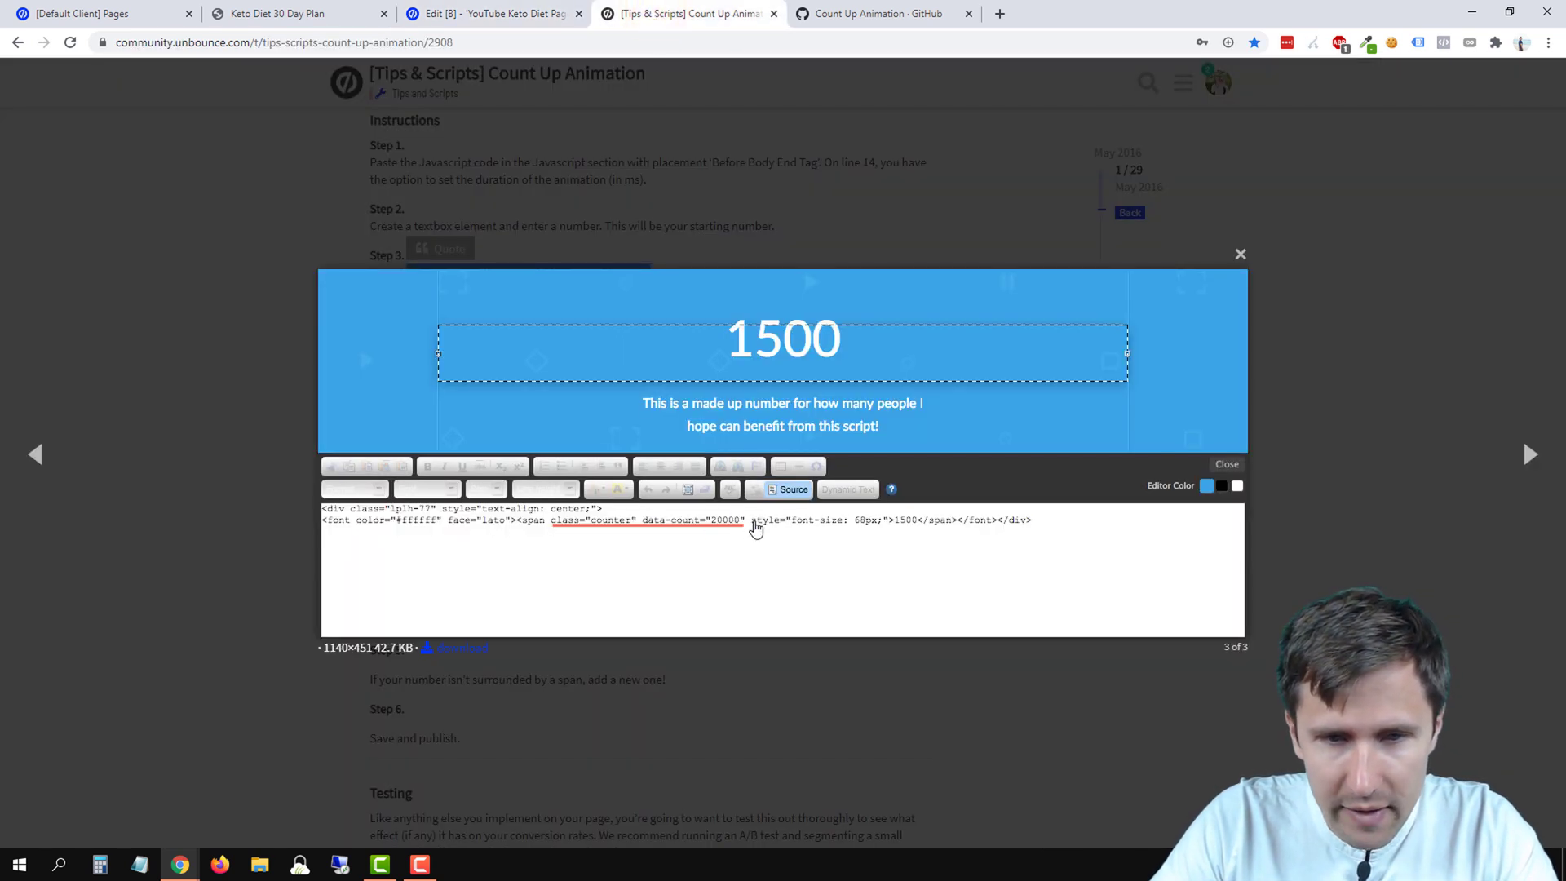
{"action": "left_click", "coordinate": [505, 14]}
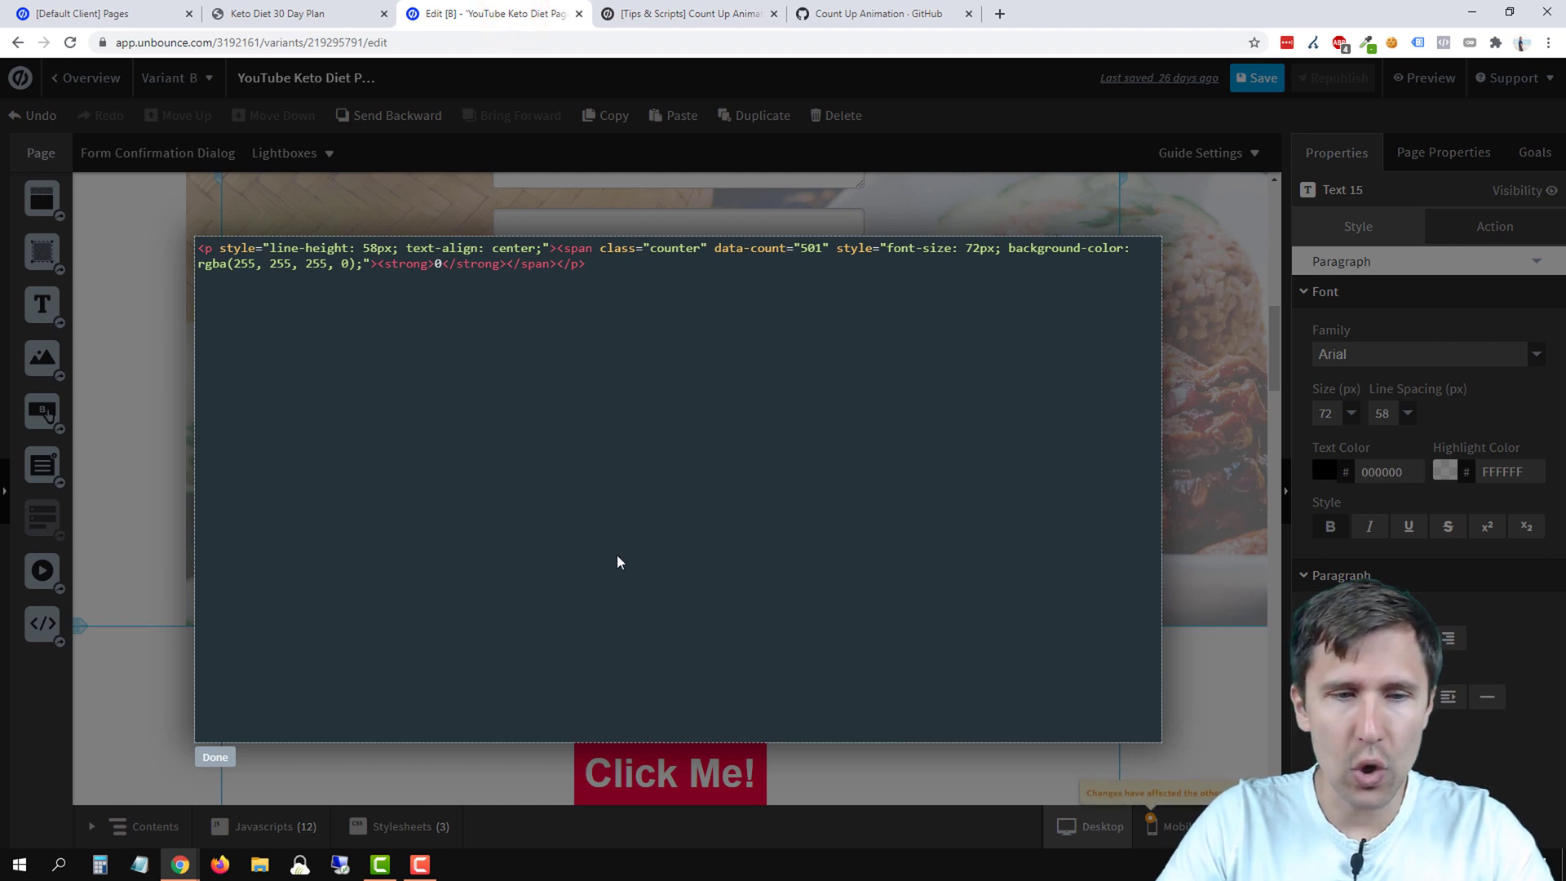
Apply the HTML source change and save the page.
{"action": "left_click", "coordinate": [215, 758]}
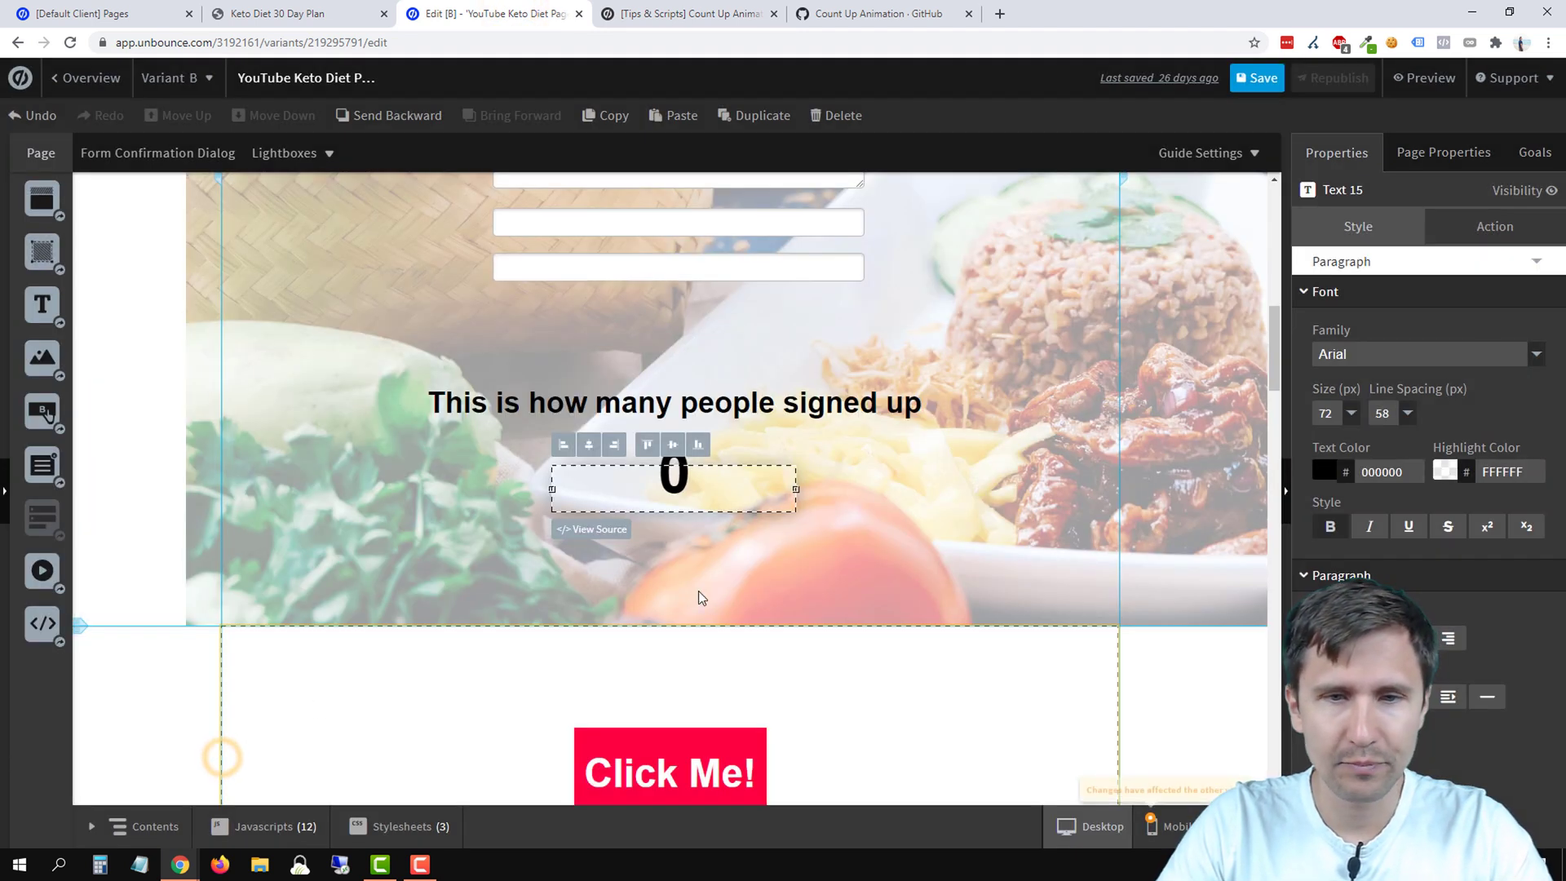
{"action": "left_click", "coordinate": [1250, 79]}
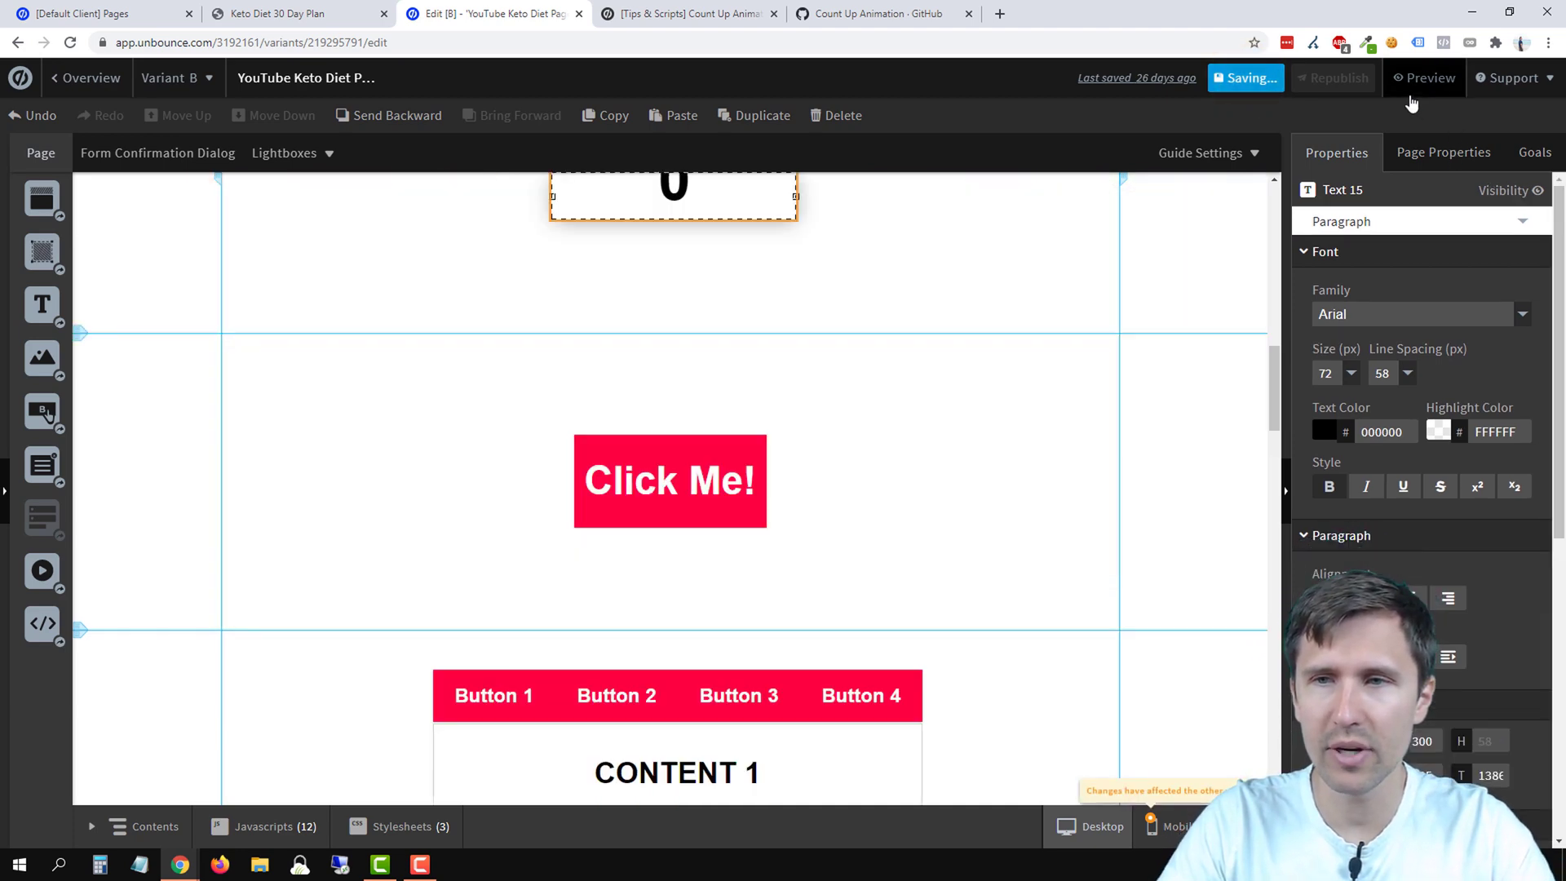
{"action": "right_click", "coordinate": [1426, 82]}
{"action": "key", "text": "Escape"}
Preview the page, reloading to watch the counter climb to 501, then return to editing.
{"action": "left_click", "coordinate": [1429, 79]}
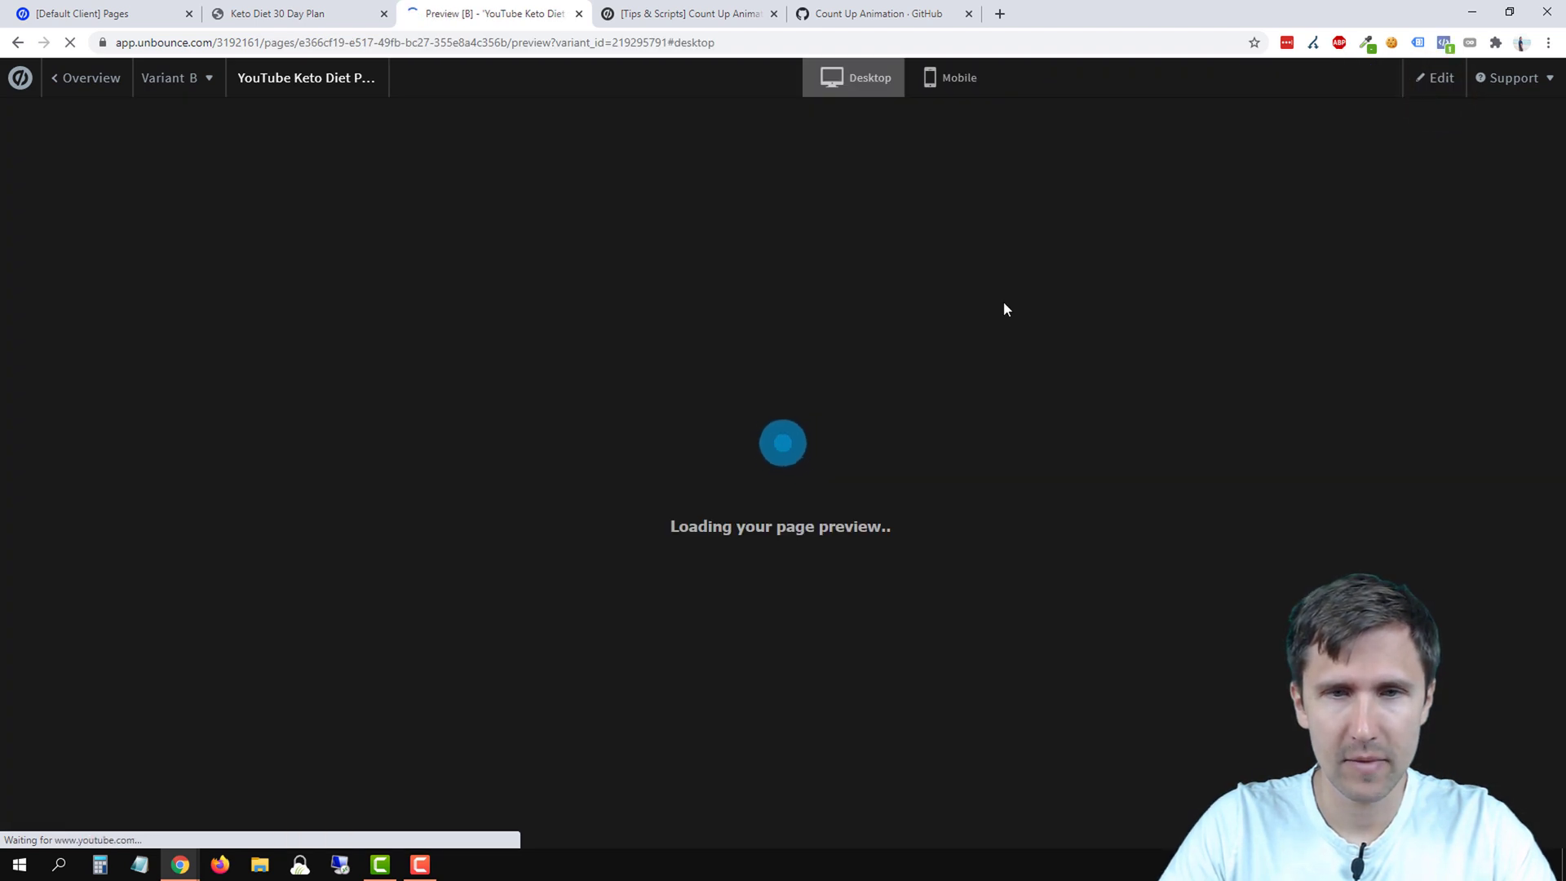
{"action": "scroll", "coordinate": [1003, 301], "scroll_direction": "down", "scroll_amount": 8}
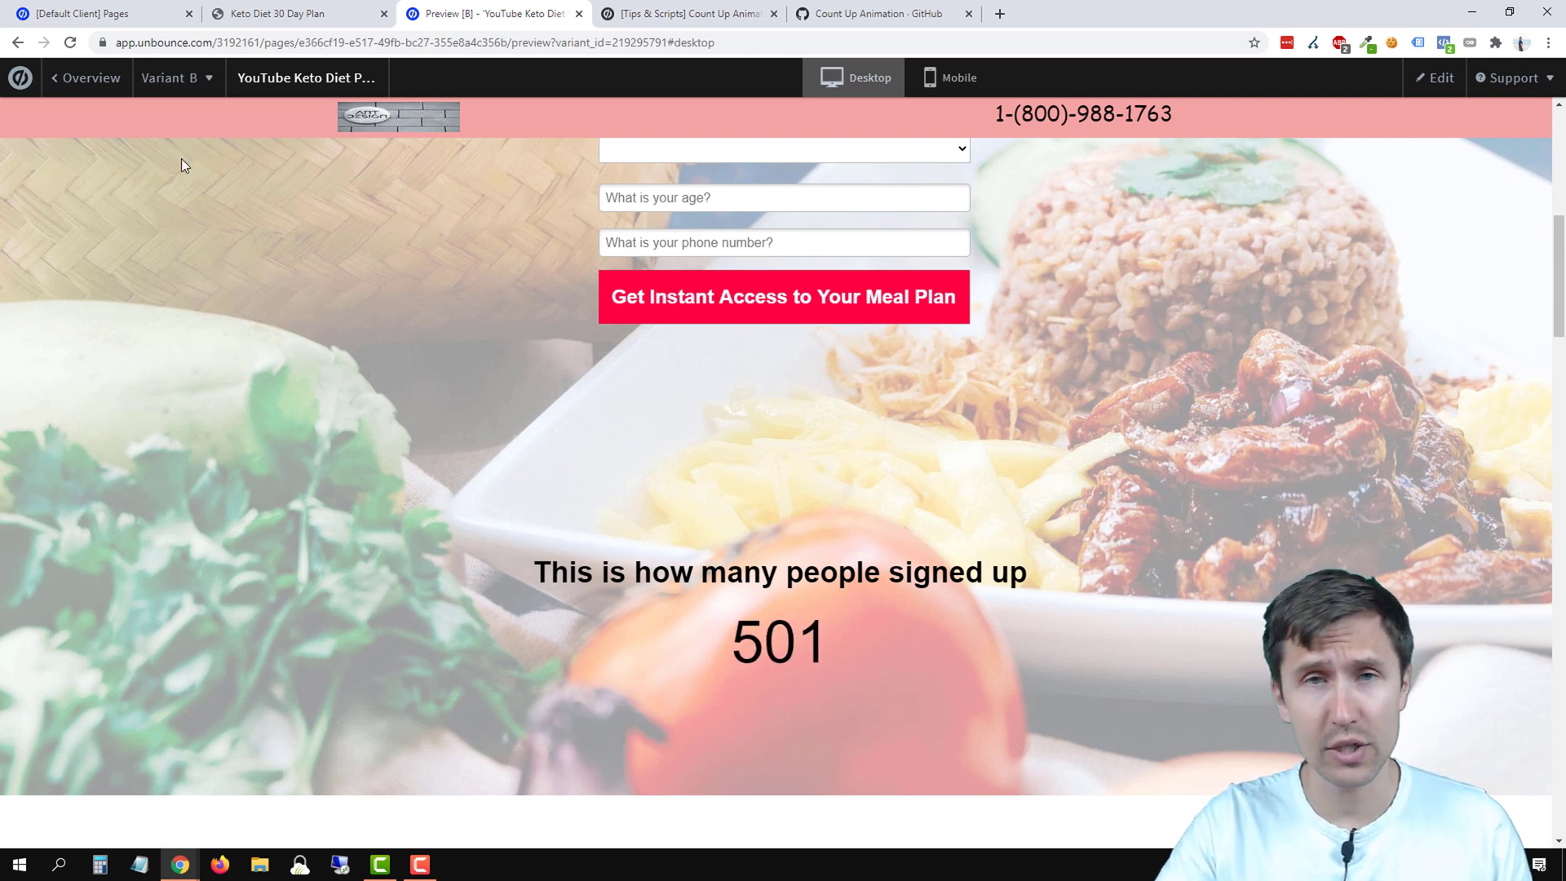
{"action": "left_click", "coordinate": [69, 72]}
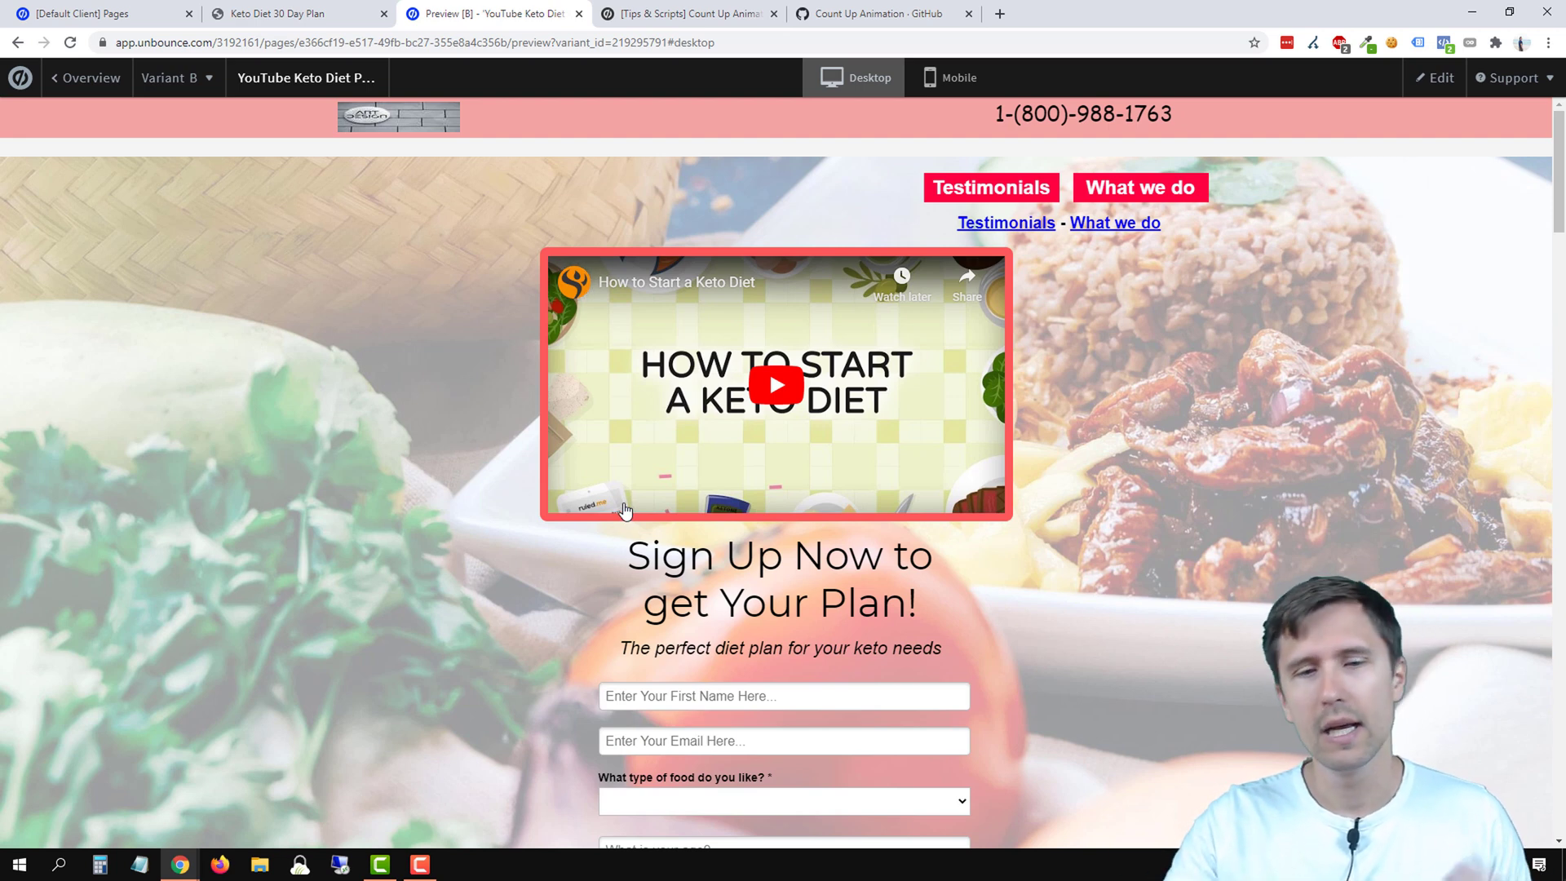
{"action": "scroll", "coordinate": [625, 510], "scroll_direction": "down", "scroll_amount": 8}
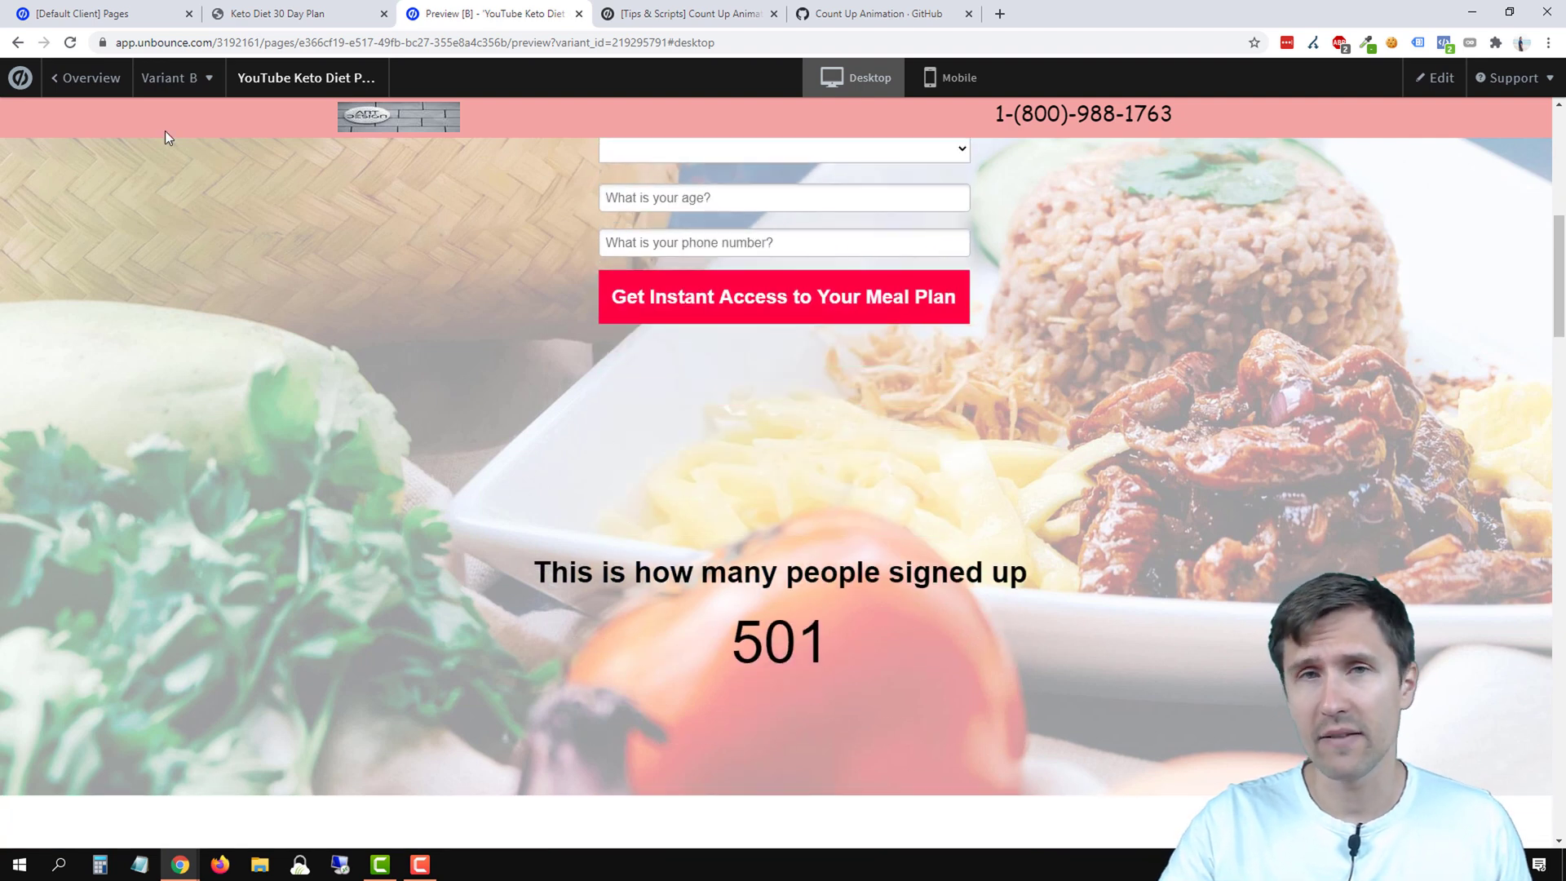
{"action": "left_click", "coordinate": [70, 43]}
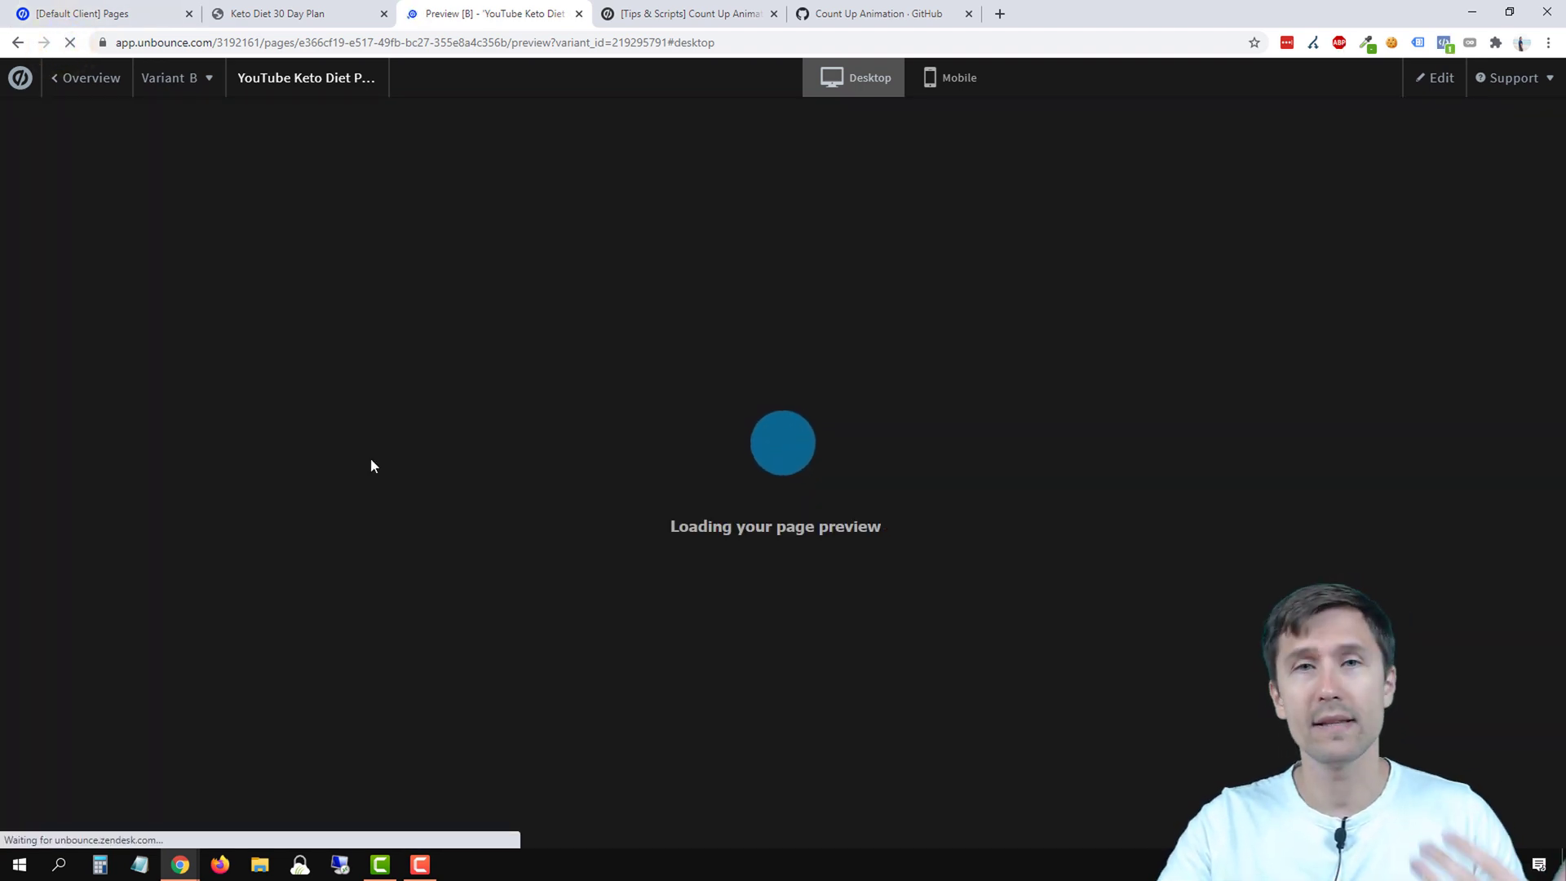
{"action": "scroll", "coordinate": [426, 467], "scroll_direction": "down", "scroll_amount": 7}
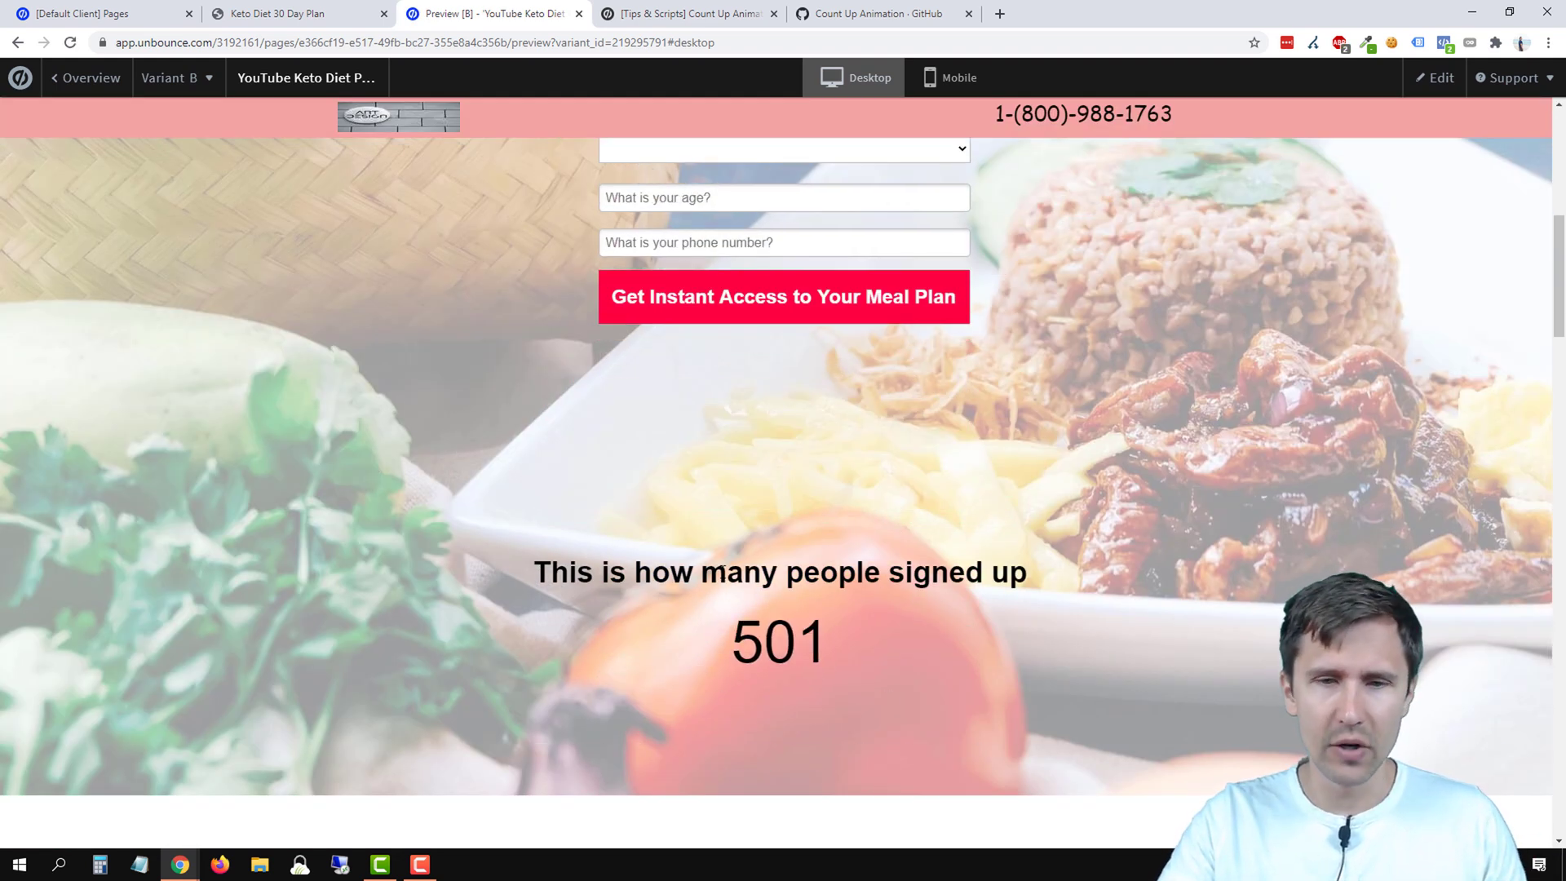
{"action": "left_click", "coordinate": [313, 16]}
{"action": "left_click", "coordinate": [473, 15]}
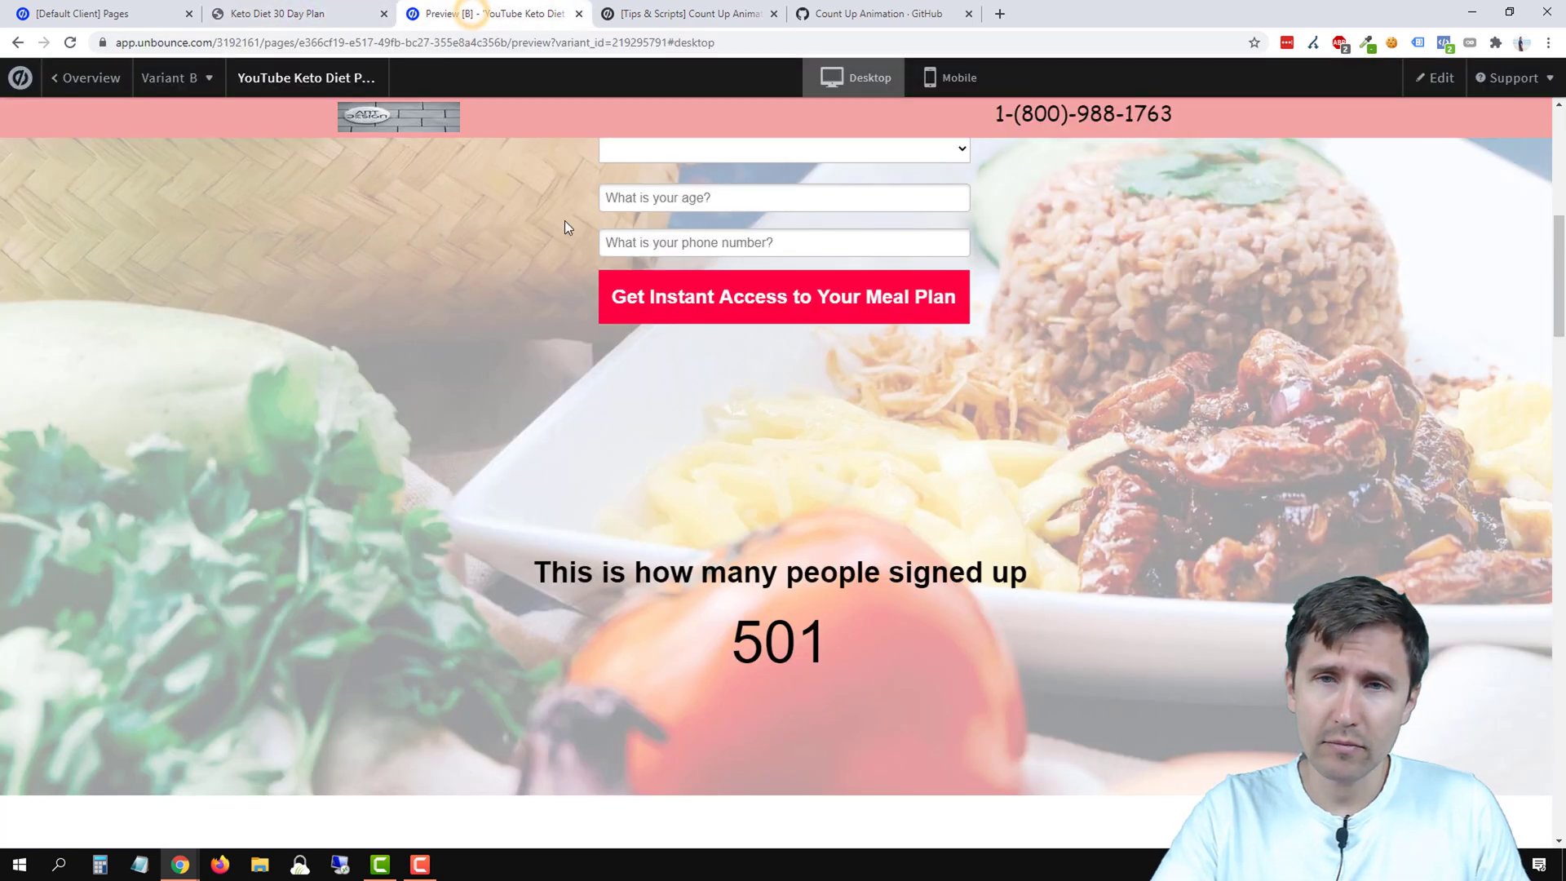
{"action": "left_click", "coordinate": [1431, 77]}
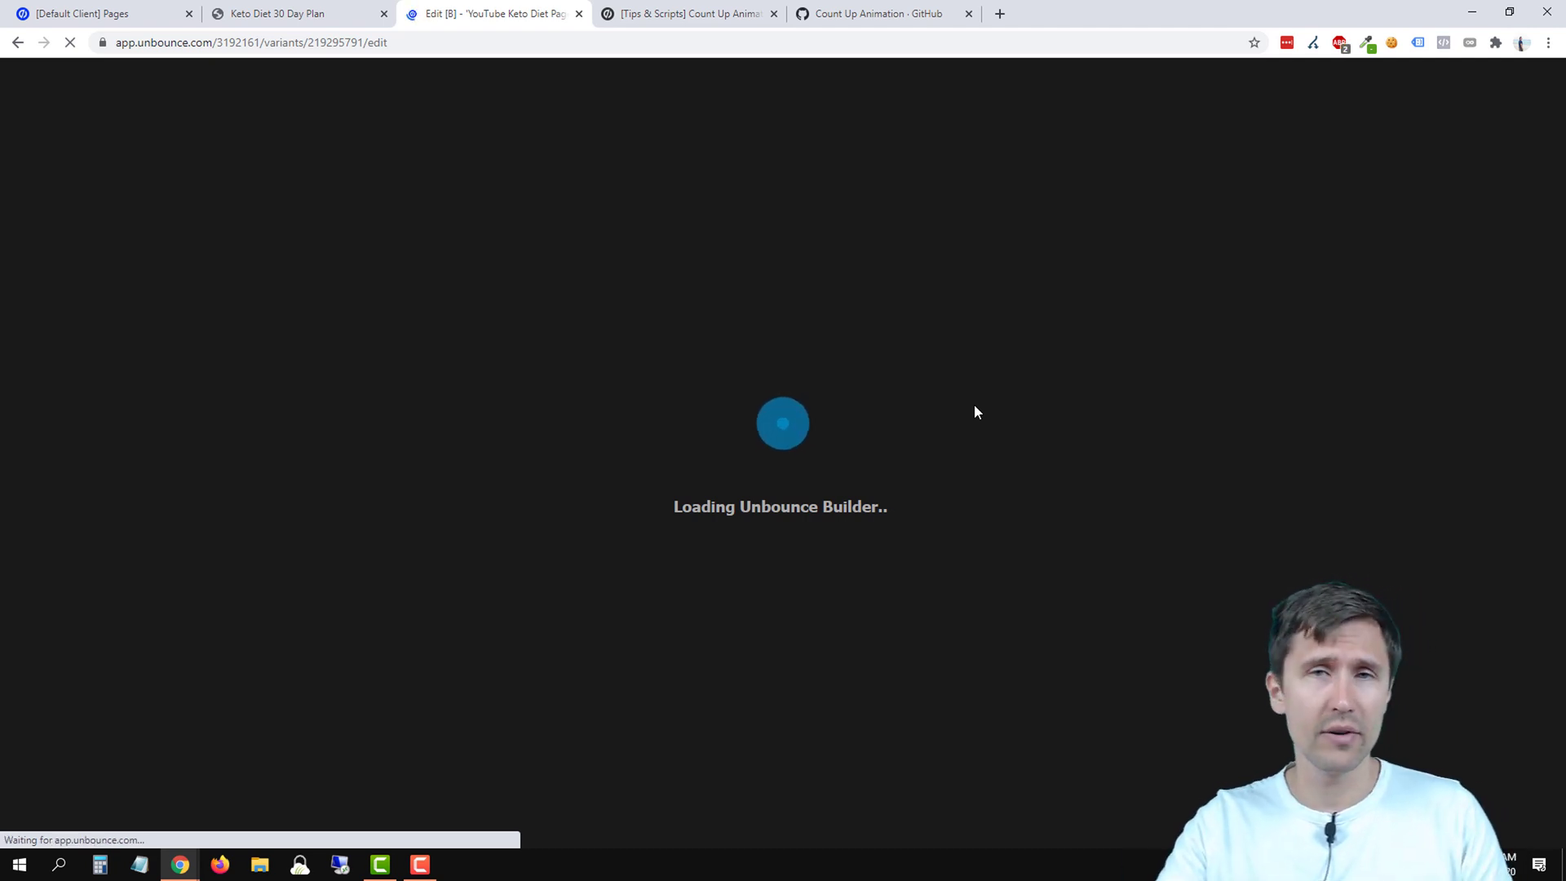
Open a fresh preview of the saved Variant B page.
{"action": "scroll", "coordinate": [954, 437], "scroll_direction": "down", "scroll_amount": 6}
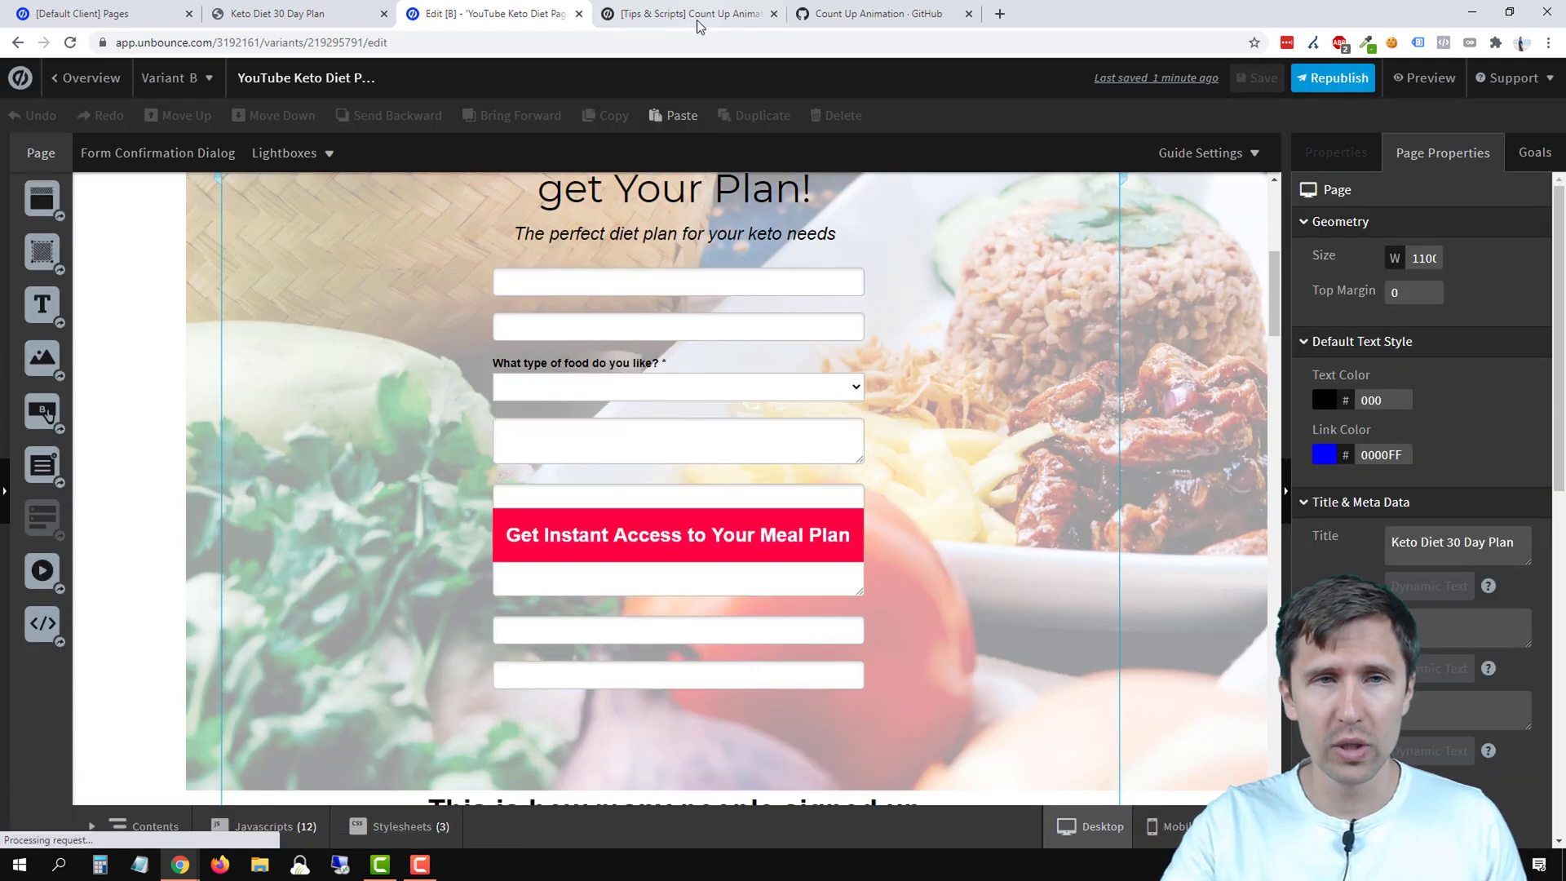
{"action": "scroll", "coordinate": [936, 455], "scroll_direction": "down", "scroll_amount": 12}
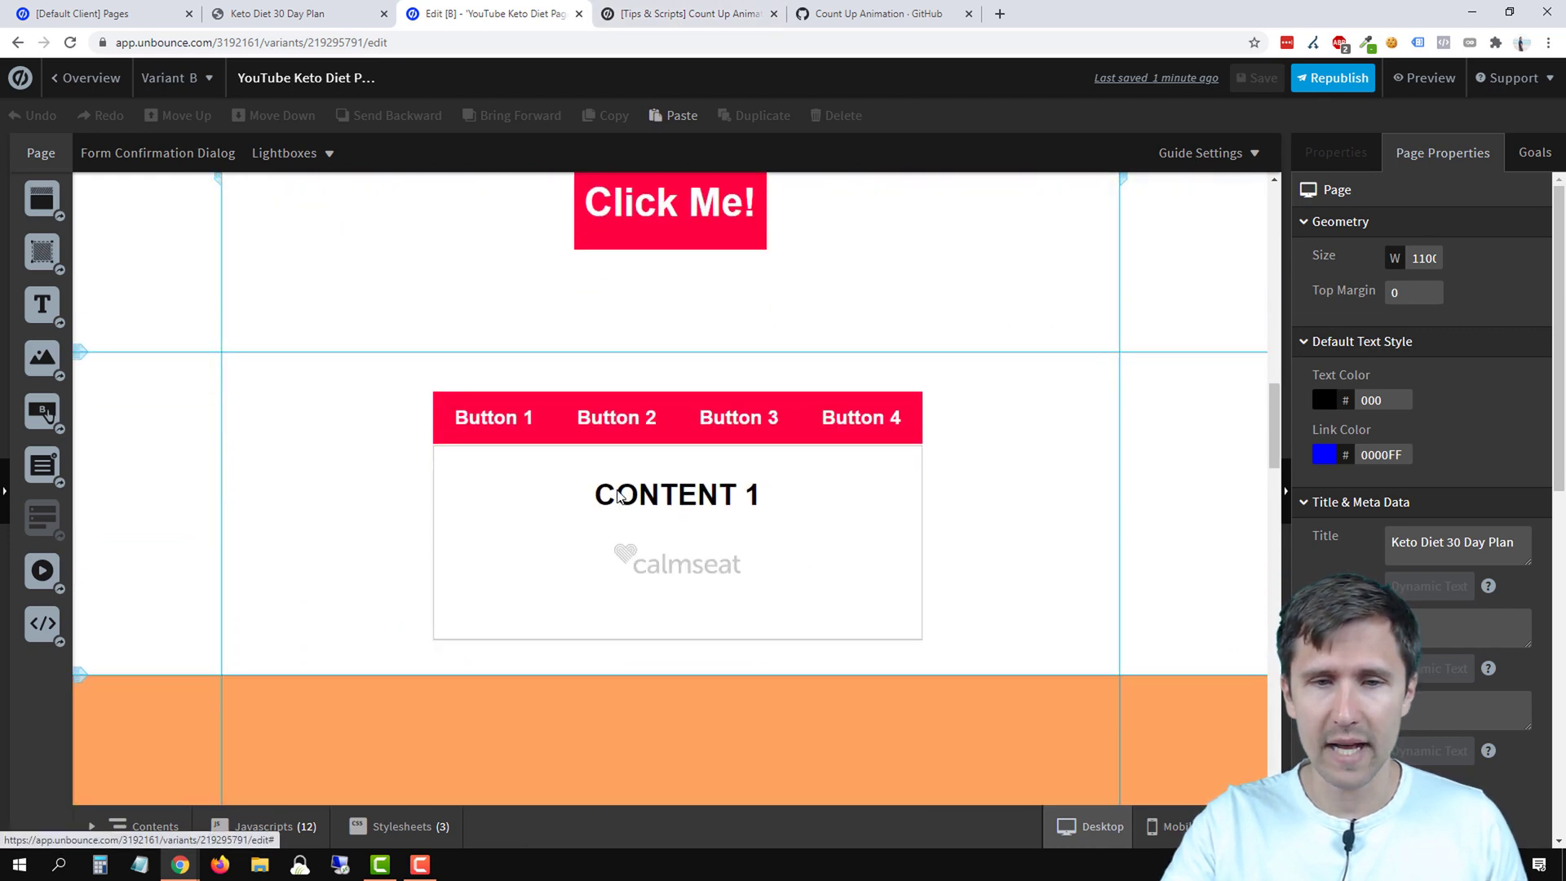
{"action": "scroll", "coordinate": [585, 556], "scroll_direction": "down", "scroll_amount": 6}
{"action": "left_click", "coordinate": [1396, 76]}
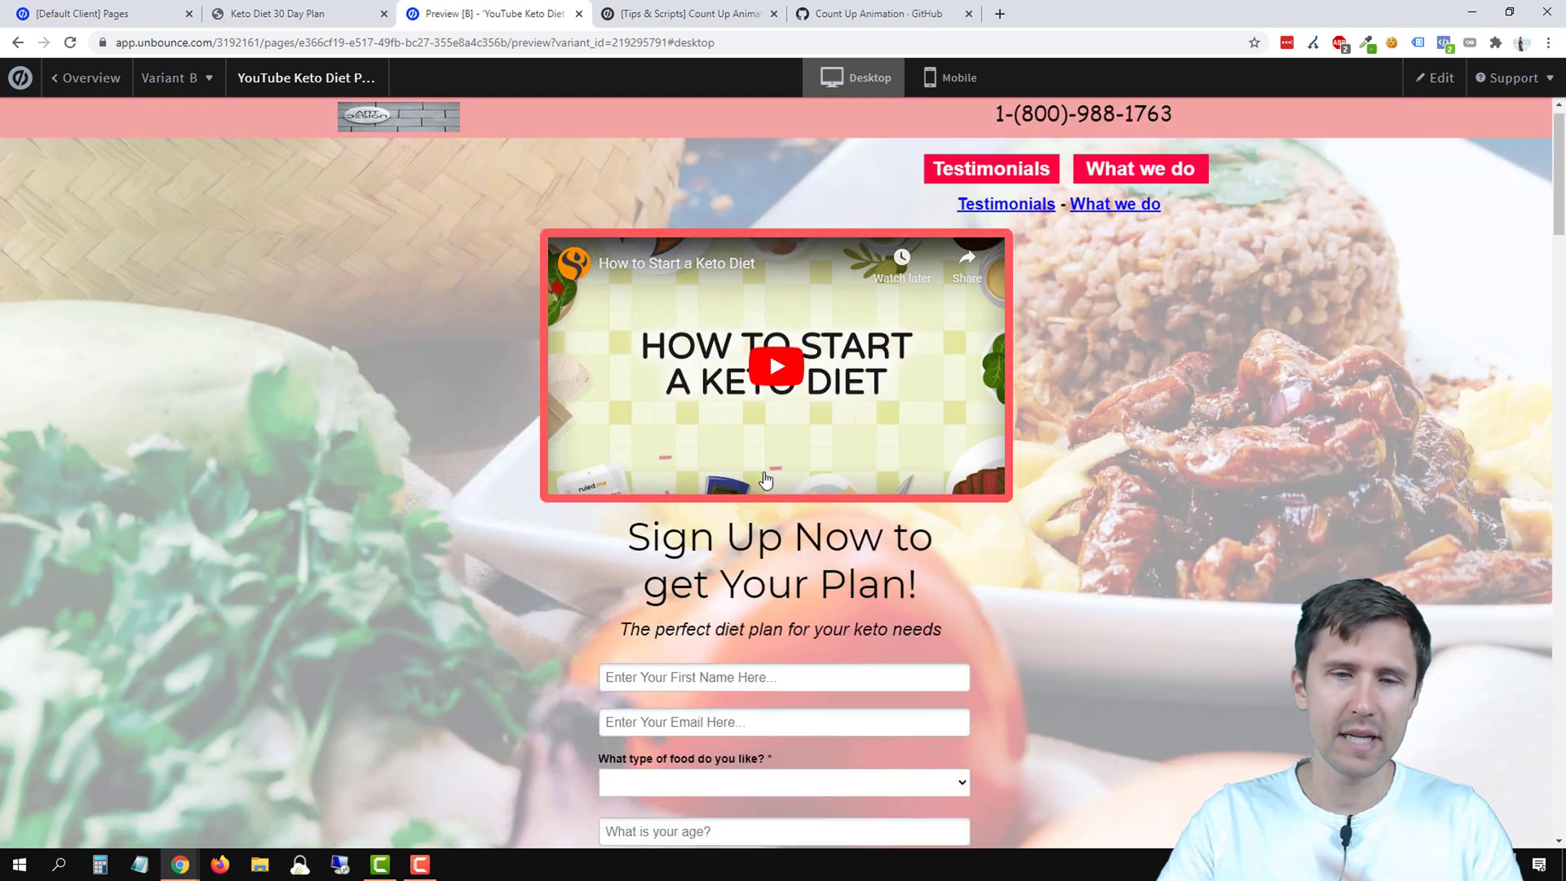
Try the Button 2, 3 and 4 tabs, then open and close the Click Me! lightbox.
{"action": "scroll", "coordinate": [767, 479], "scroll_direction": "down", "scroll_amount": 16}
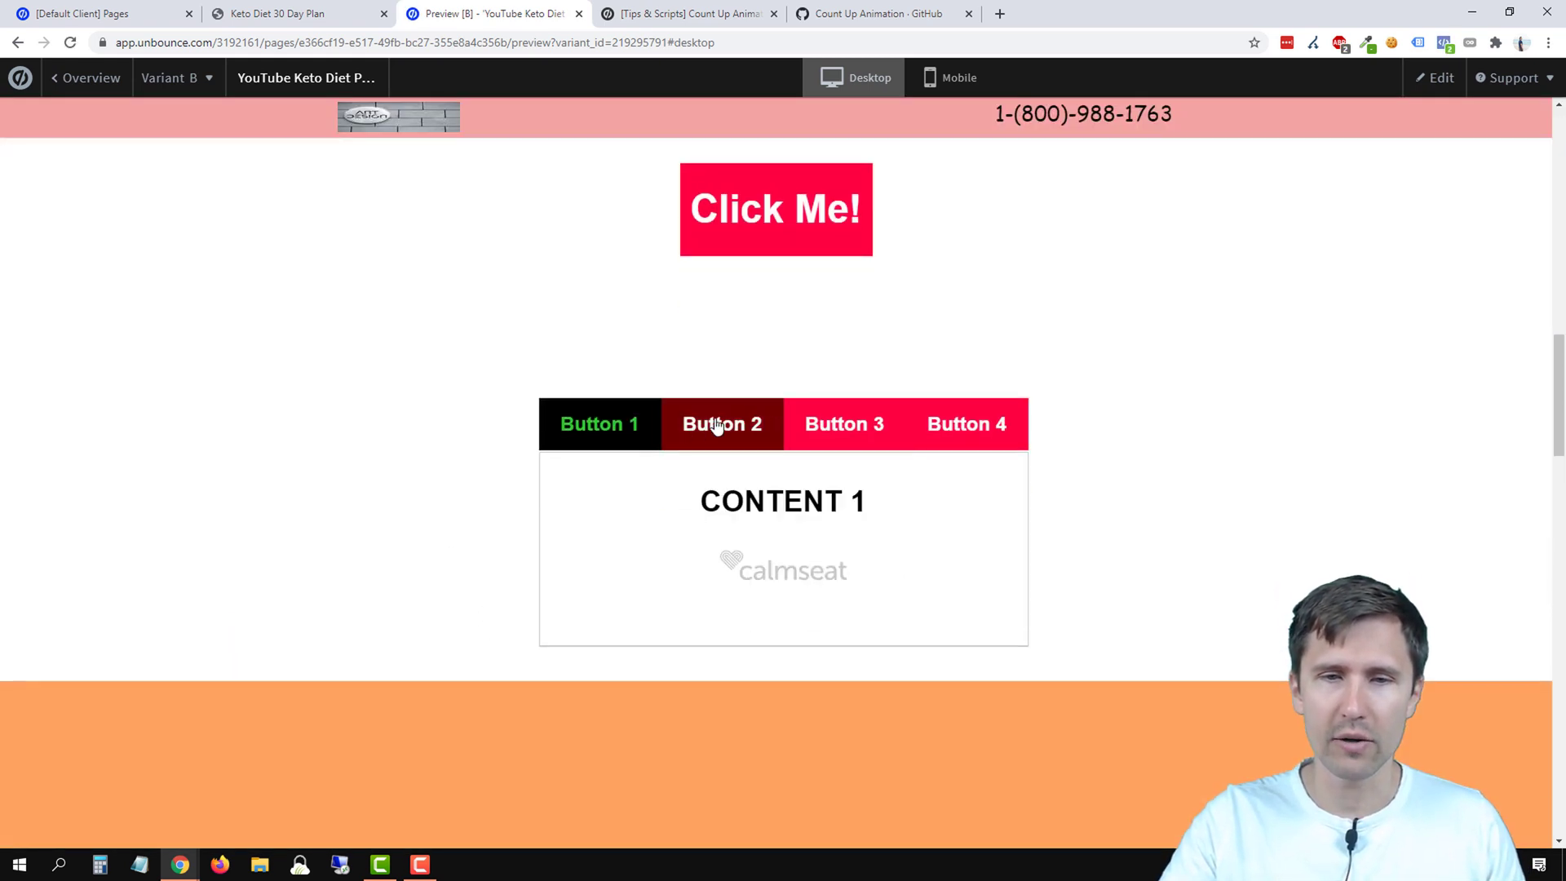
{"action": "left_click", "coordinate": [694, 423]}
{"action": "left_click", "coordinate": [859, 429]}
{"action": "left_click", "coordinate": [935, 428]}
{"action": "left_click", "coordinate": [777, 242]}
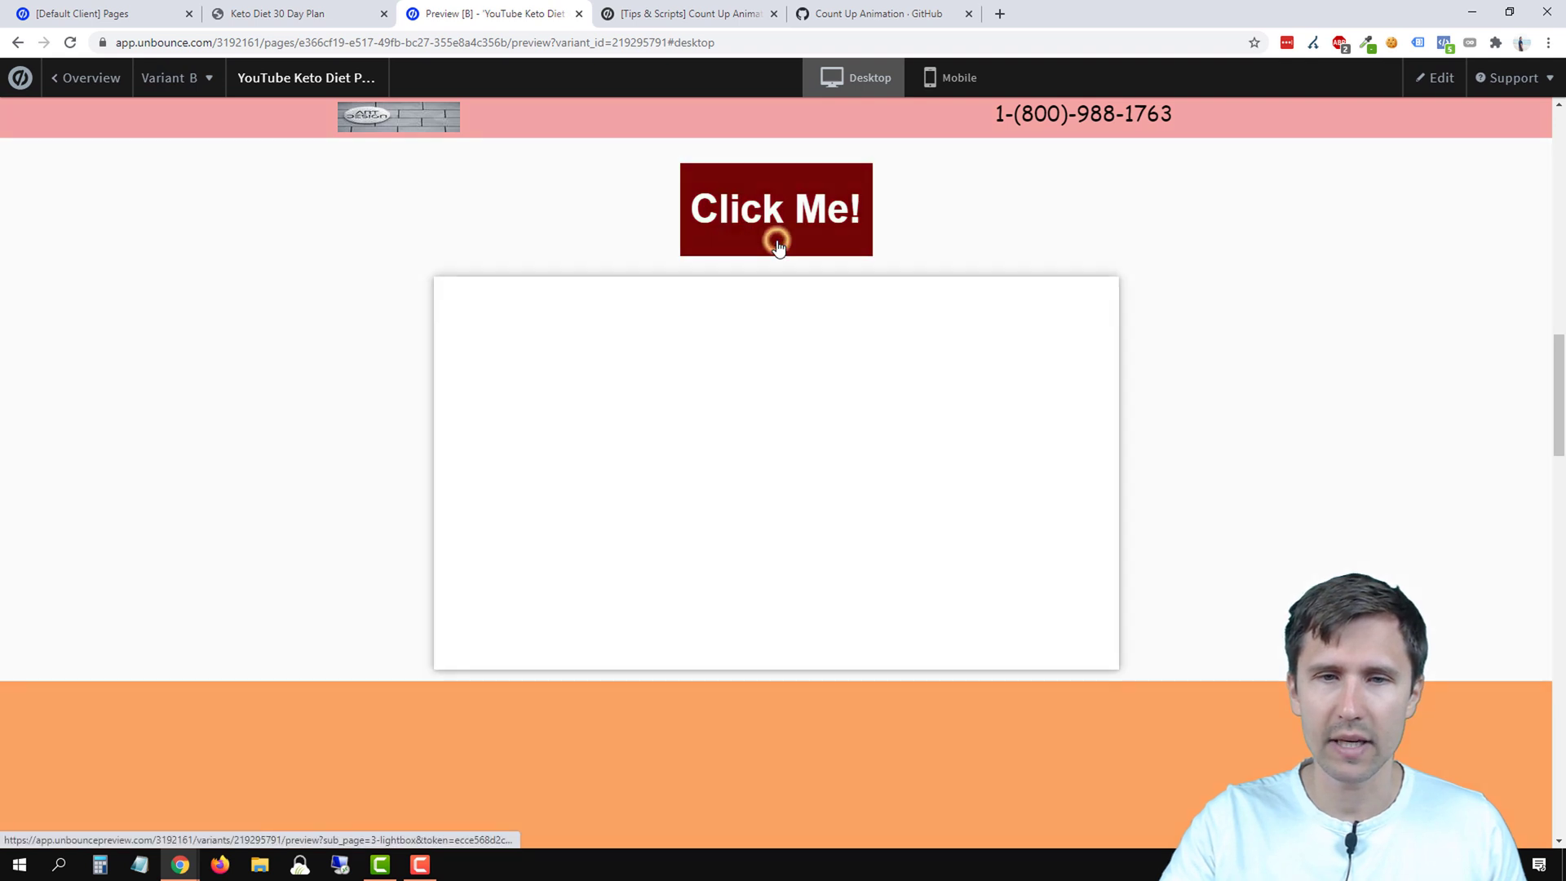
{"action": "left_click", "coordinate": [1116, 280]}
Scroll through the video, signup form, testimonials and 'What we do' sections.
{"action": "scroll", "coordinate": [971, 505], "scroll_direction": "down", "scroll_amount": 8}
{"action": "scroll", "coordinate": [971, 505], "scroll_direction": "down", "scroll_amount": 5}
{"action": "scroll", "coordinate": [359, 467], "scroll_direction": "down", "scroll_amount": 9}
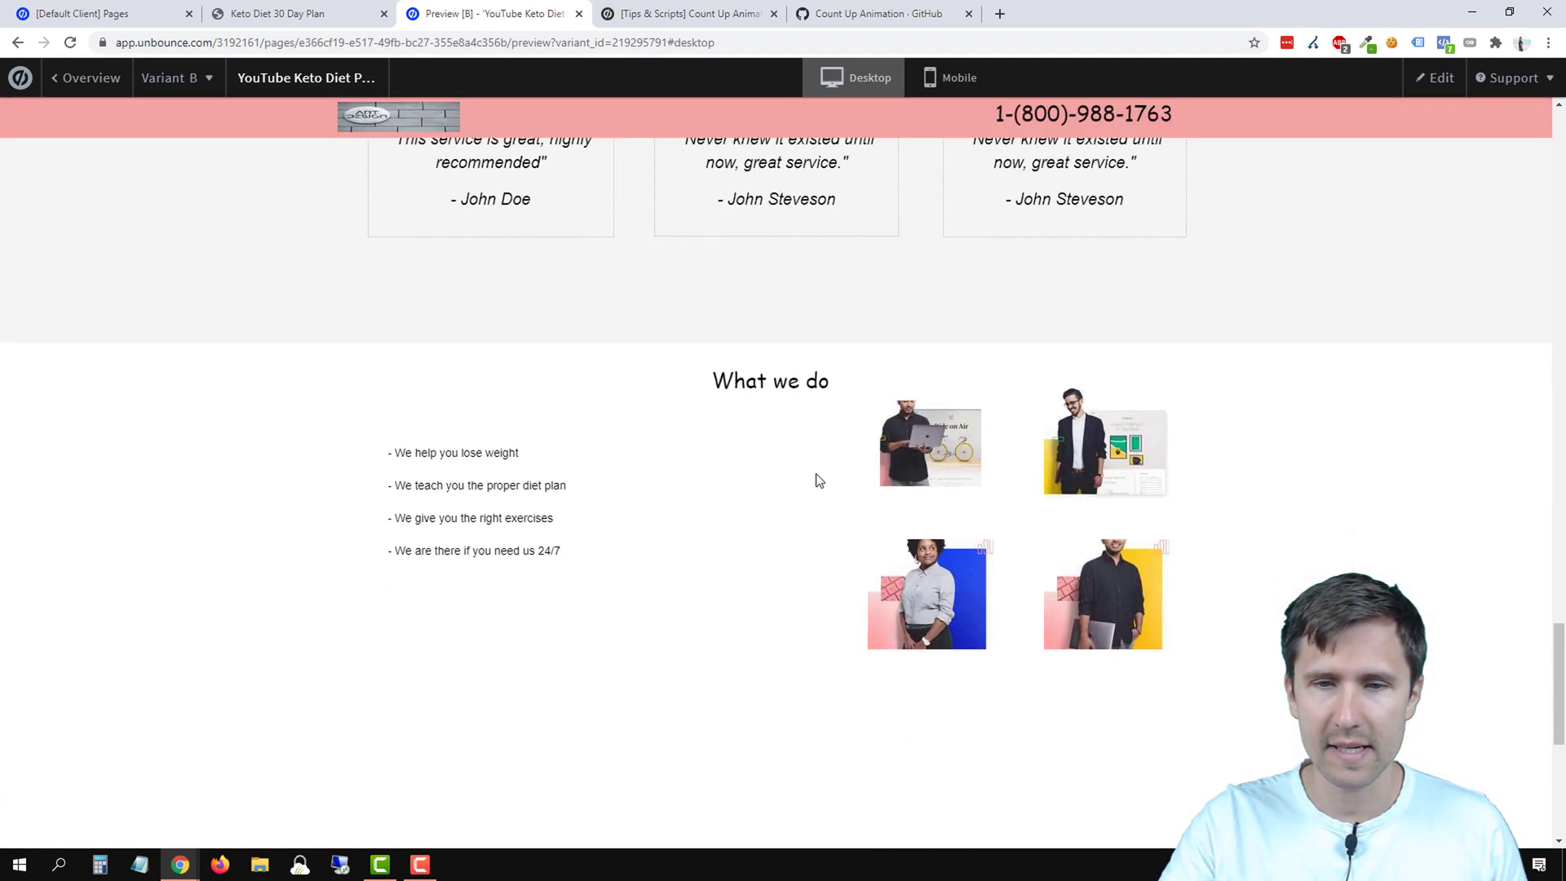
{"action": "scroll", "coordinate": [1045, 665], "scroll_direction": "down", "scroll_amount": 6}
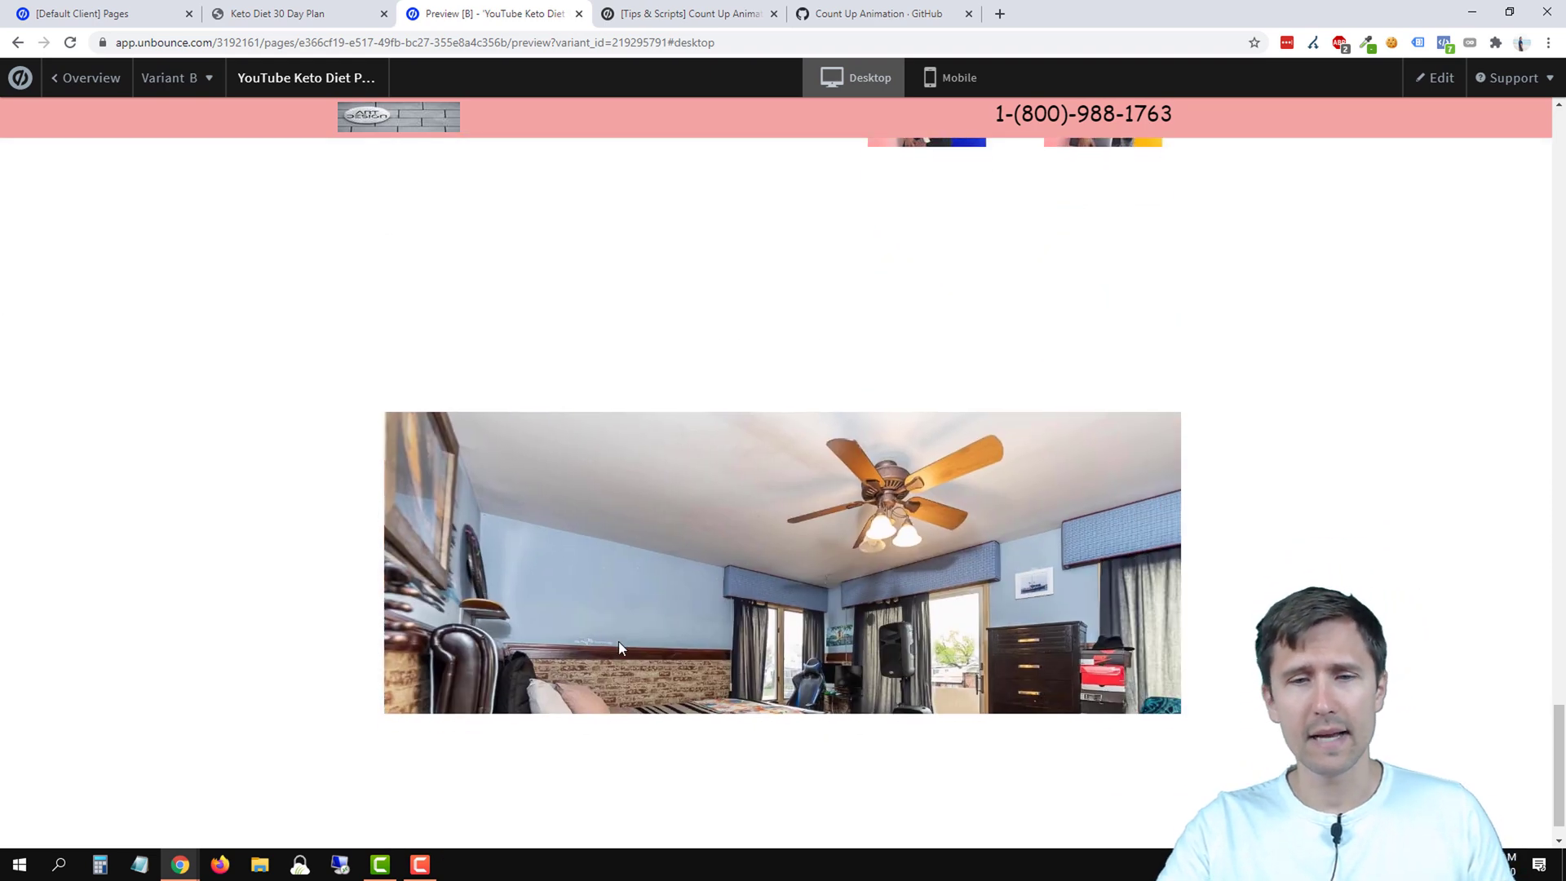
{"action": "scroll", "coordinate": [606, 596], "scroll_direction": "up", "scroll_amount": 14}
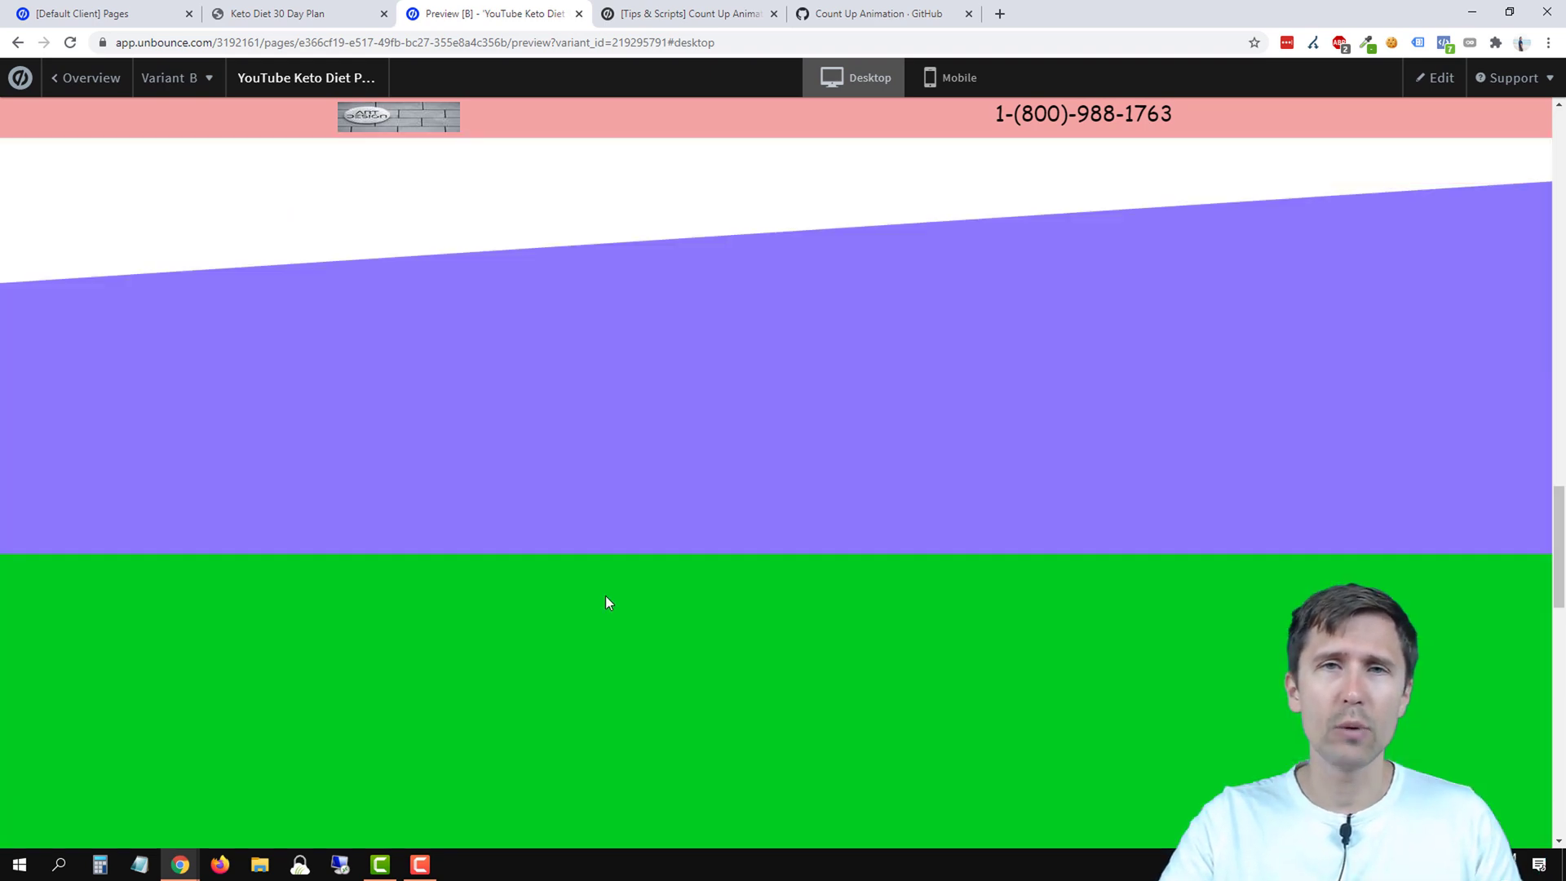